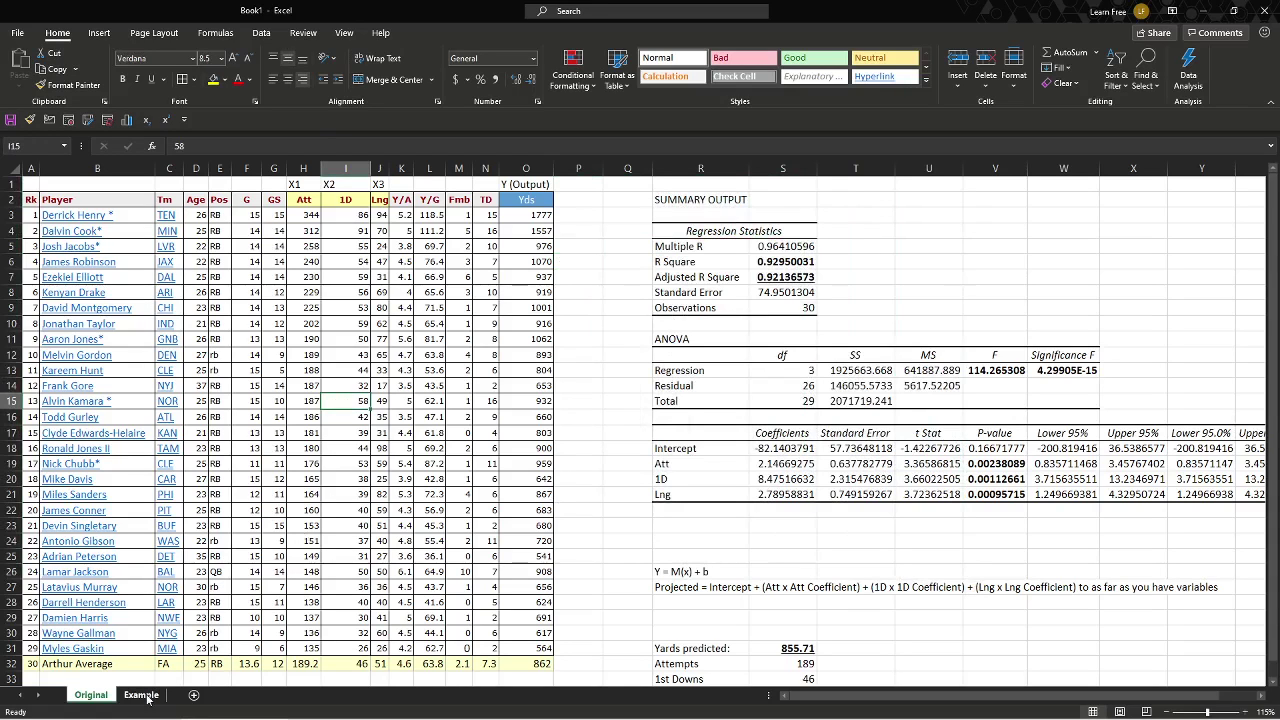
Step: Show the Example sheet's running-back stats table and select cell M5
left_click(147, 698)
left_click(408, 311)
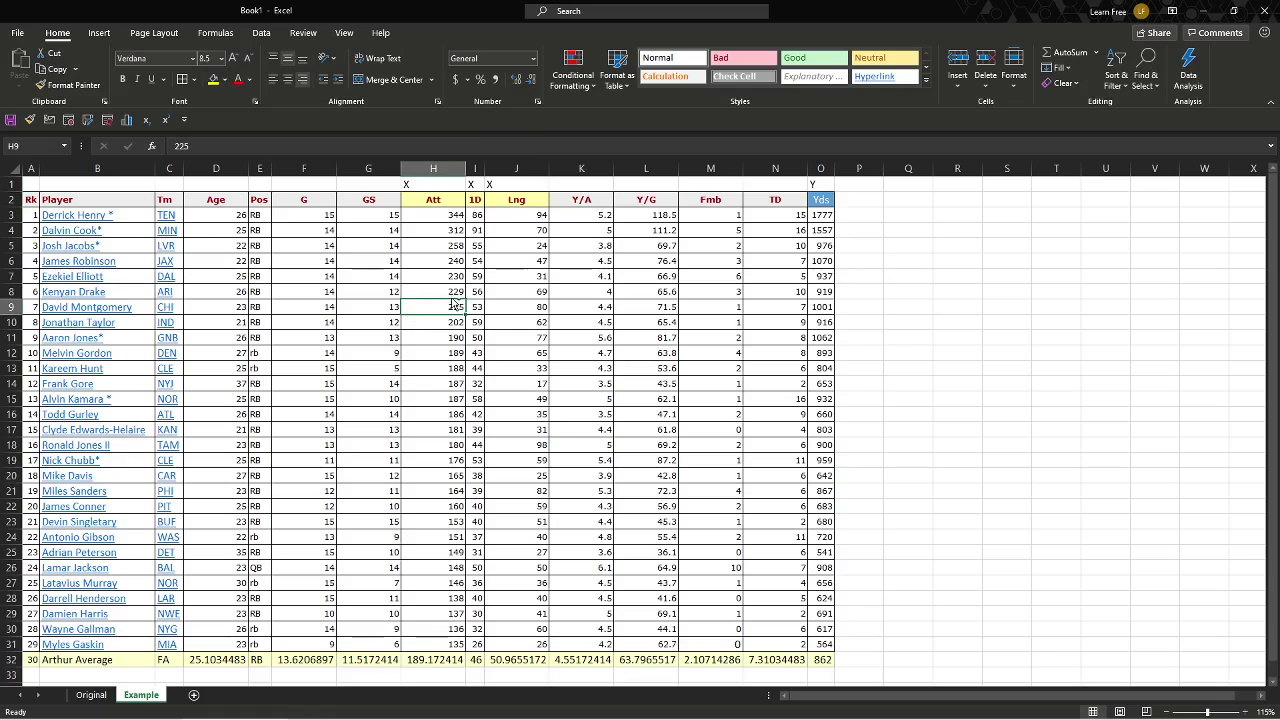
scroll(453, 300, "down", 1)
left_click(612, 236)
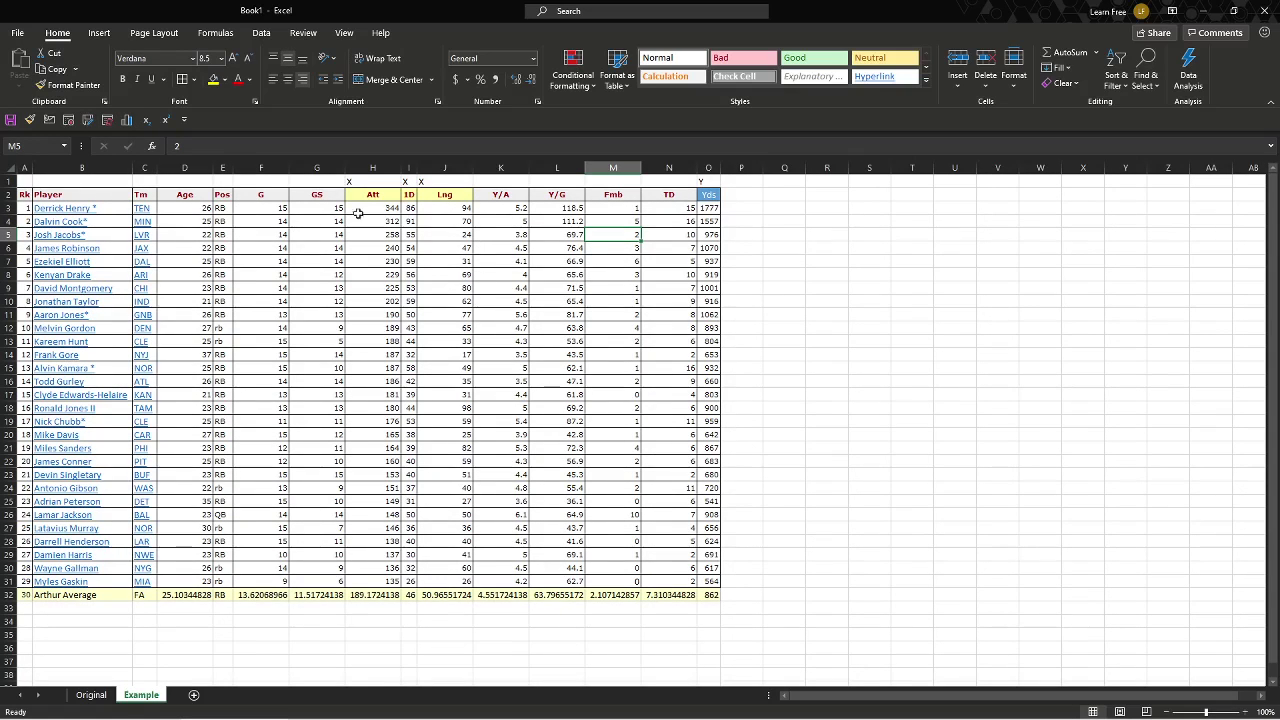
Step: Enable the Analysis ToolPak add-in from Excel Options' Add-ins page
left_click(18, 35)
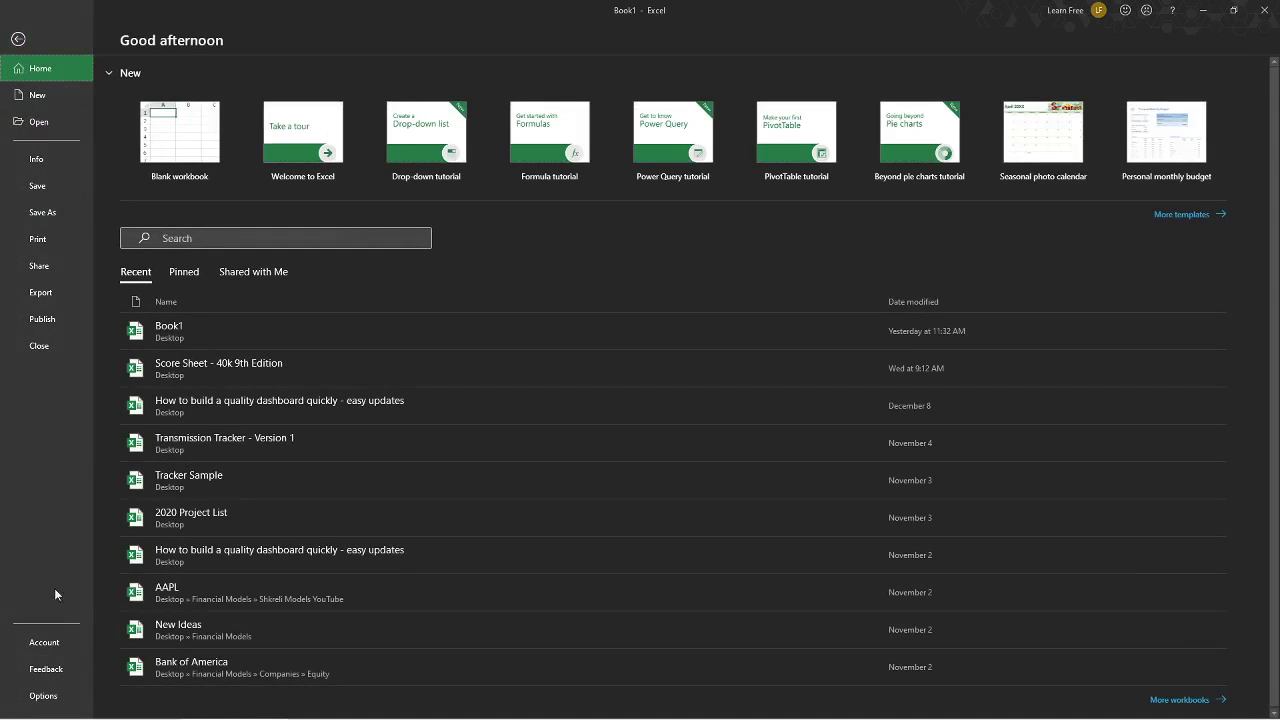
key("Escape")
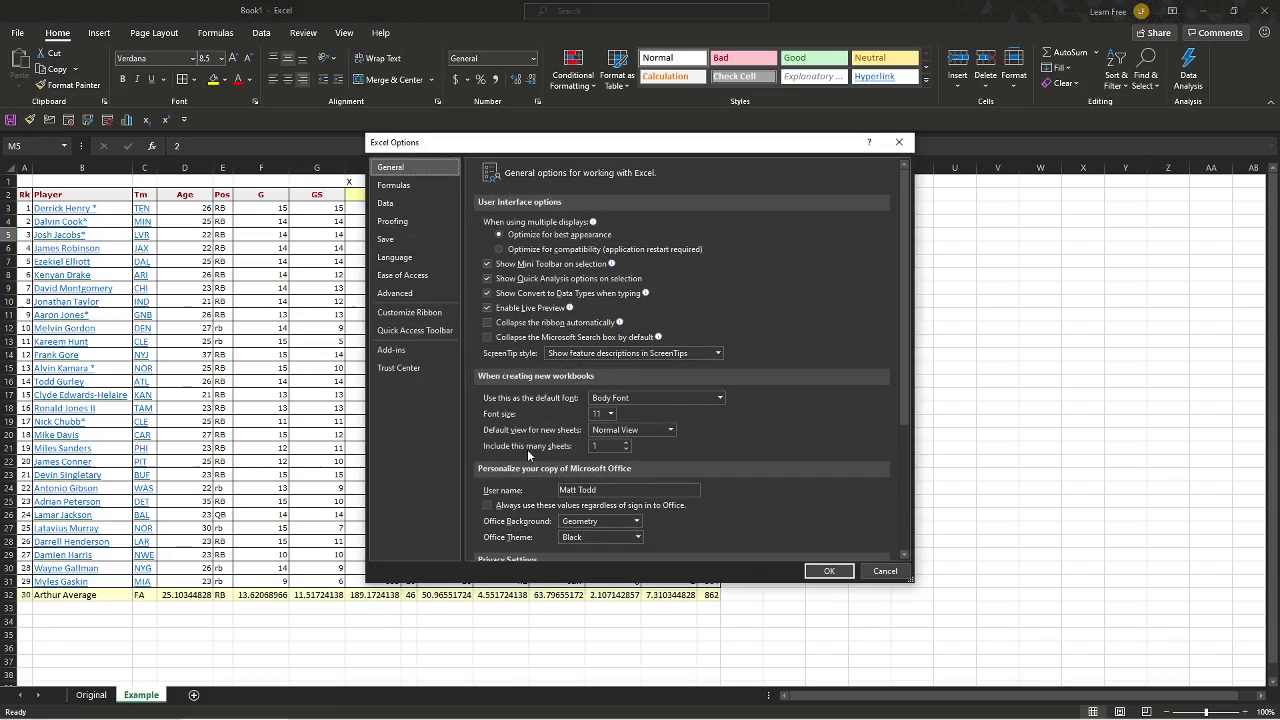
left_click(430, 350)
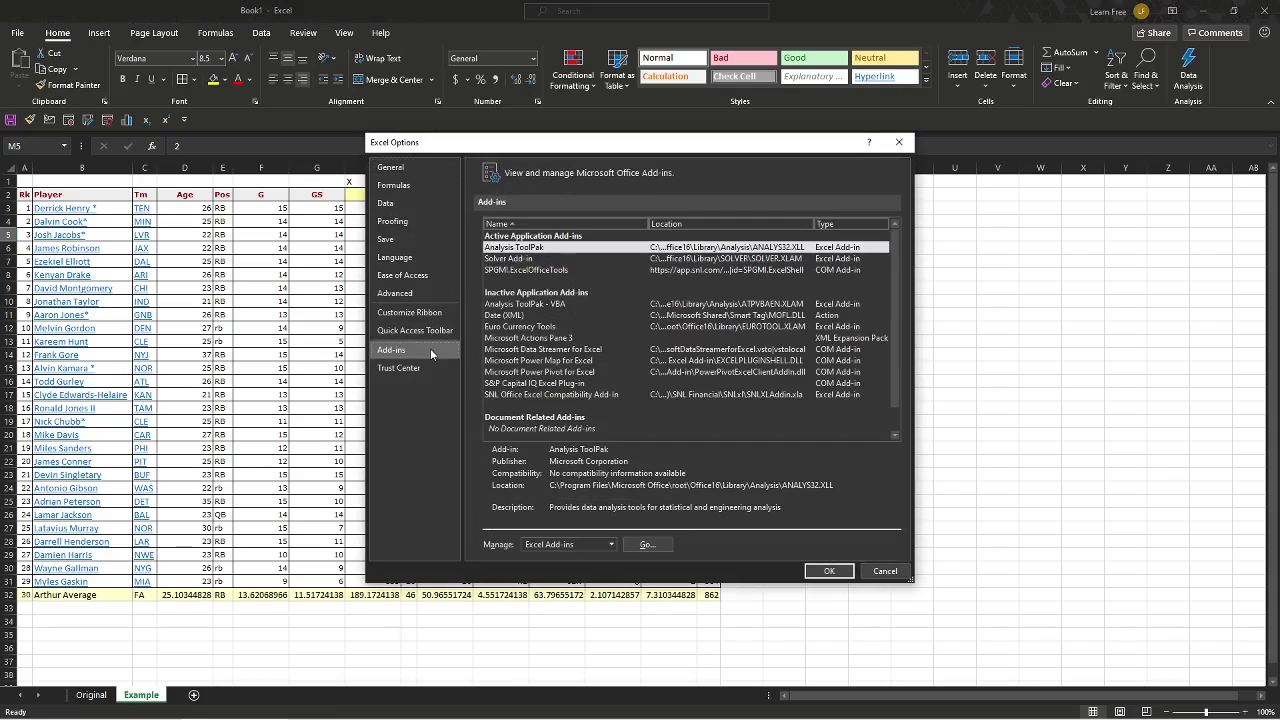
left_click(548, 249)
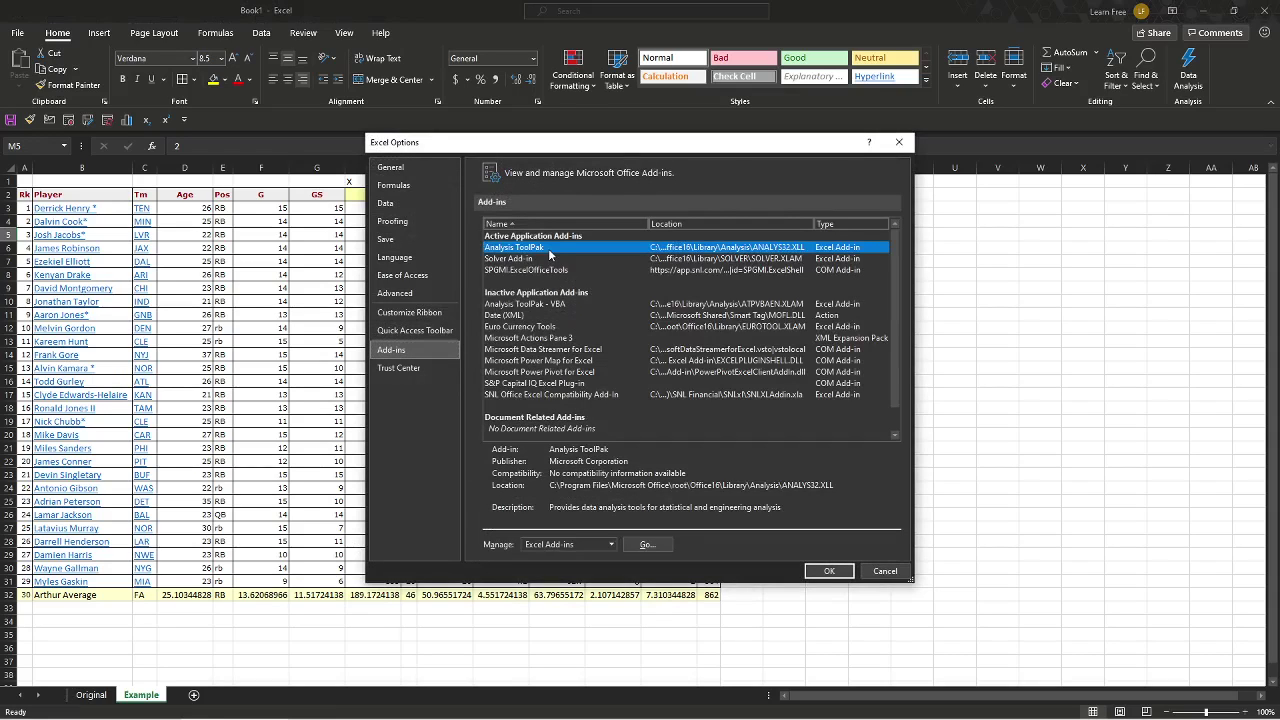
left_click(647, 544)
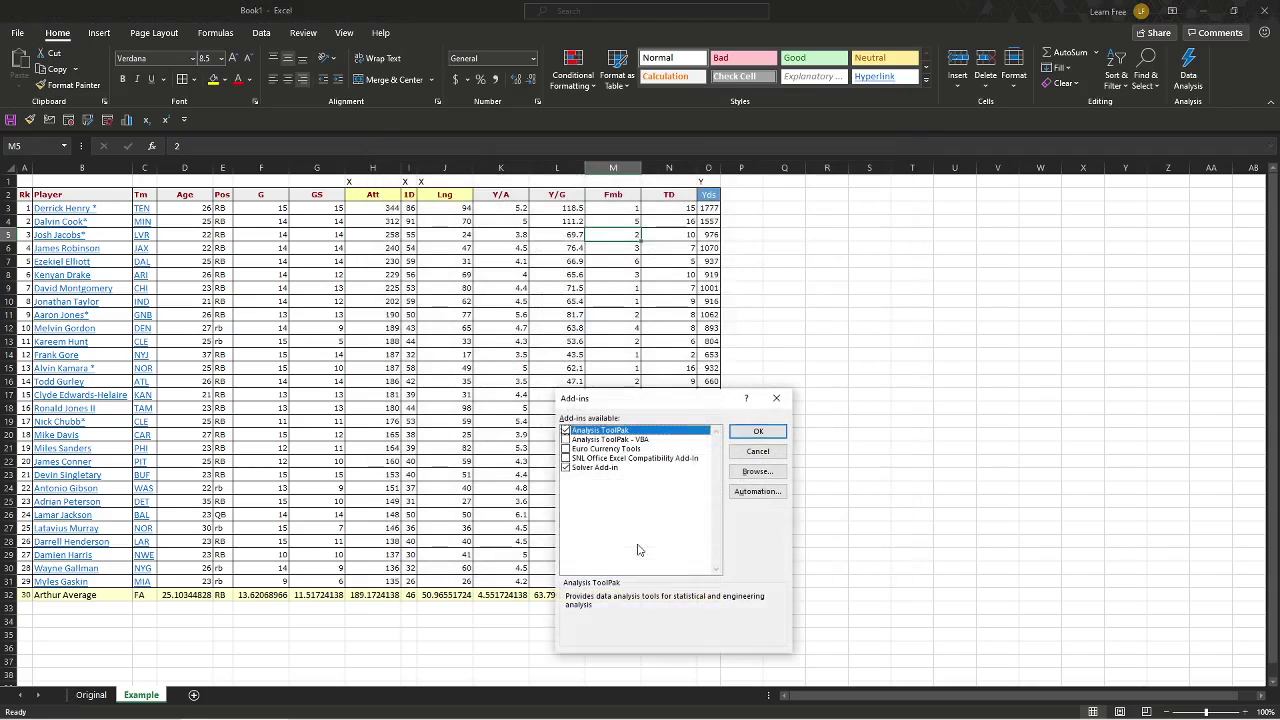
left_click(567, 430)
left_click(757, 431)
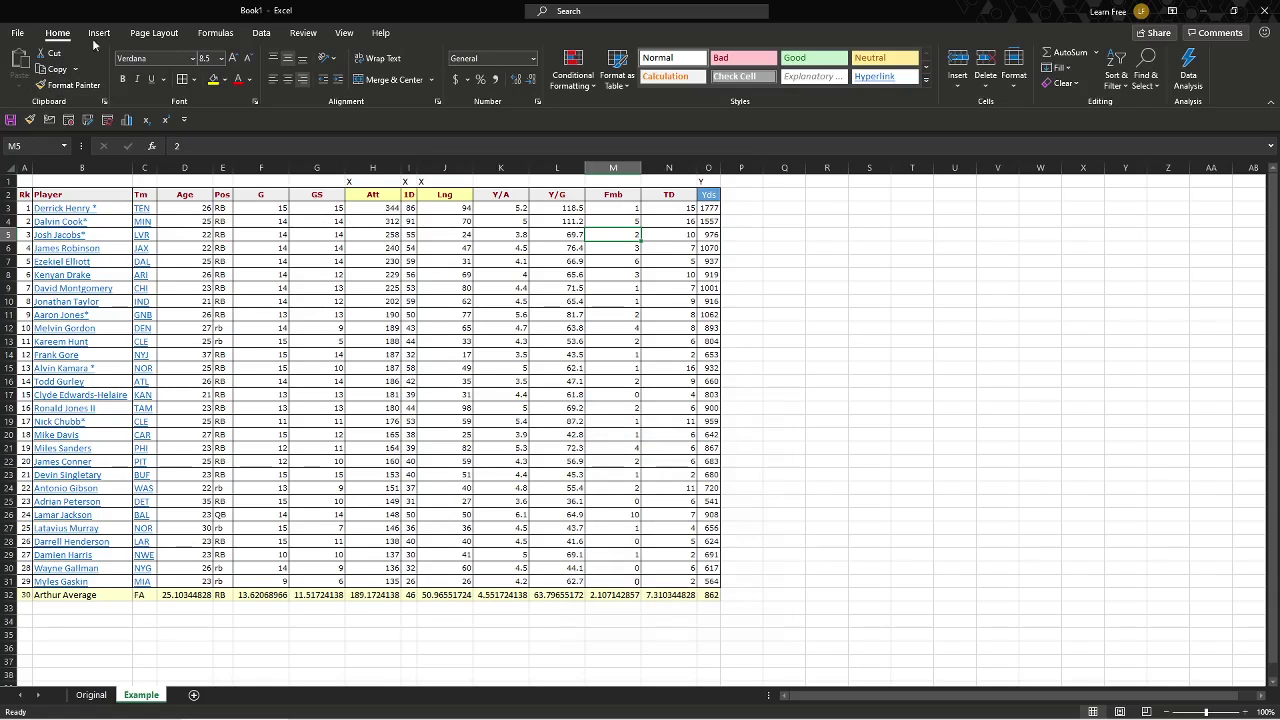
Step: From the Data tab's Data Analysis list, choose the Regression tool
left_click(259, 33)
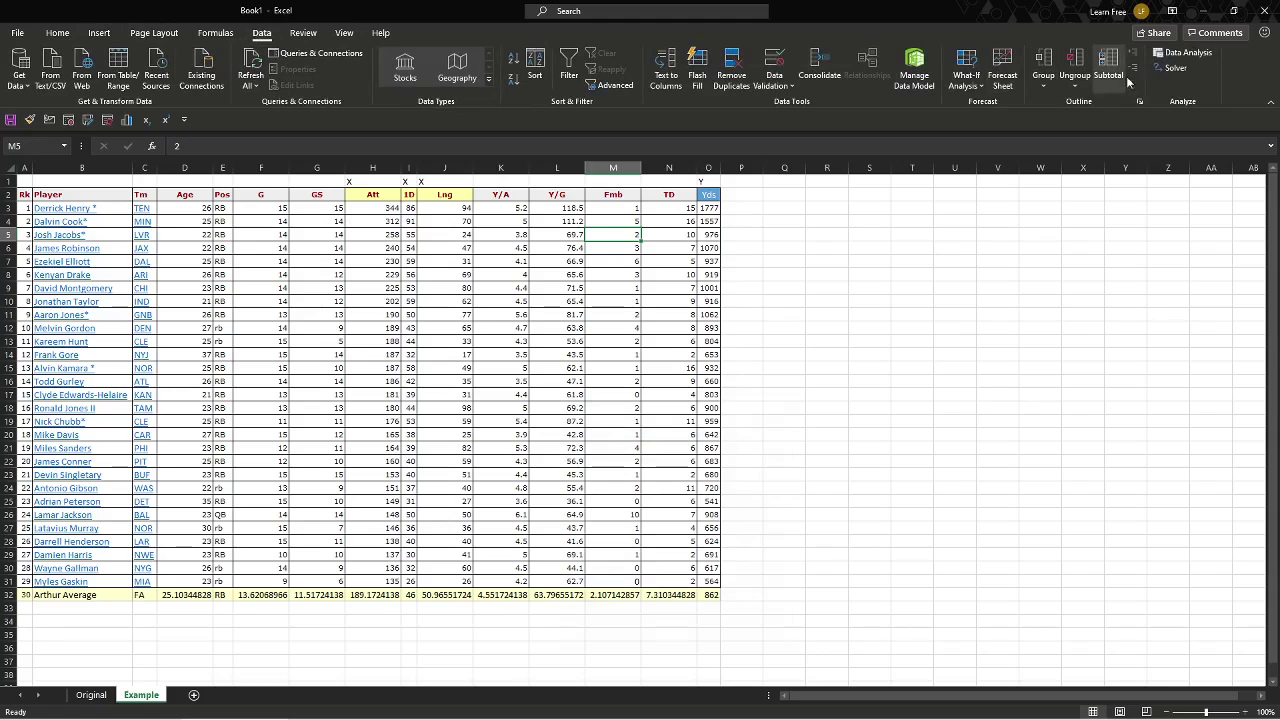
left_click(1176, 56)
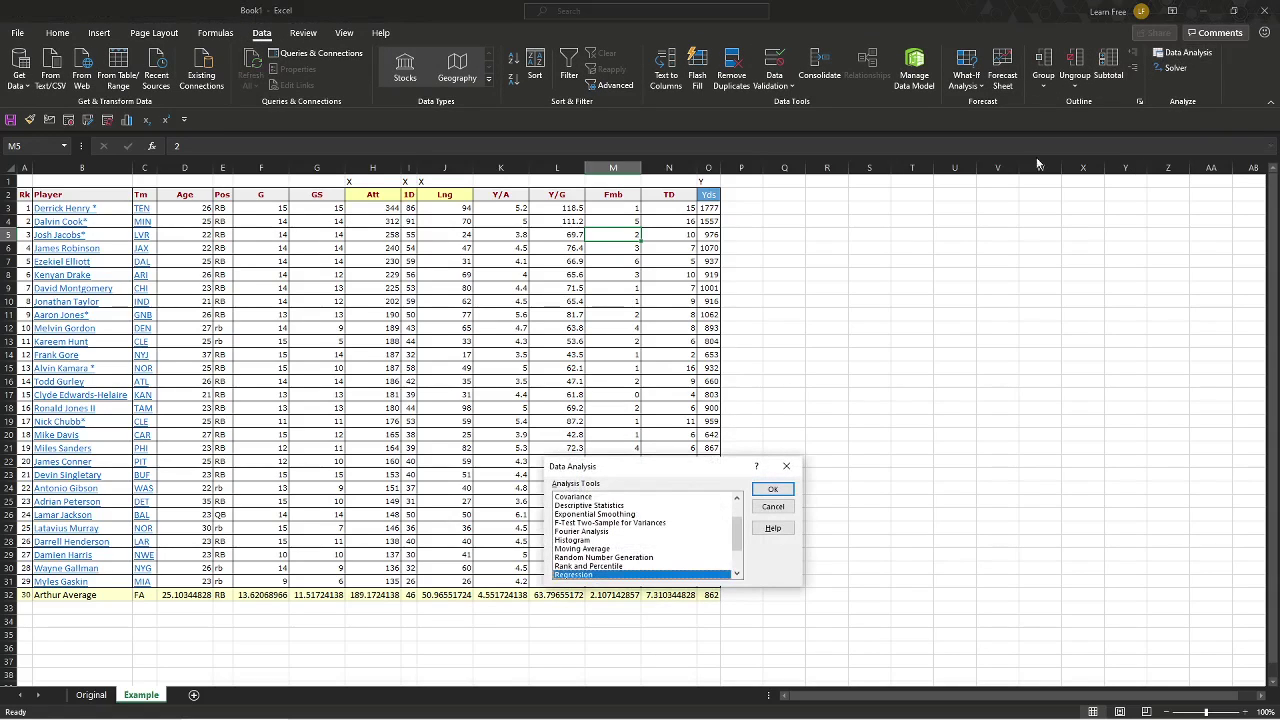
scroll(632, 516, "up", 2)
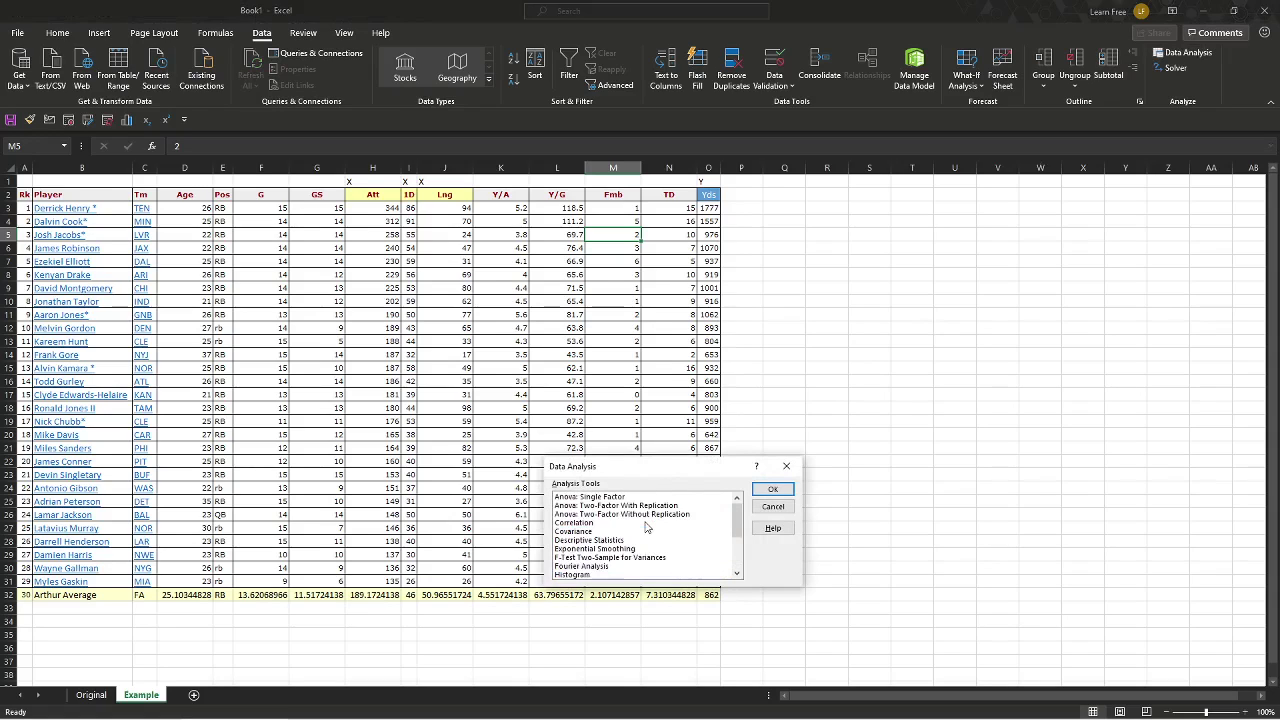
scroll(646, 527, "down", 3)
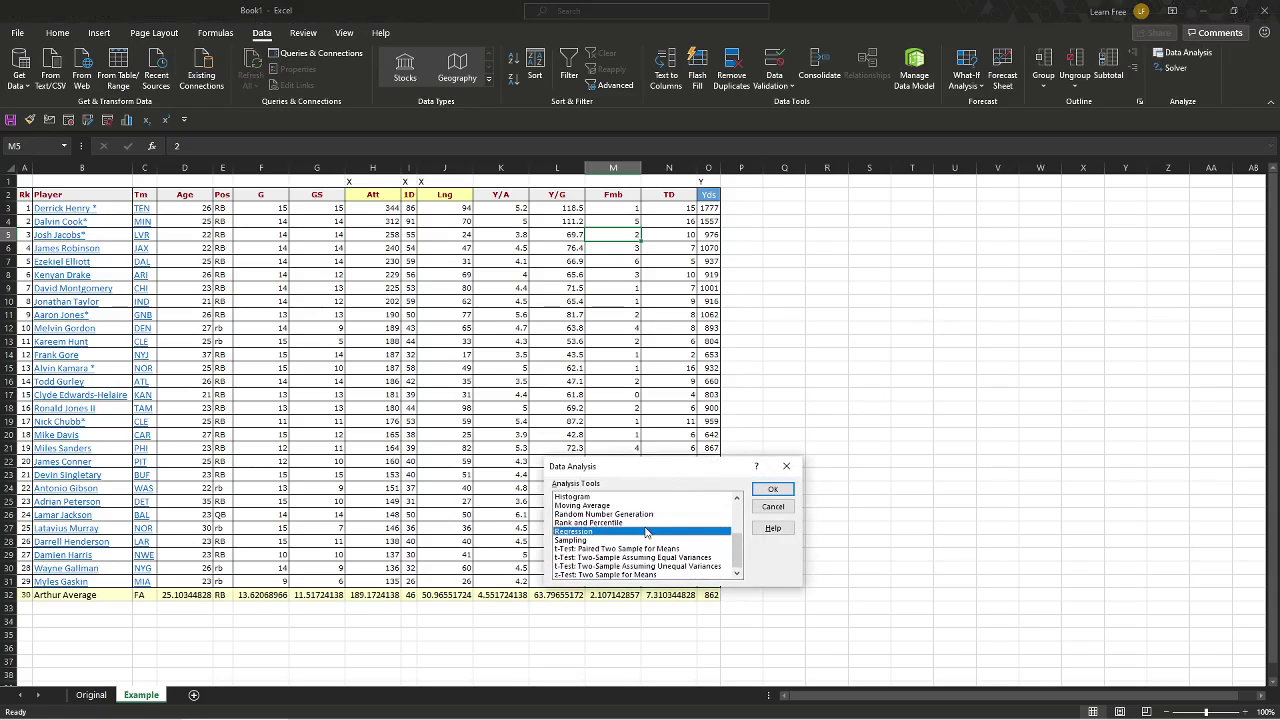
left_click(782, 493)
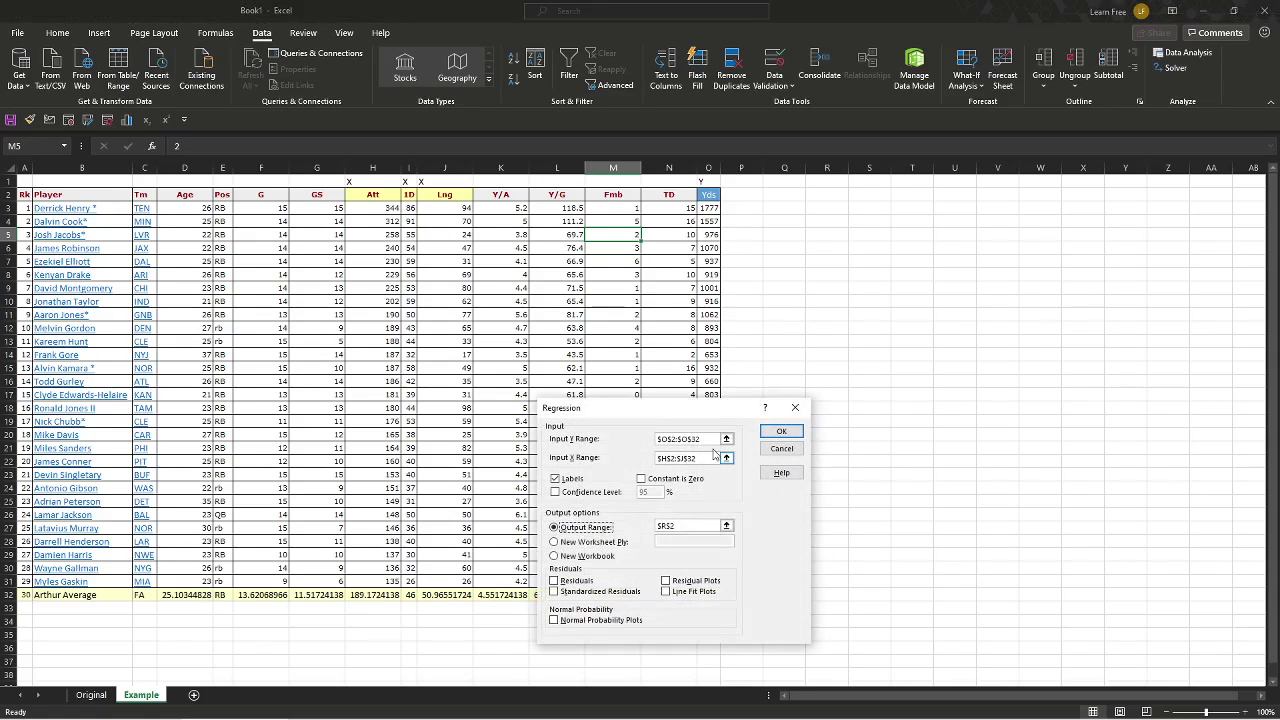
Step: Replace the Y input range with O2:O32 (Yds), check Labels, and leave Confidence Level off
left_click_drag(700, 439, 656, 458)
key("BackSpace")
key("BackSpace")
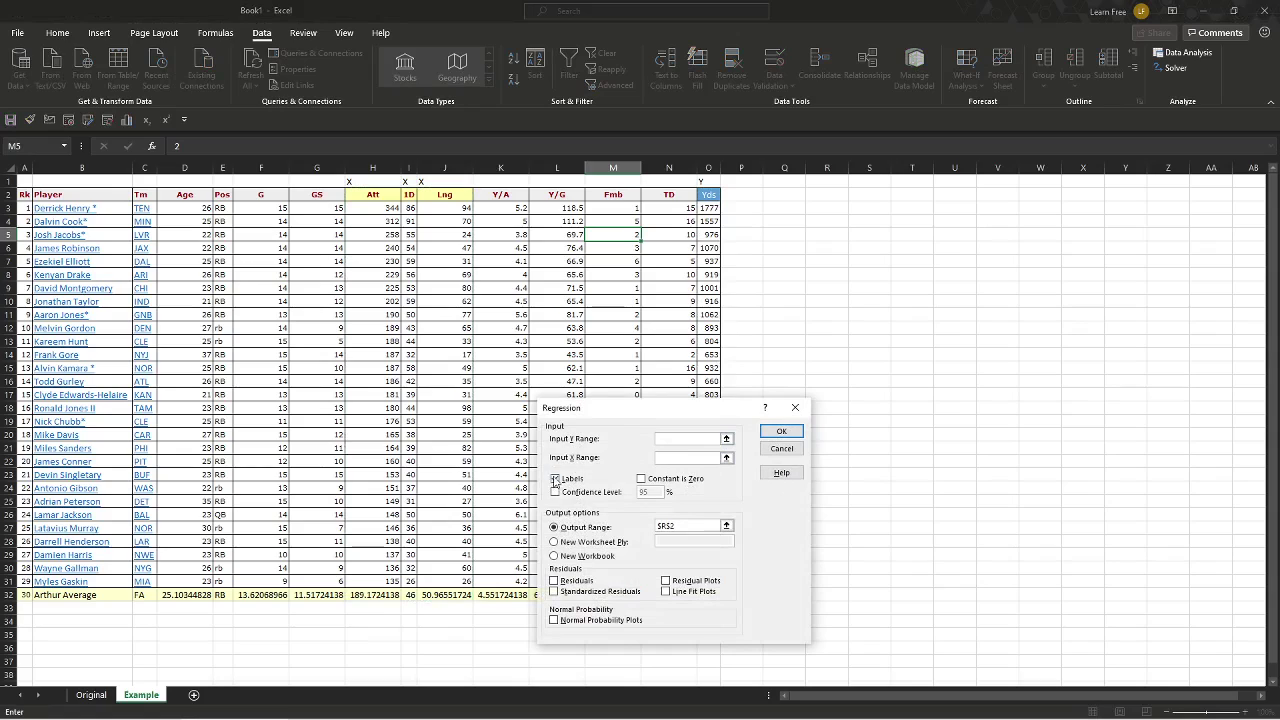
left_click(556, 479)
left_click(667, 440)
left_click_drag(670, 418, 983, 290)
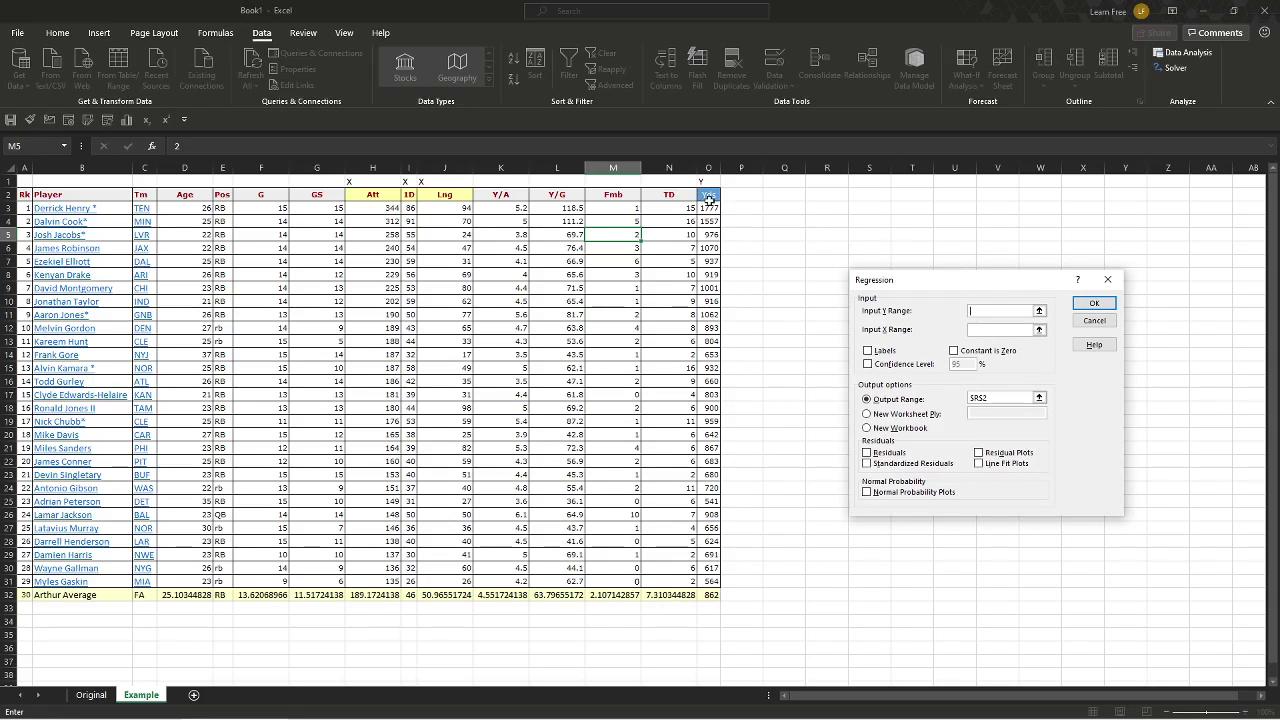
left_click_drag(709, 201, 714, 597)
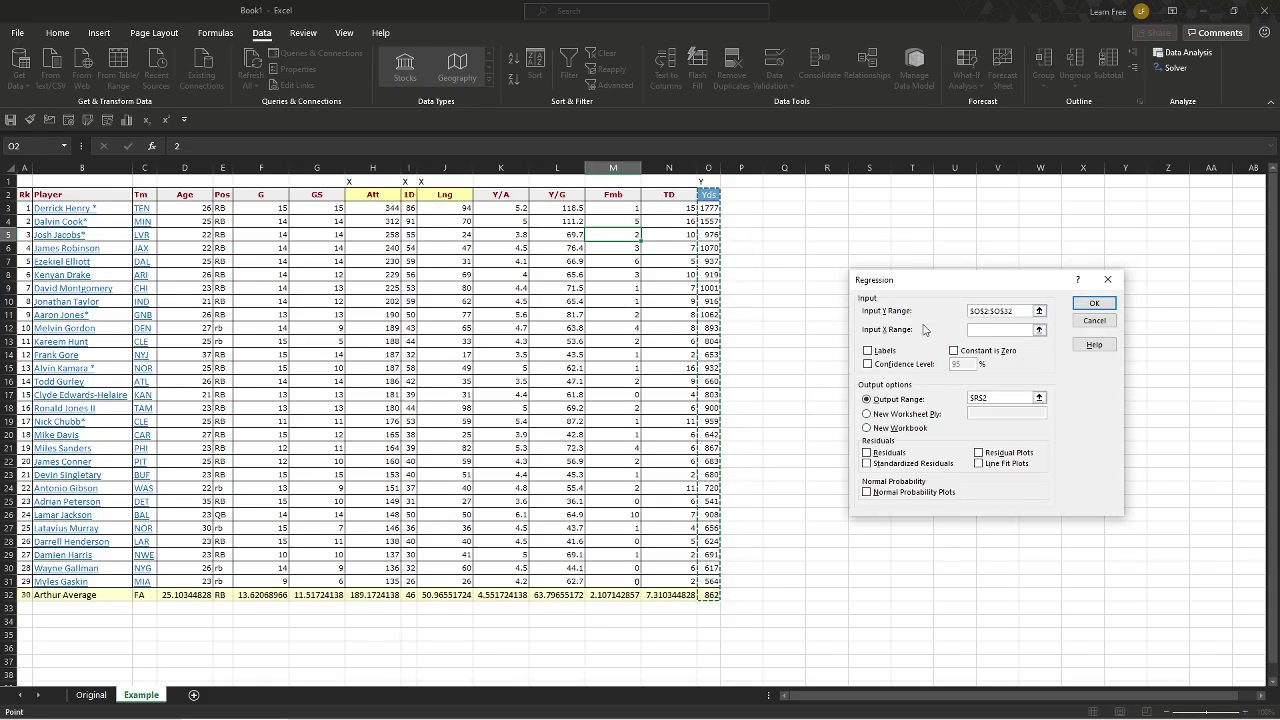
left_click(868, 352)
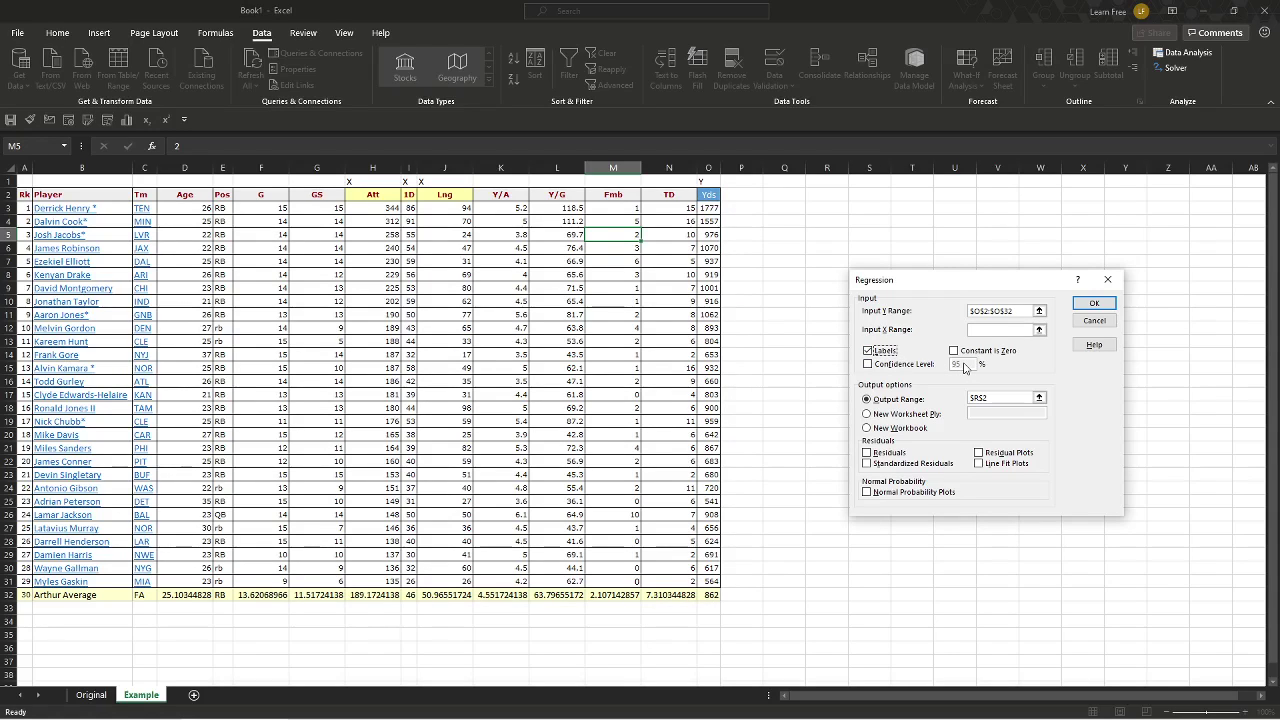
left_click(882, 365)
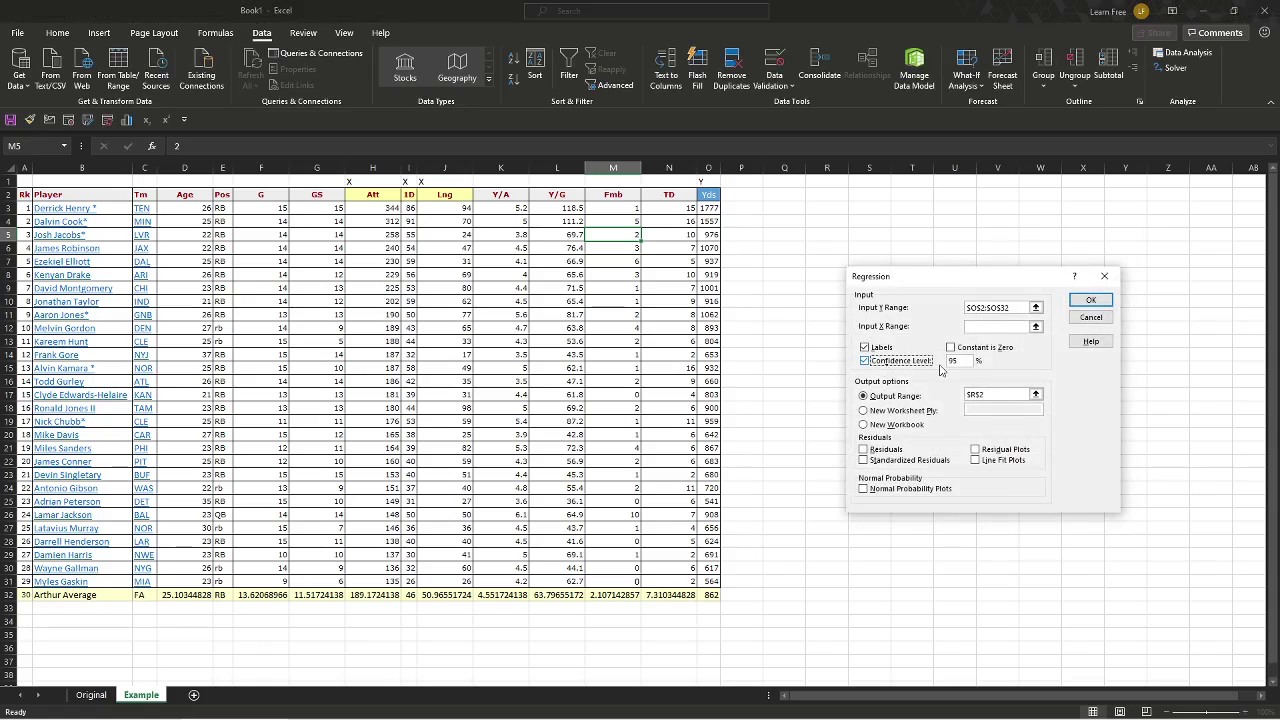
left_click(868, 366)
left_click(1007, 325)
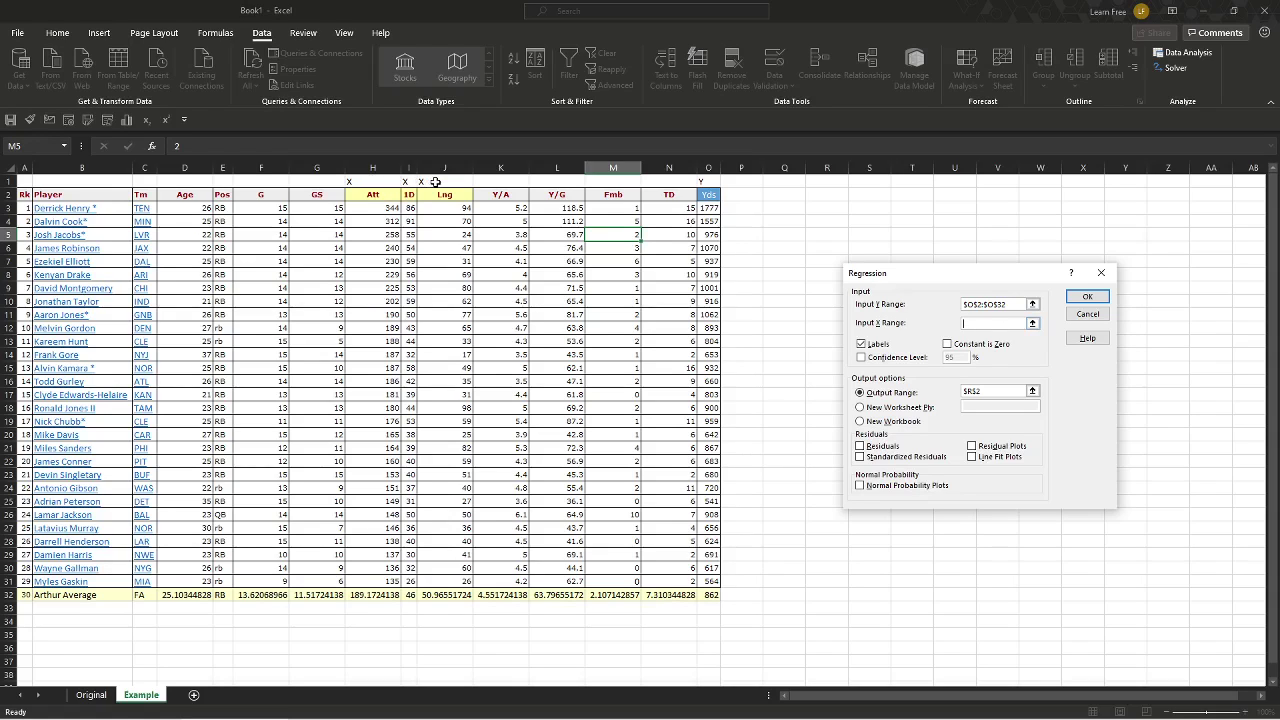
Step: Use H2:J32 as the X range and R2 as the output cell, then run the regression
left_click_drag(361, 196, 443, 594)
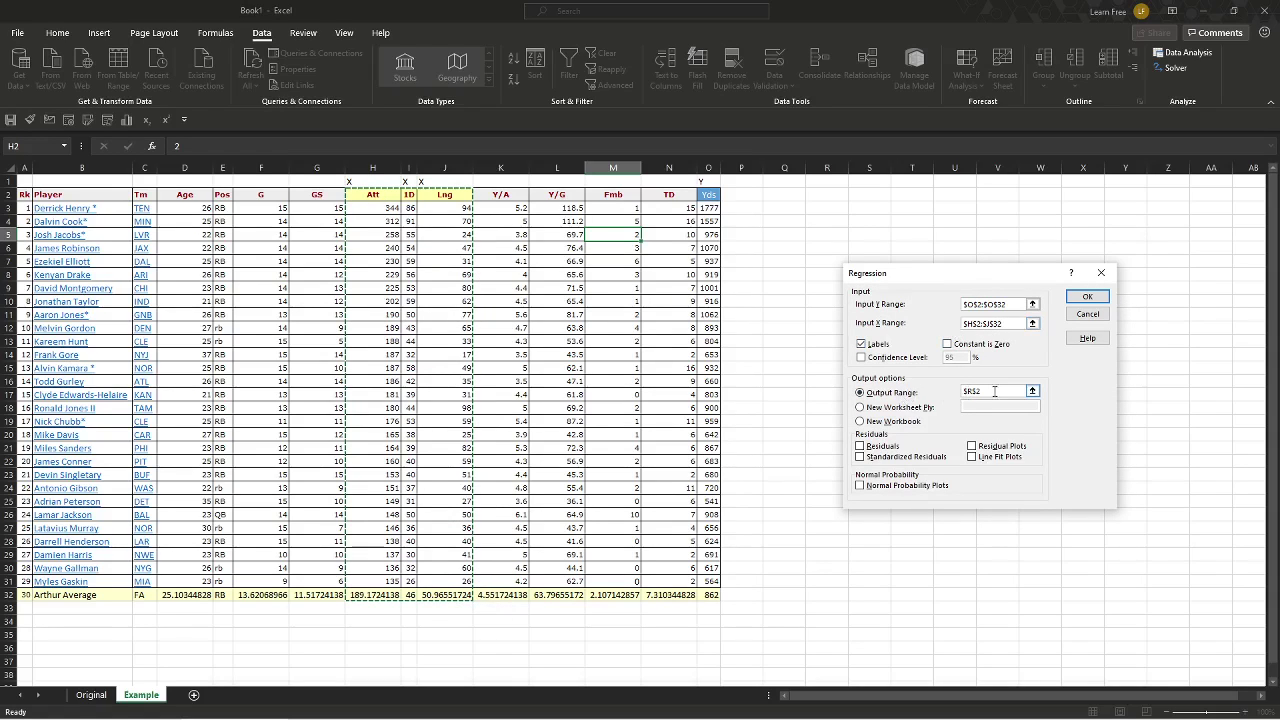
left_click(995, 391)
left_click_drag(995, 391, 950, 391)
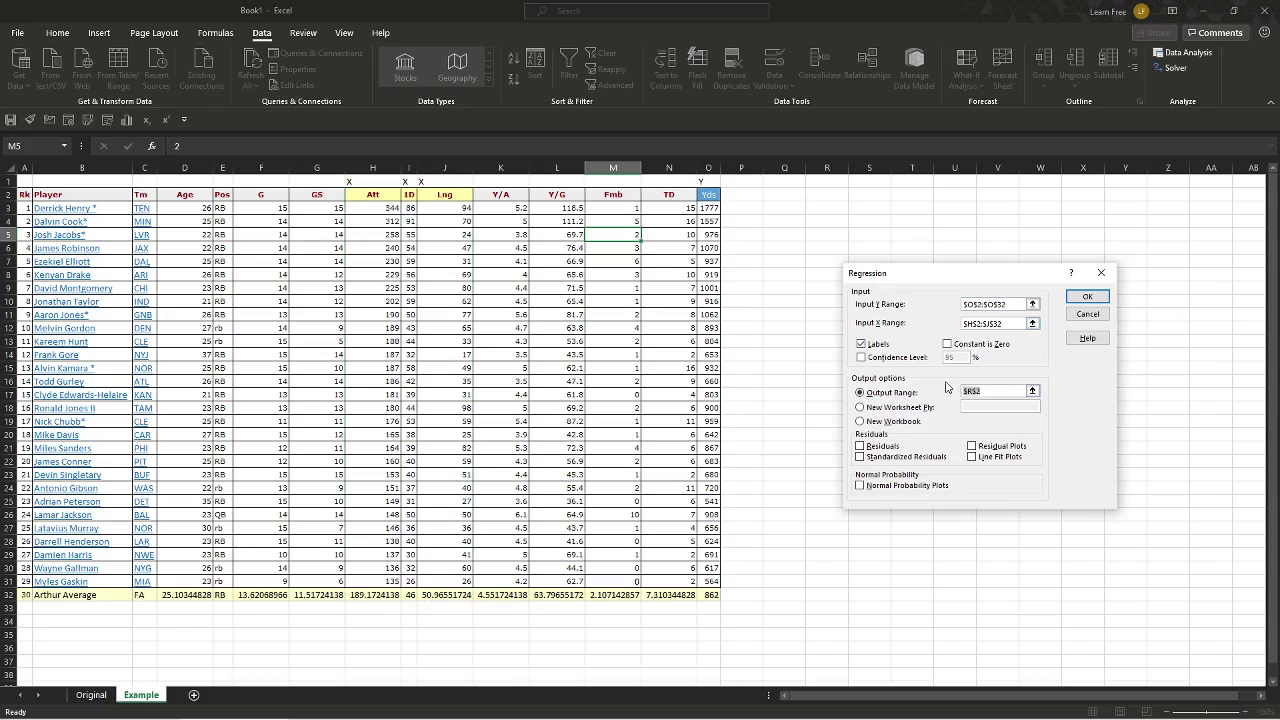
key("BackSpace")
left_click(812, 200)
left_click_drag(957, 282, 527, 276)
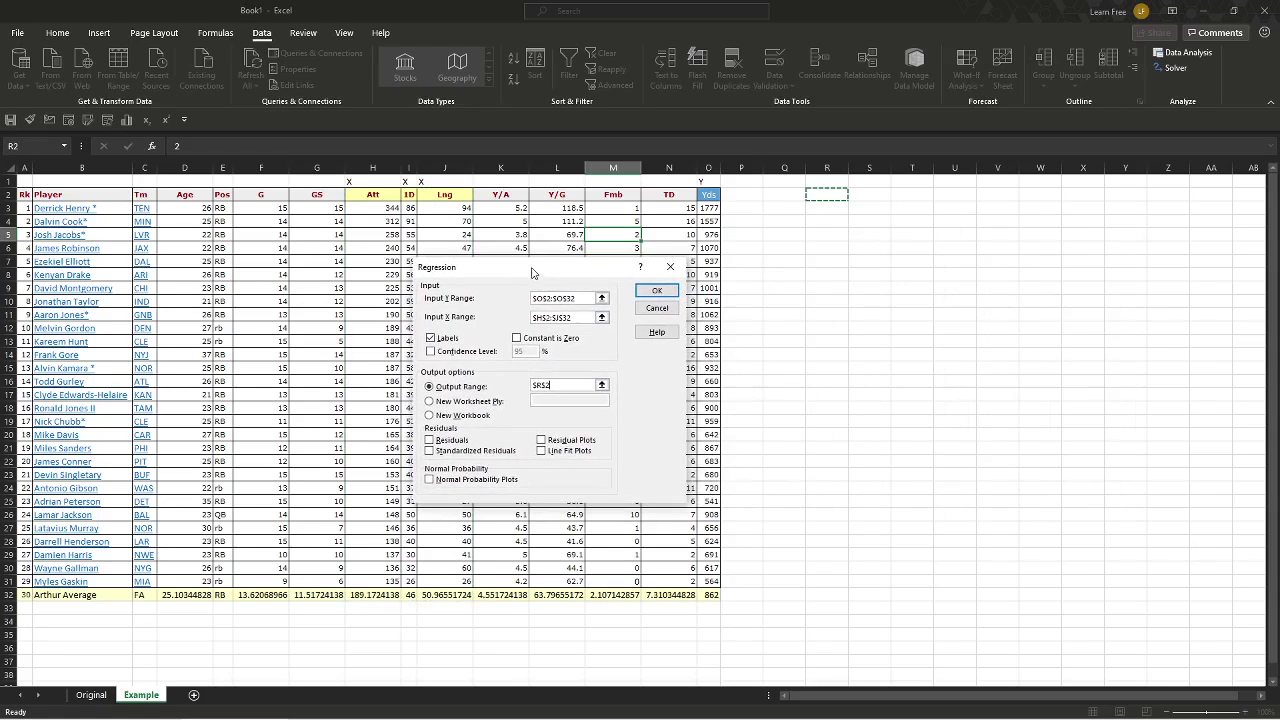
left_click(655, 291)
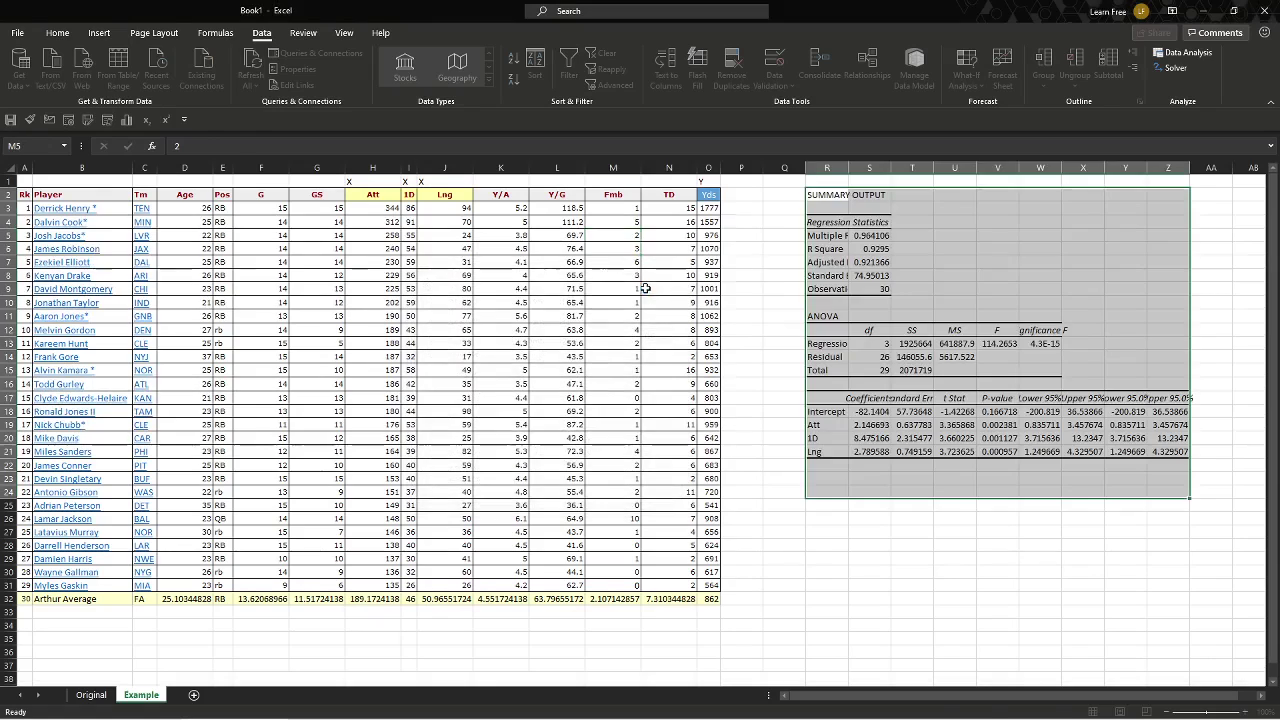
Step: Autofit columns R through Z to fit the regression output
left_click(828, 169)
left_click_drag(828, 172, 1150, 167)
double_click(1150, 167)
scroll(960, 275, "right", 2)
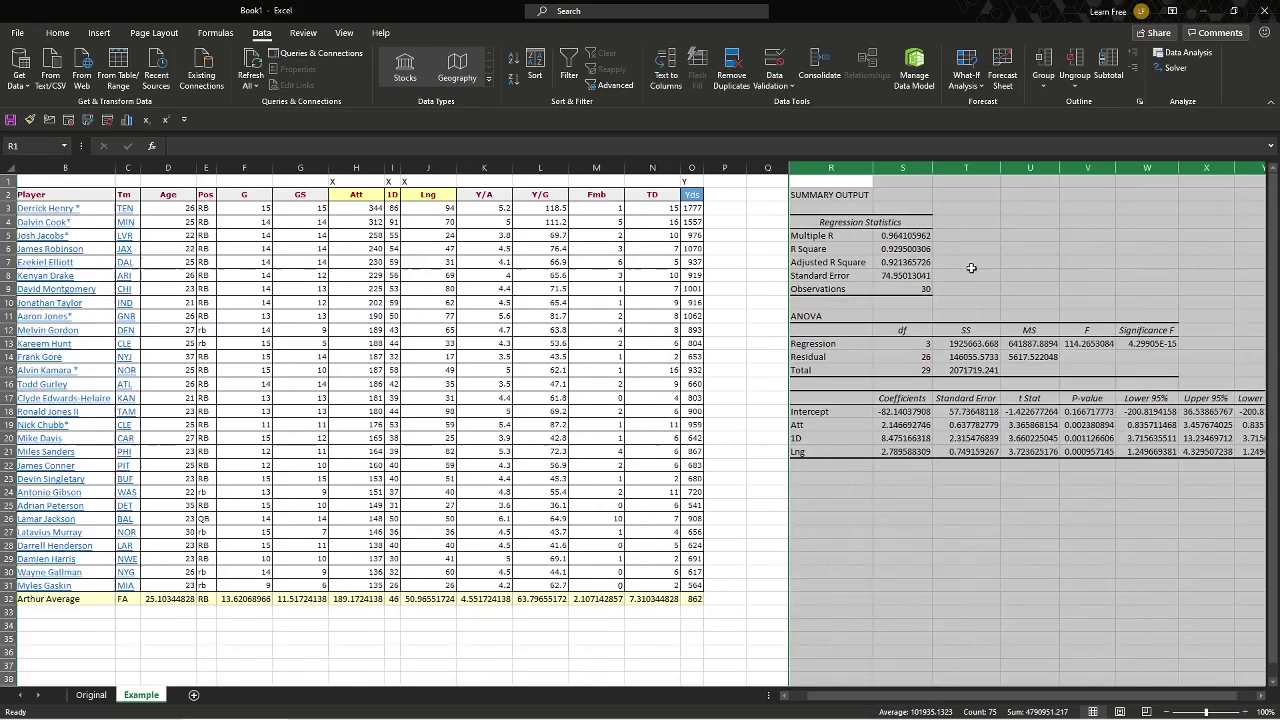
scroll(745, 240, "right", 1)
left_click(826, 234)
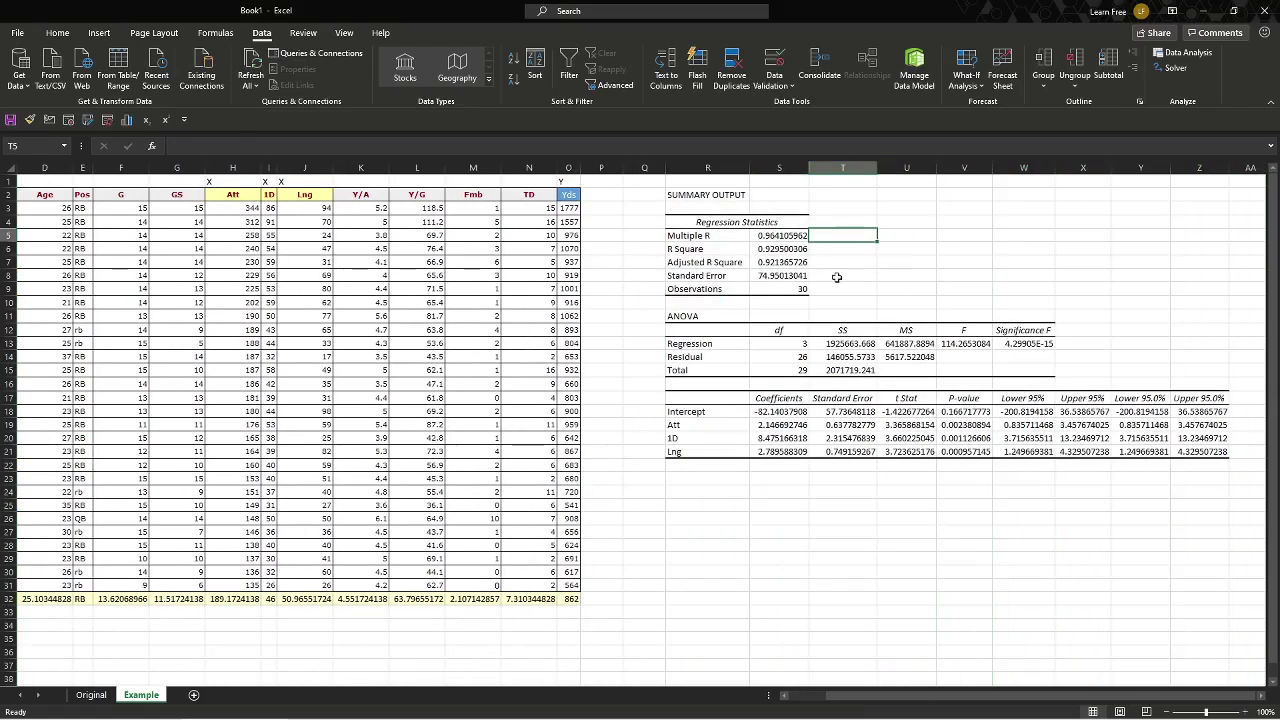
Step: Bold the Adjusted R Square value 0.9214
left_click(786, 233)
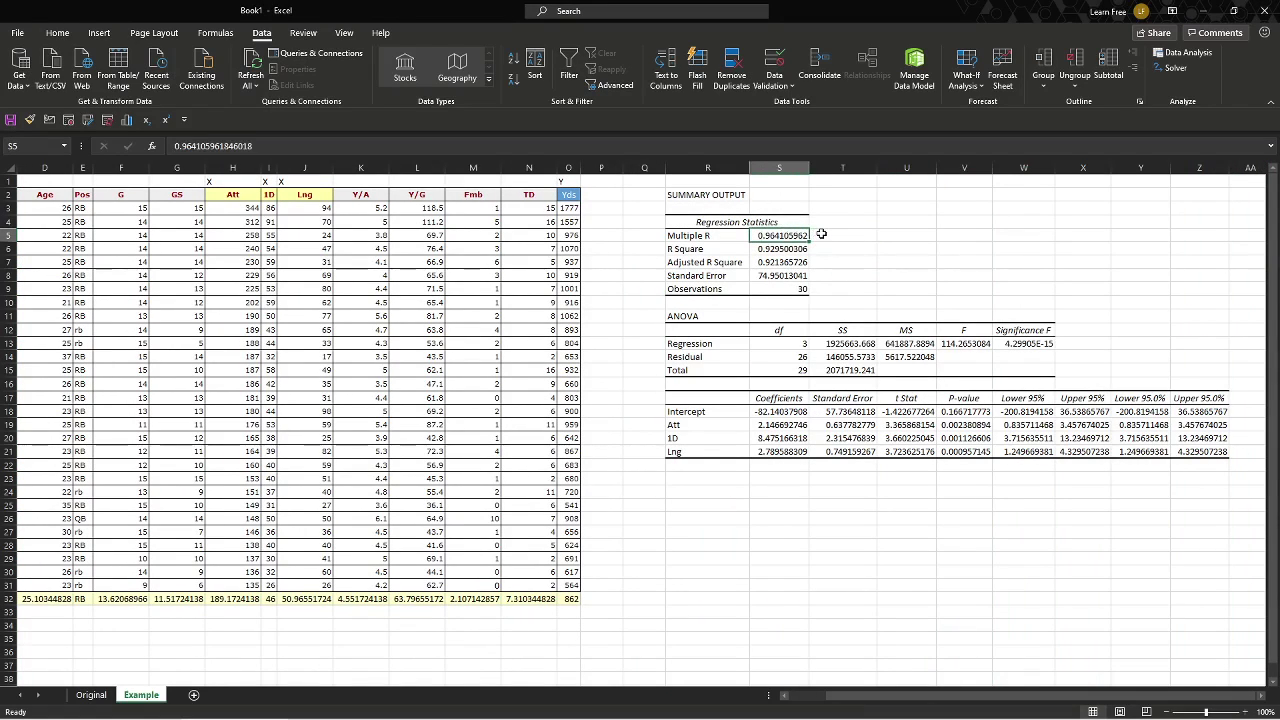
left_click(803, 248)
left_click(790, 266)
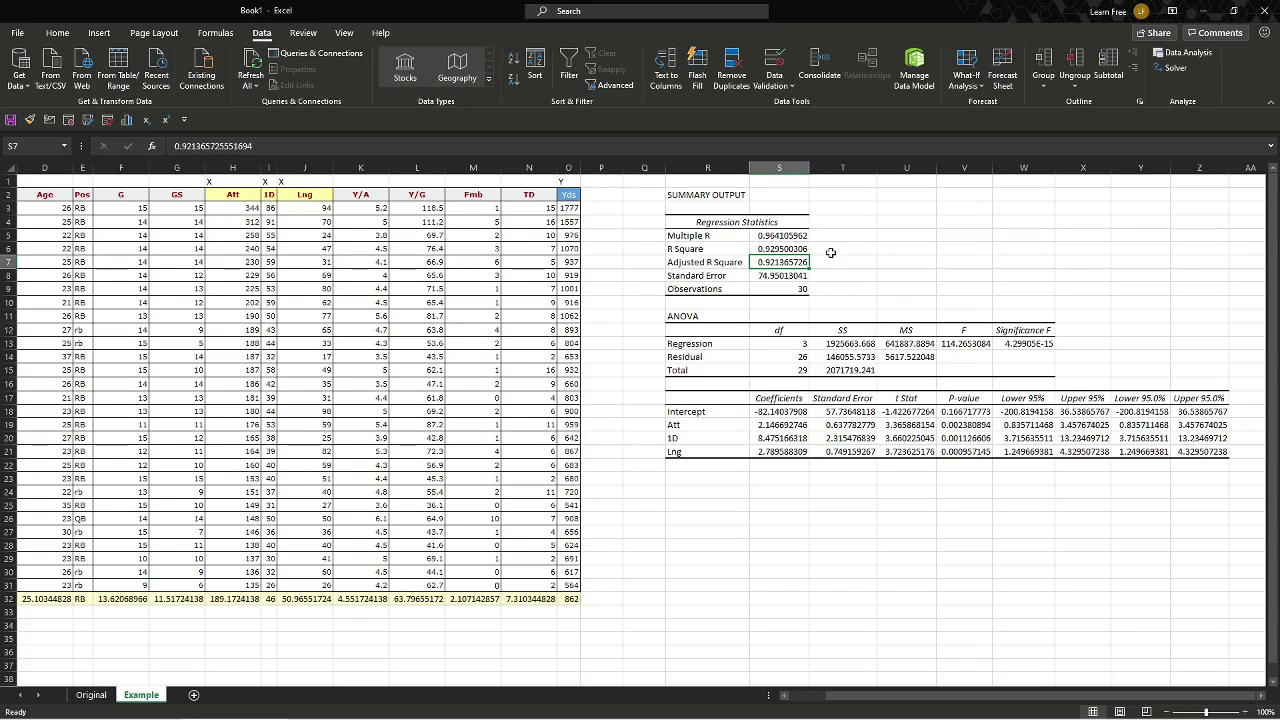
left_click(762, 249)
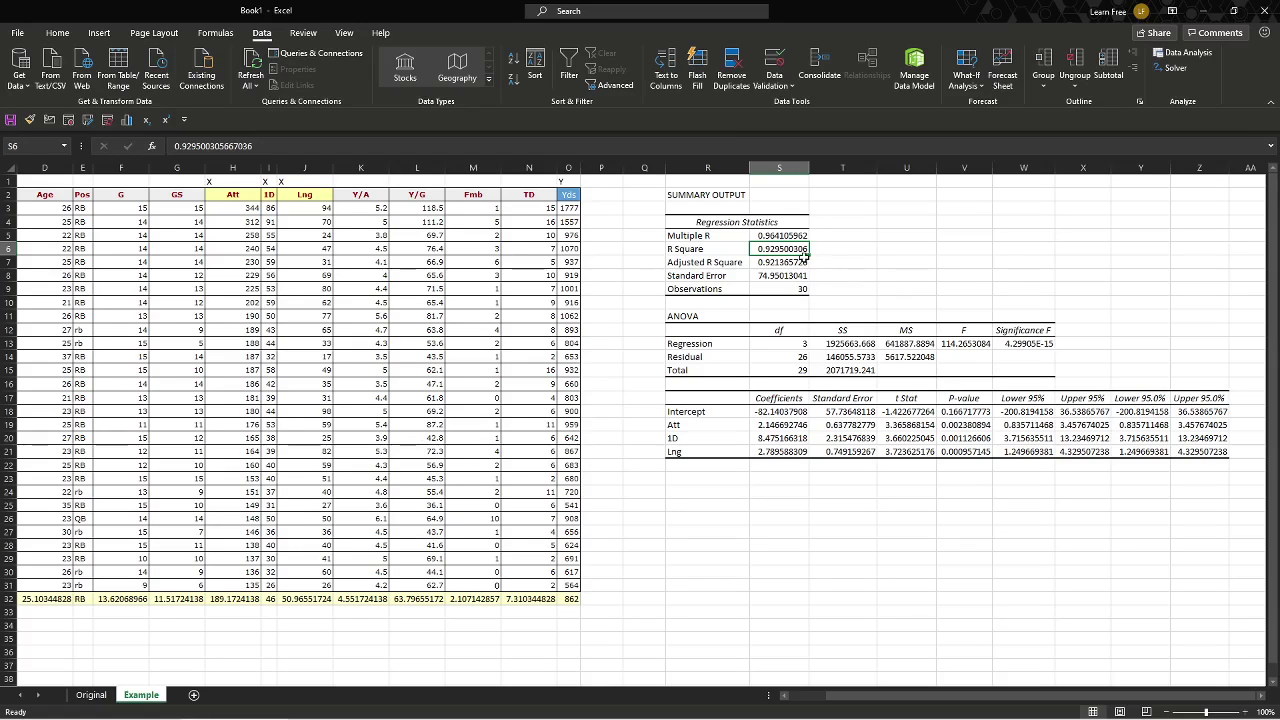
key("Down")
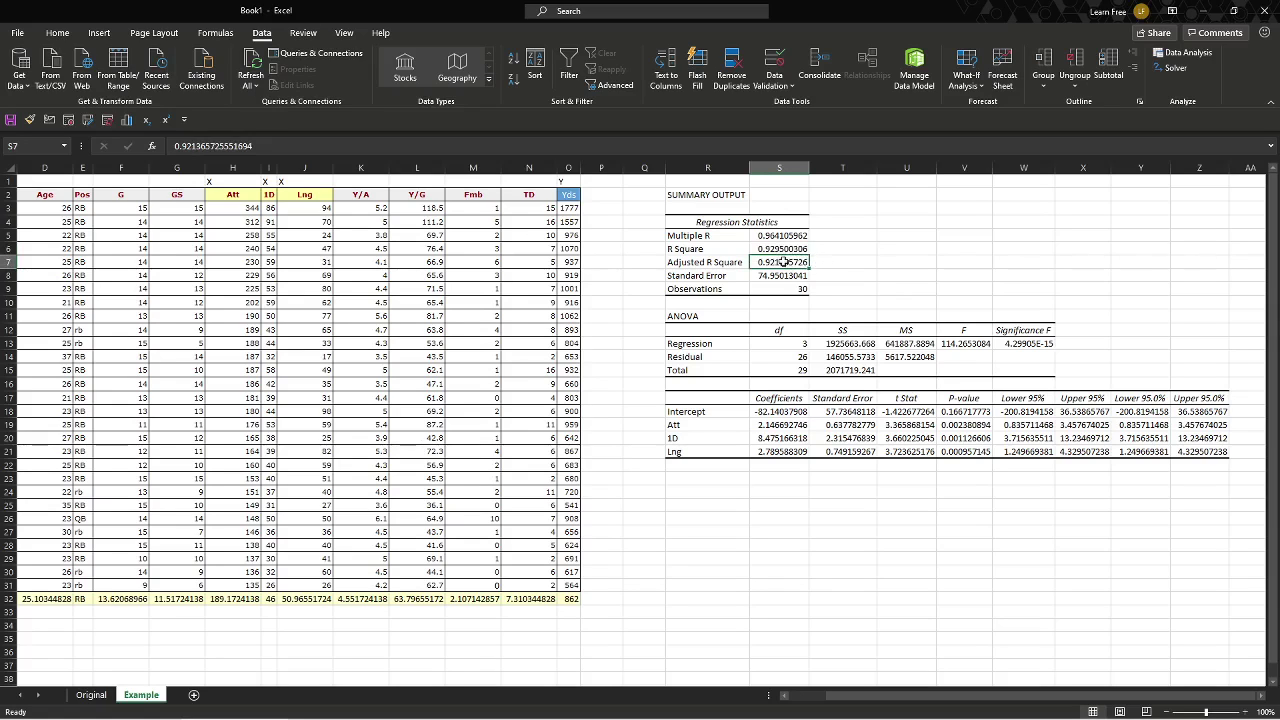
left_click_drag(231, 194, 297, 598)
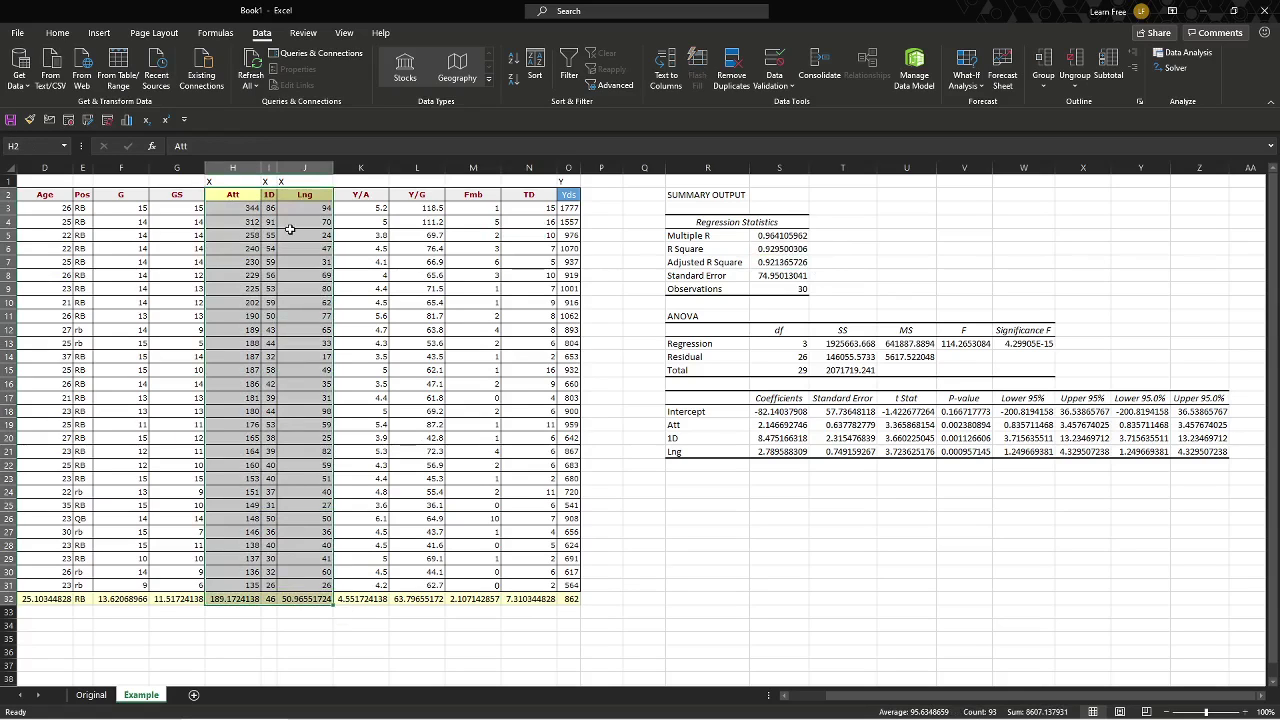
left_click(772, 264)
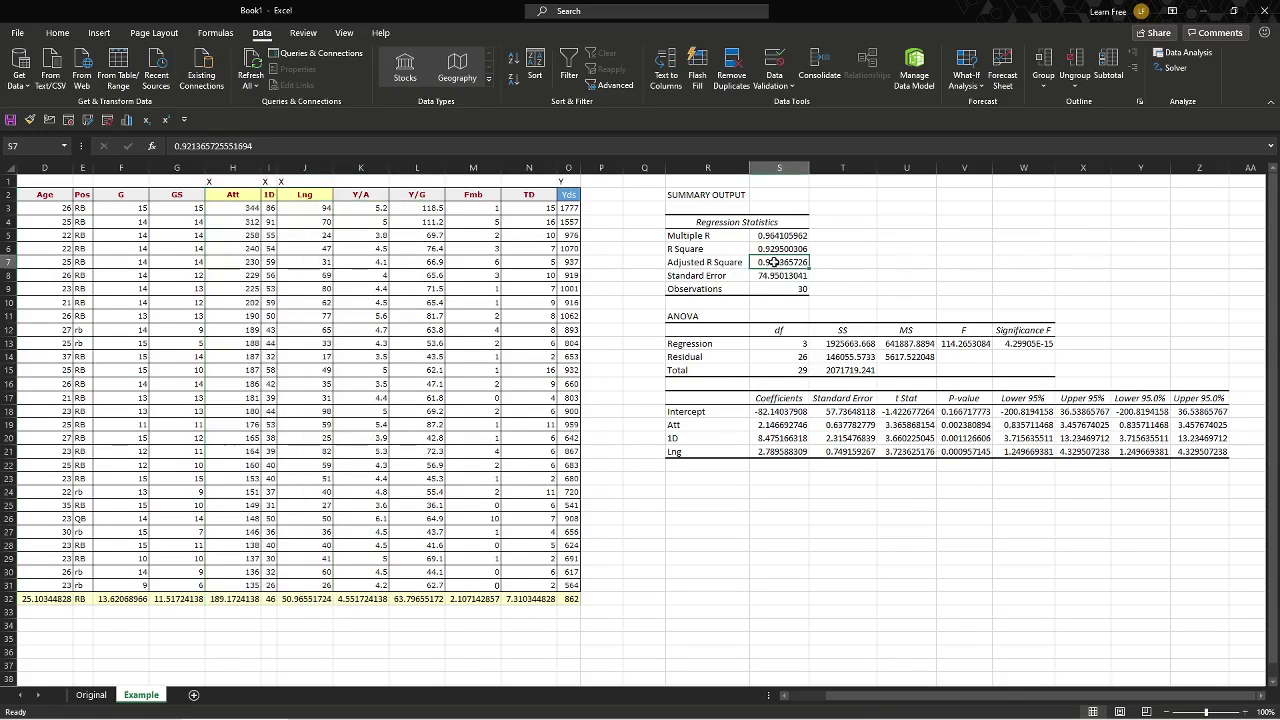
key("ctrl+b")
Step: Bold the F value 114.27 and Significance F 4.29905E-15
left_click(772, 288)
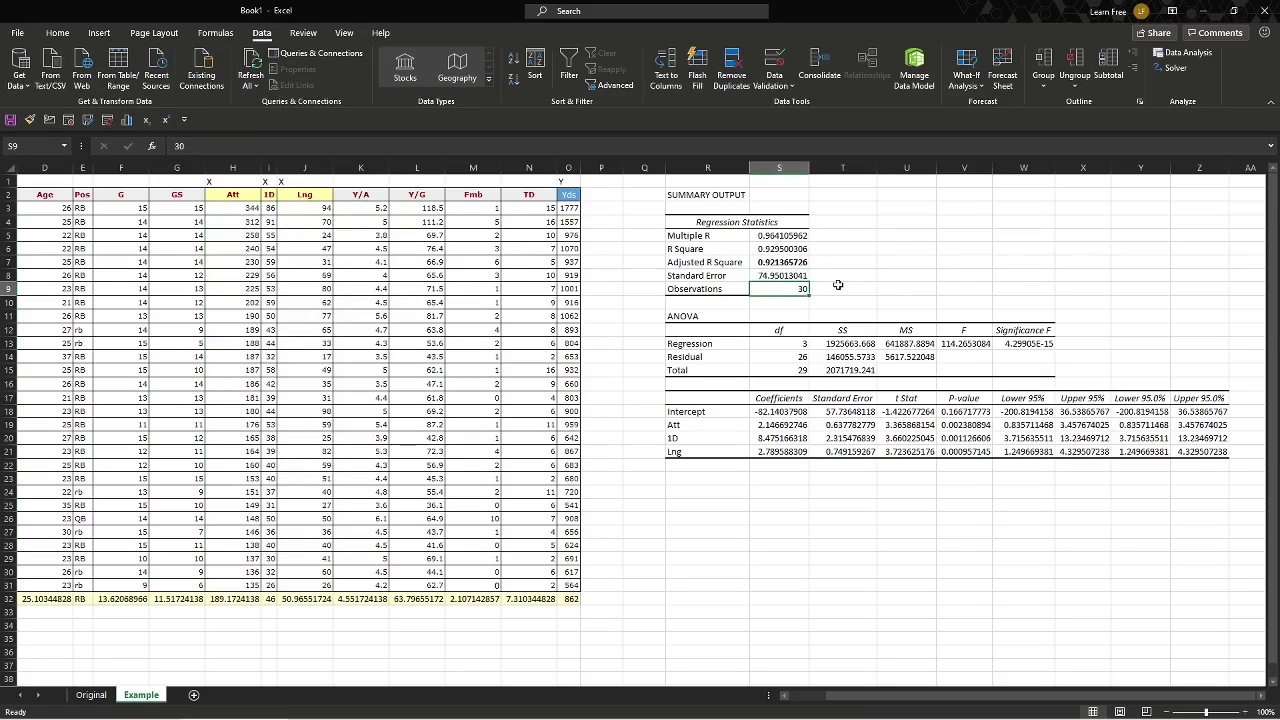
left_click_drag(530, 598, 573, 598)
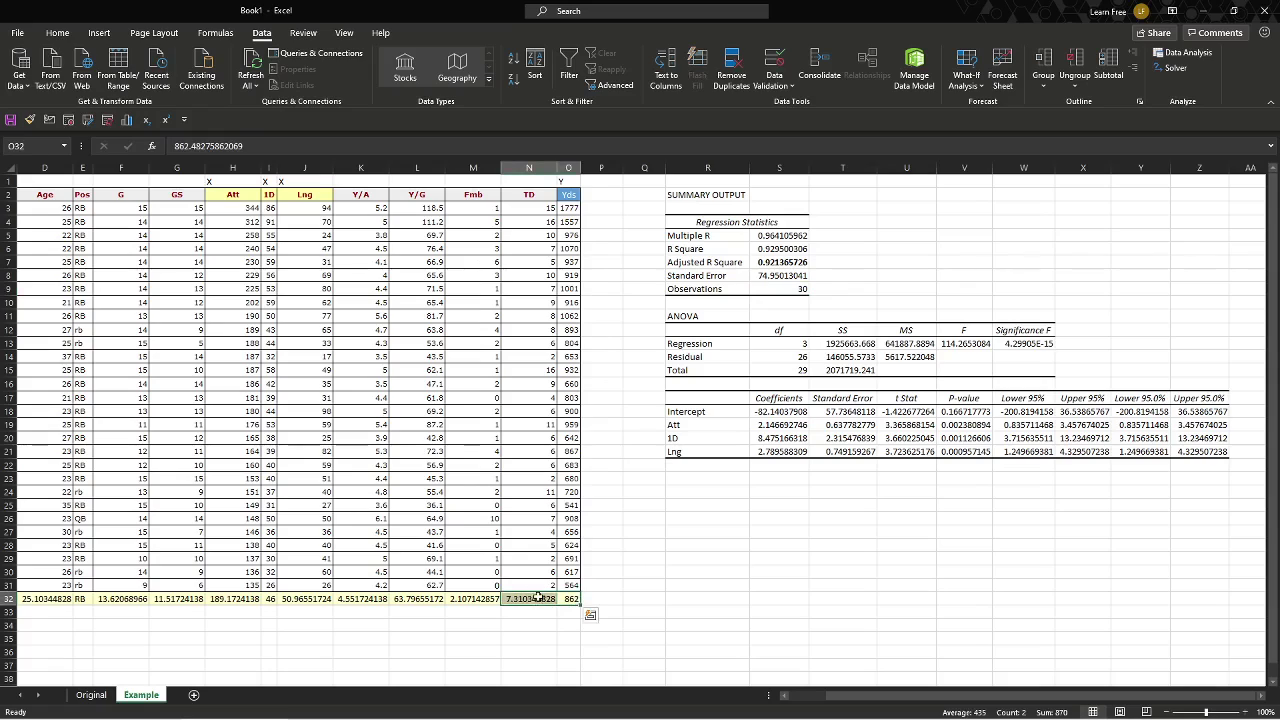
left_click(644, 518)
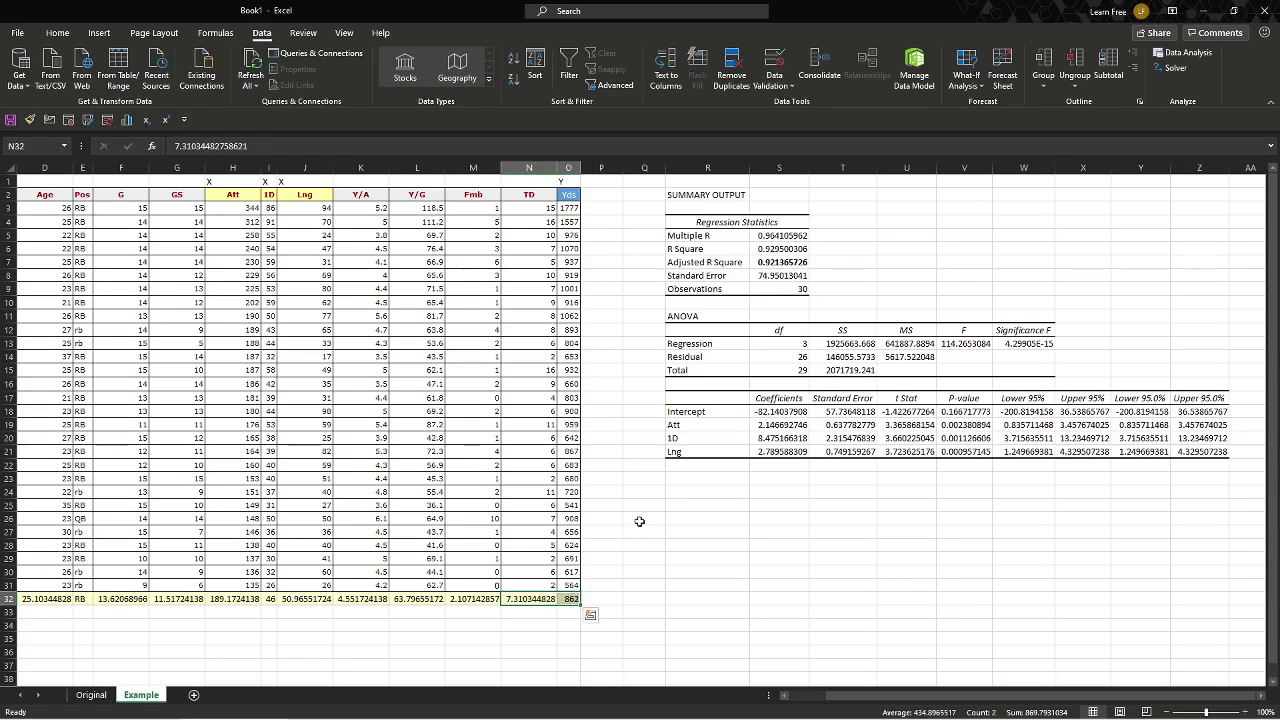
left_click(845, 278)
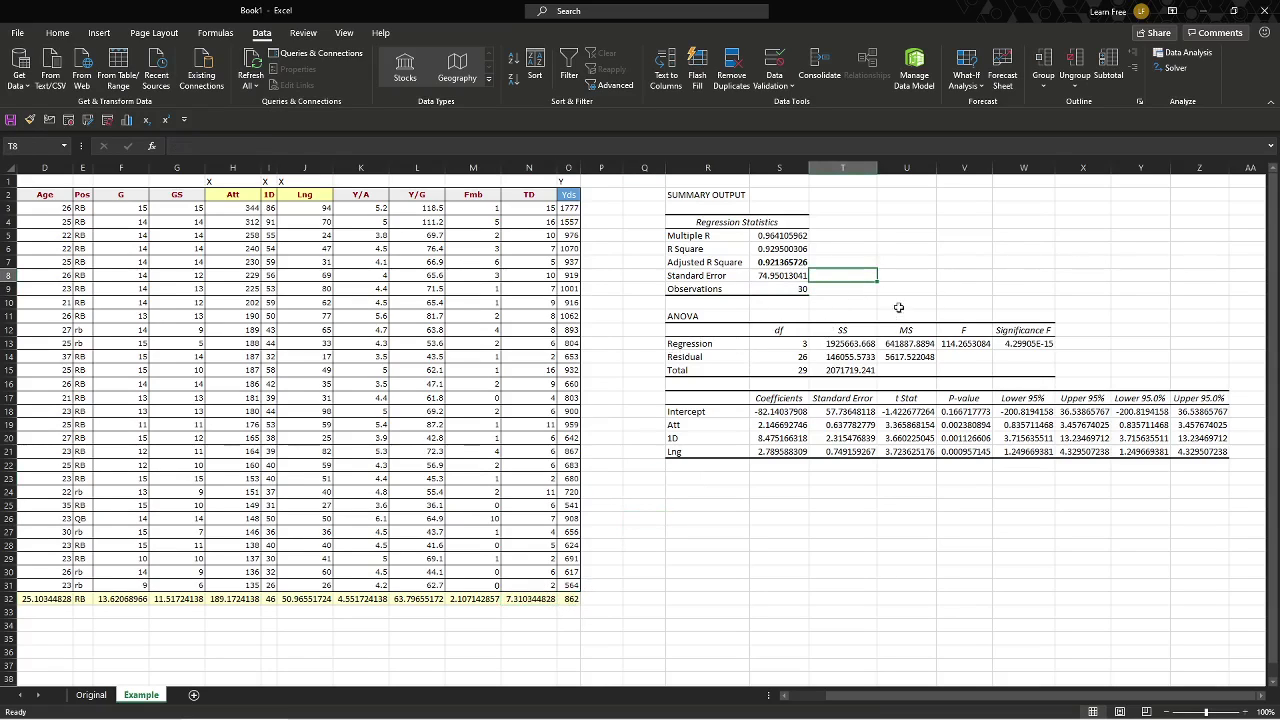
left_click(1036, 344)
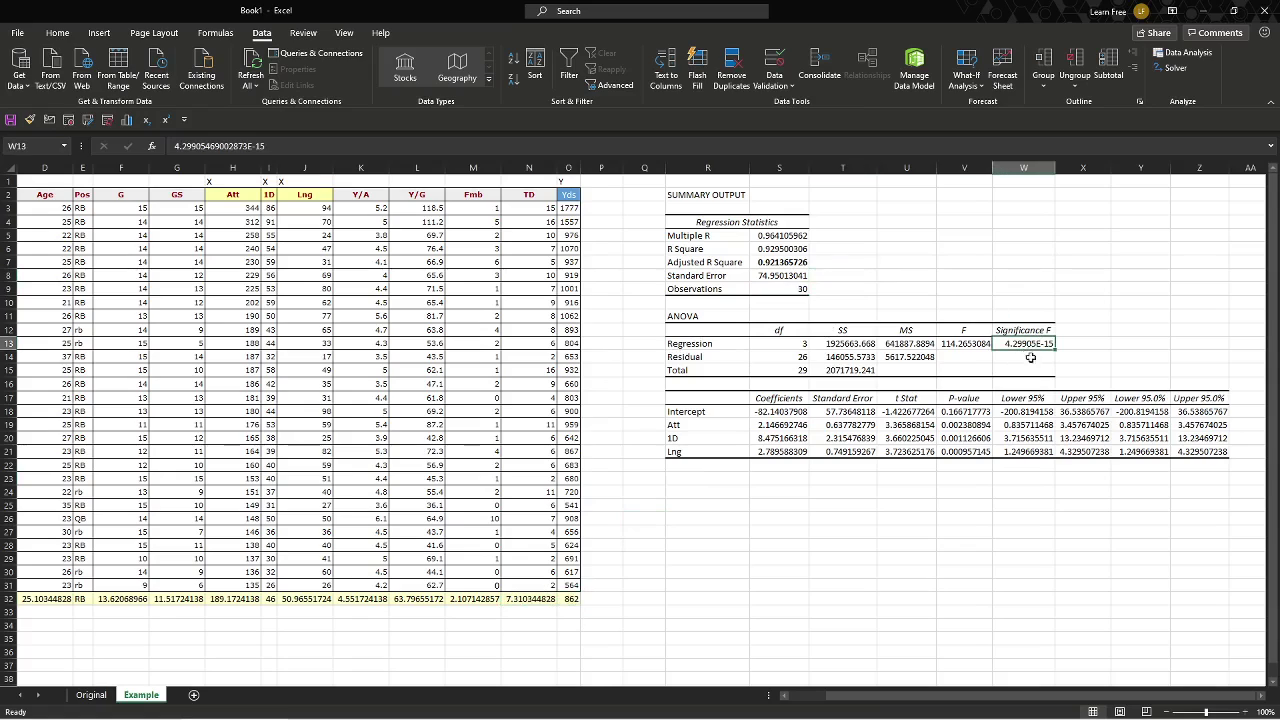
left_click(960, 346)
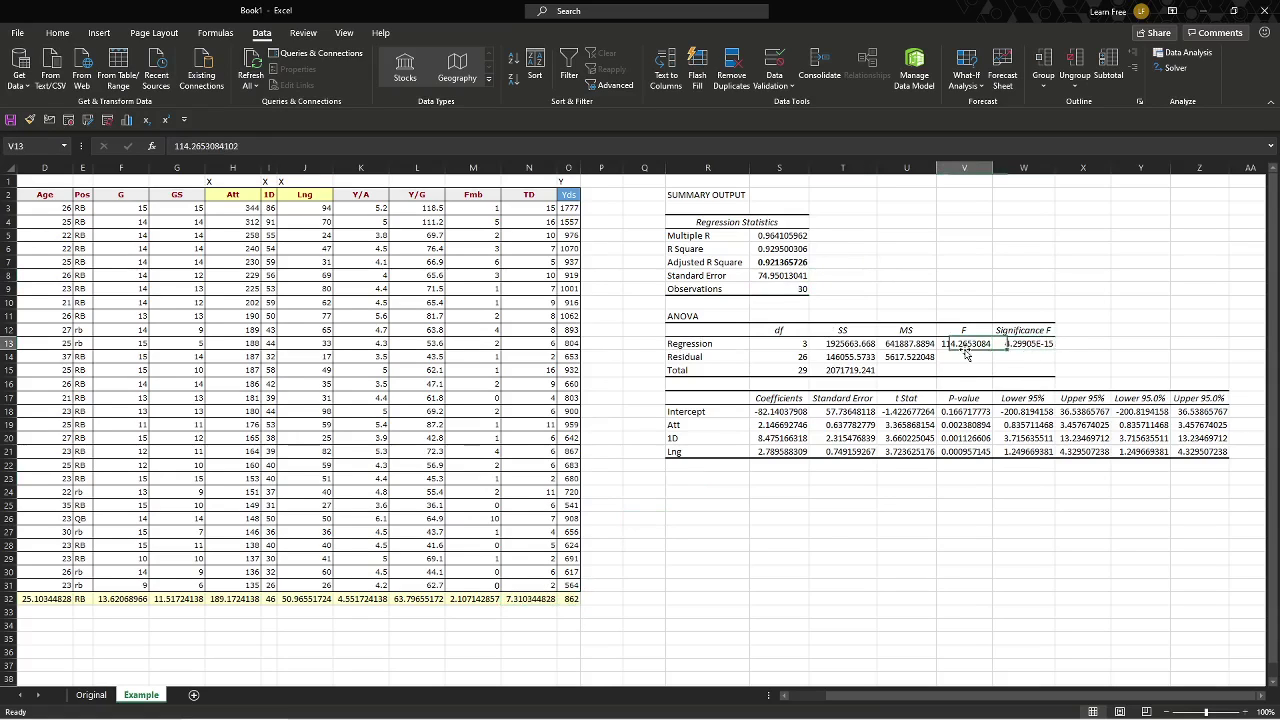
left_click(999, 346)
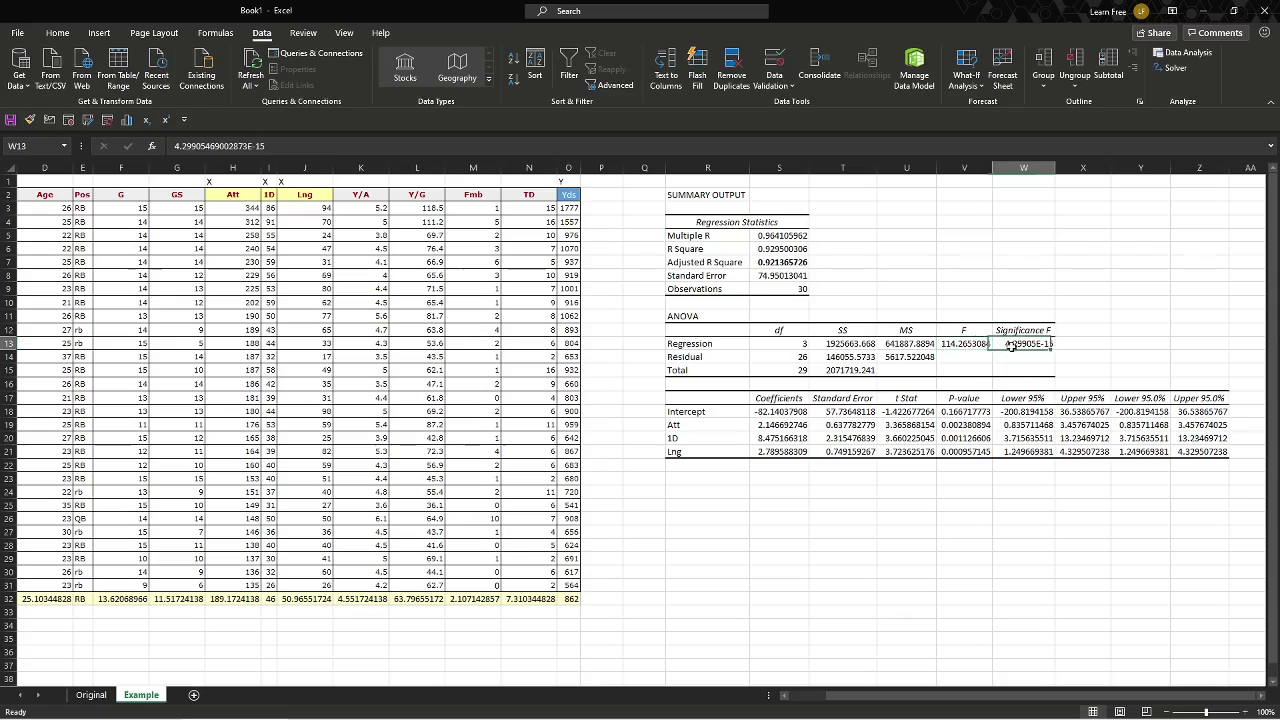
left_click_drag(978, 348, 1000, 345)
key("ctrl+b")
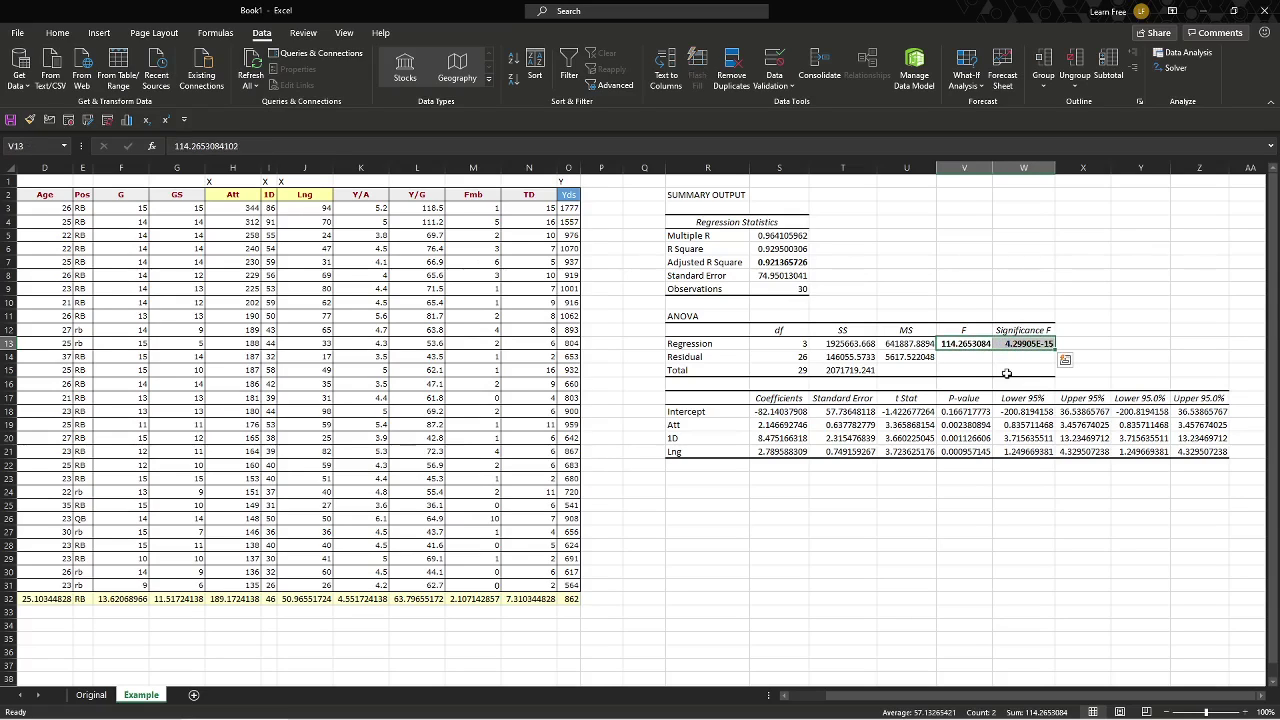
left_click(1008, 366)
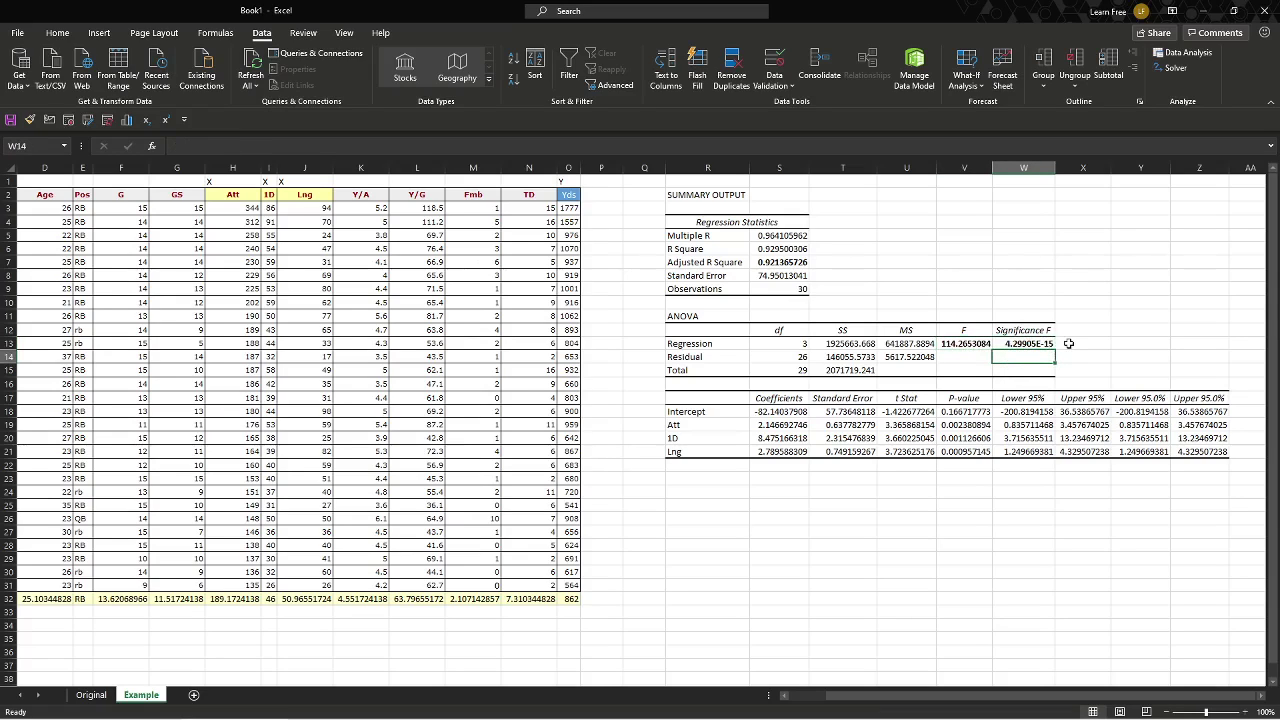
Step: Write 'Good' beside Significance F (X13) and Adjusted R Square (T7)
left_click(1068, 343)
type("Good")
key("Return")
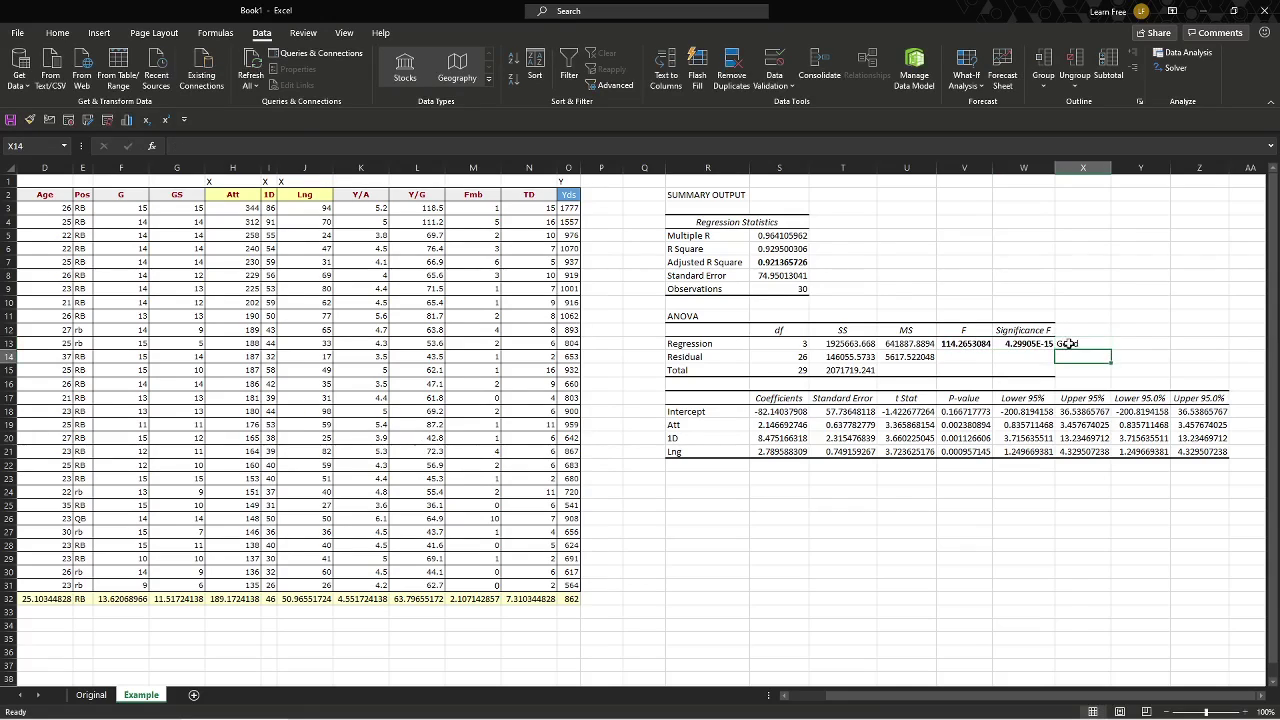
left_click(851, 260)
type("Good")
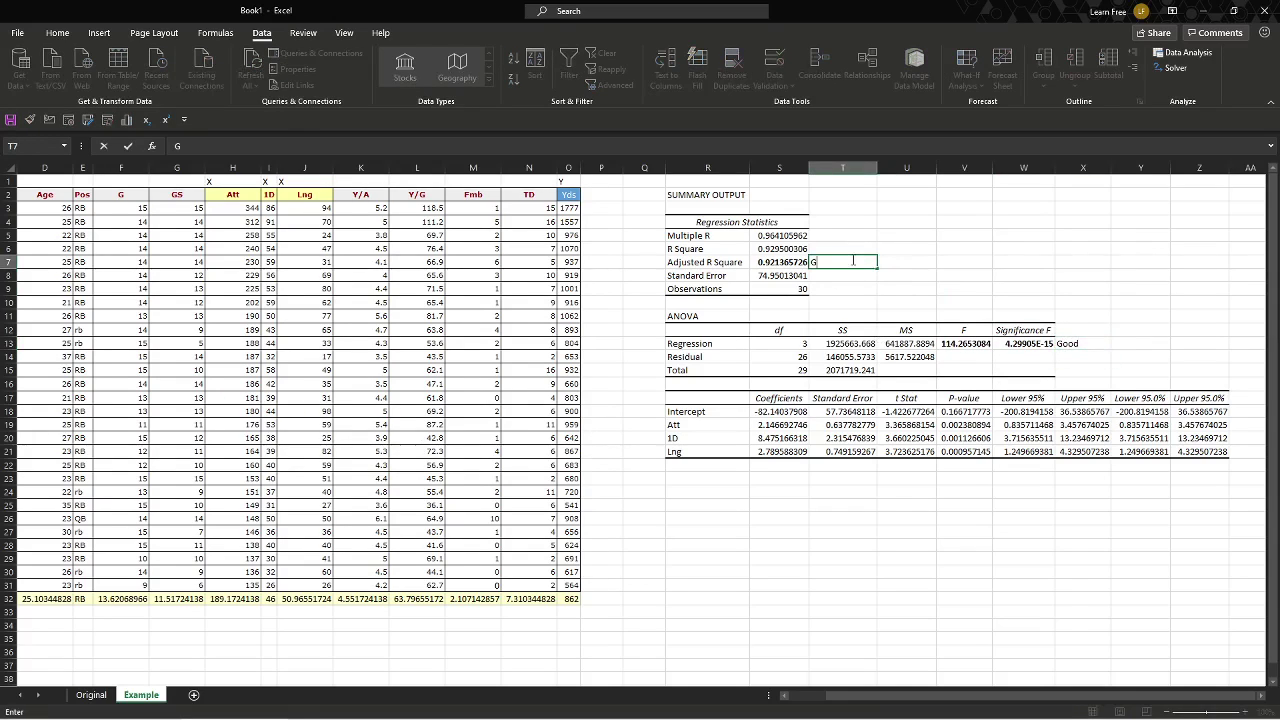
key("Return")
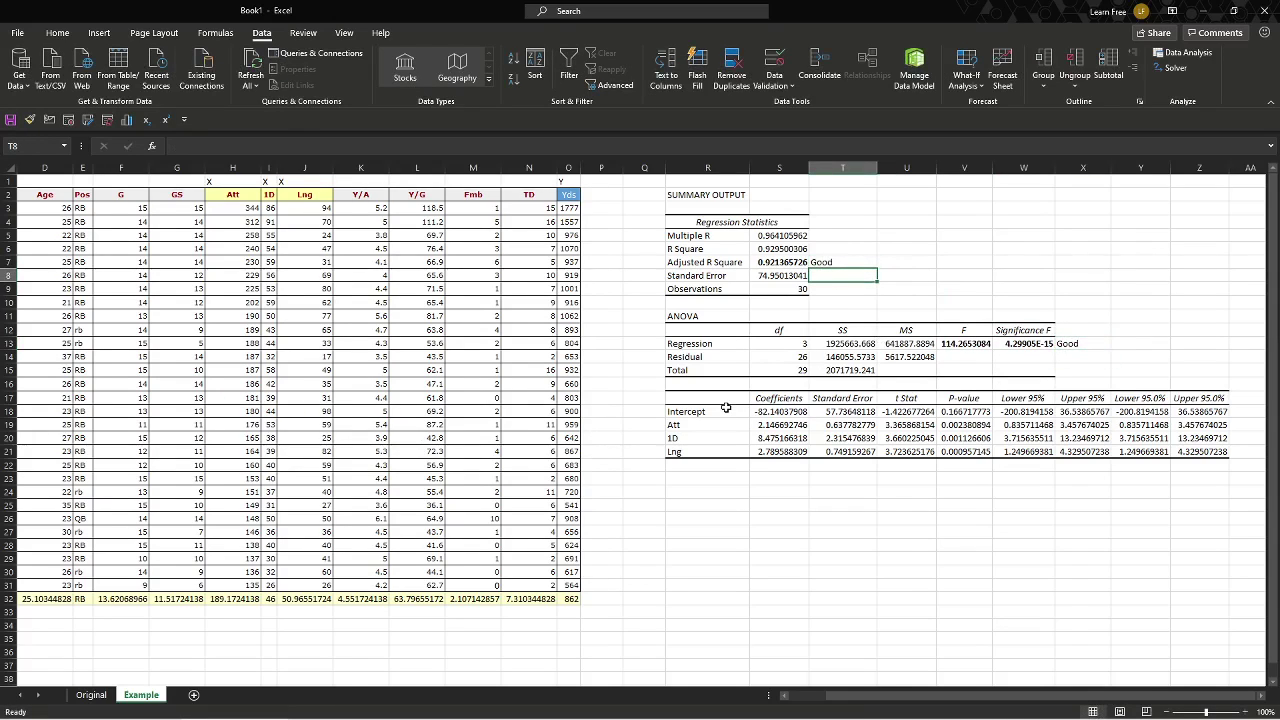
Step: Bold the P-values for Att, 1D and Lng in V19:V21
left_click(972, 405)
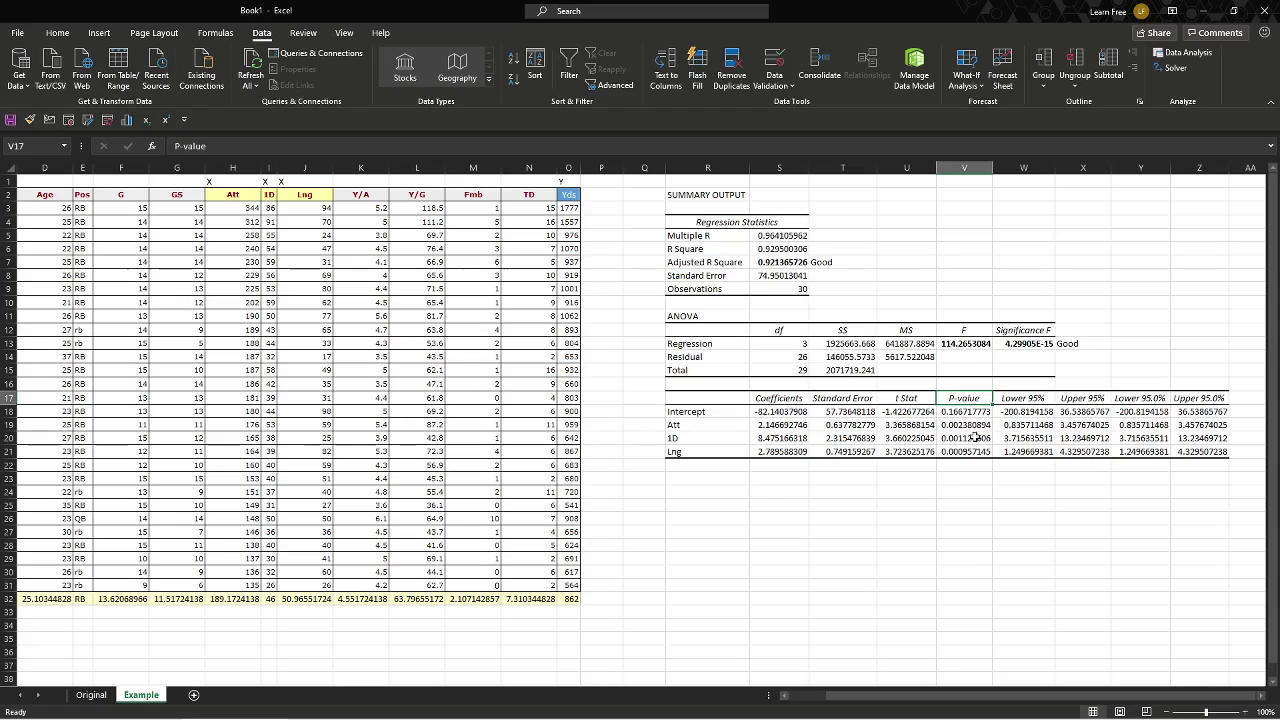
left_click_drag(970, 425, 970, 452)
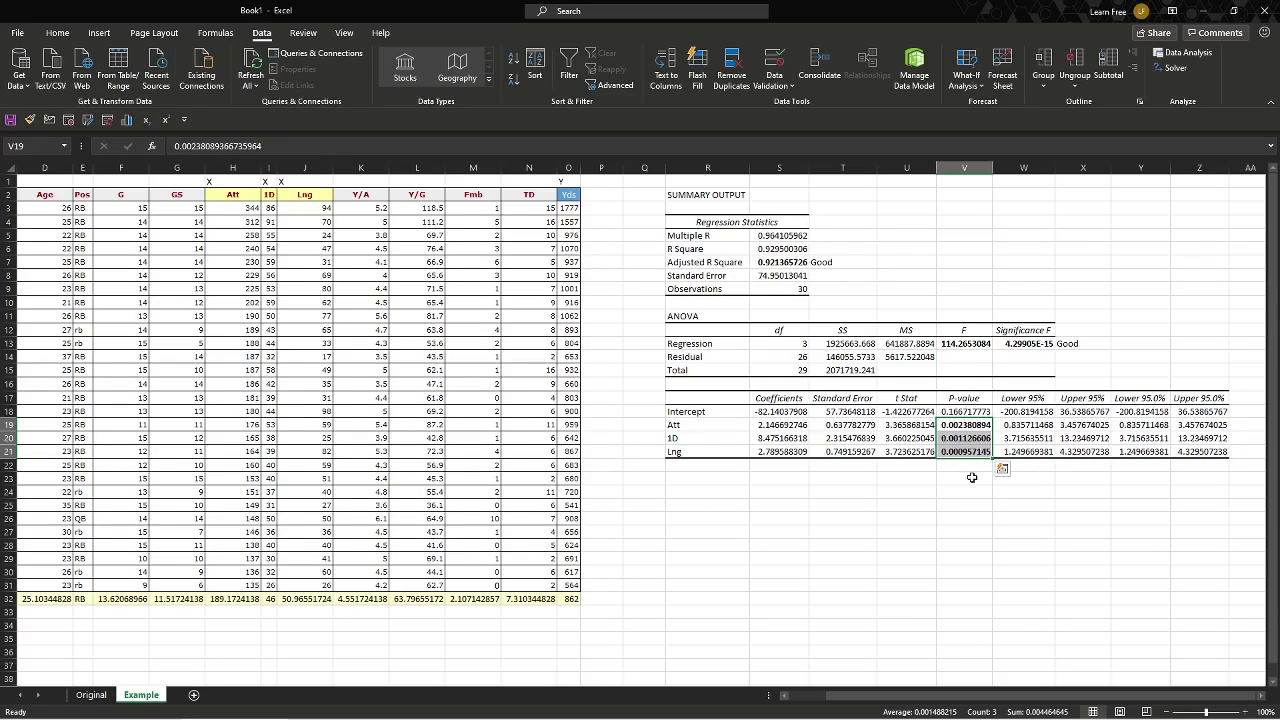
left_click(971, 478)
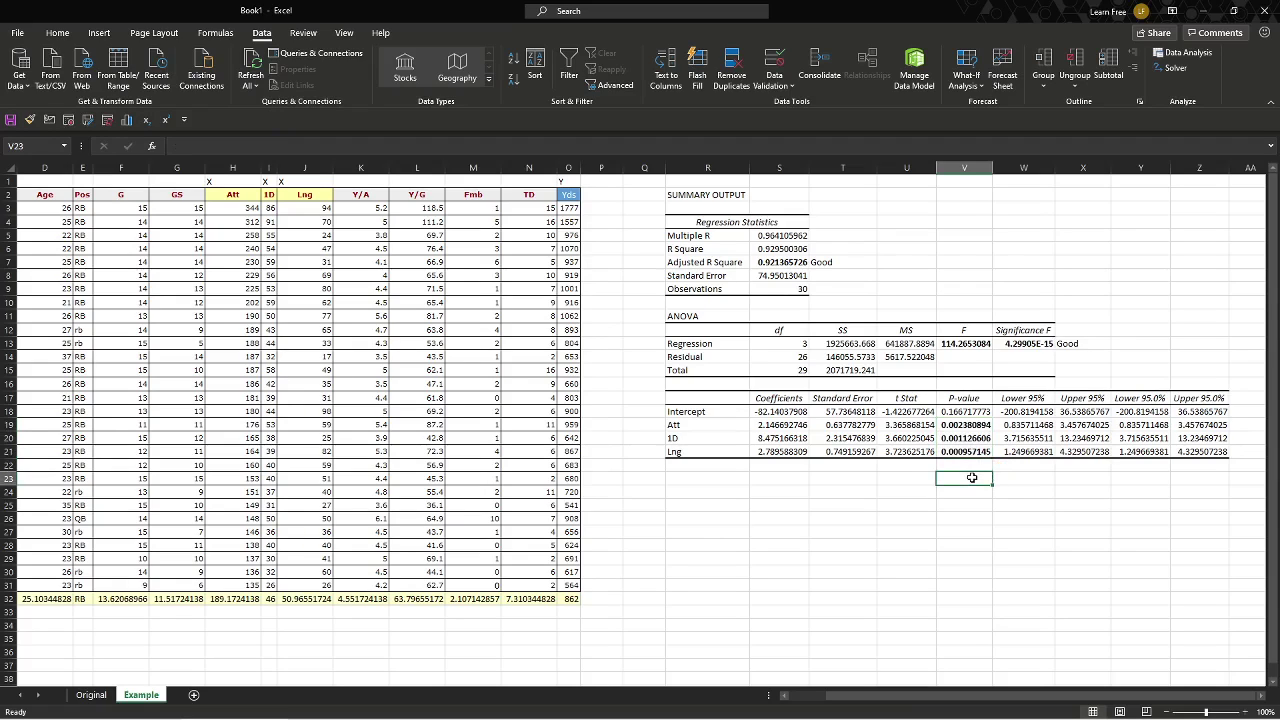
left_click(948, 411)
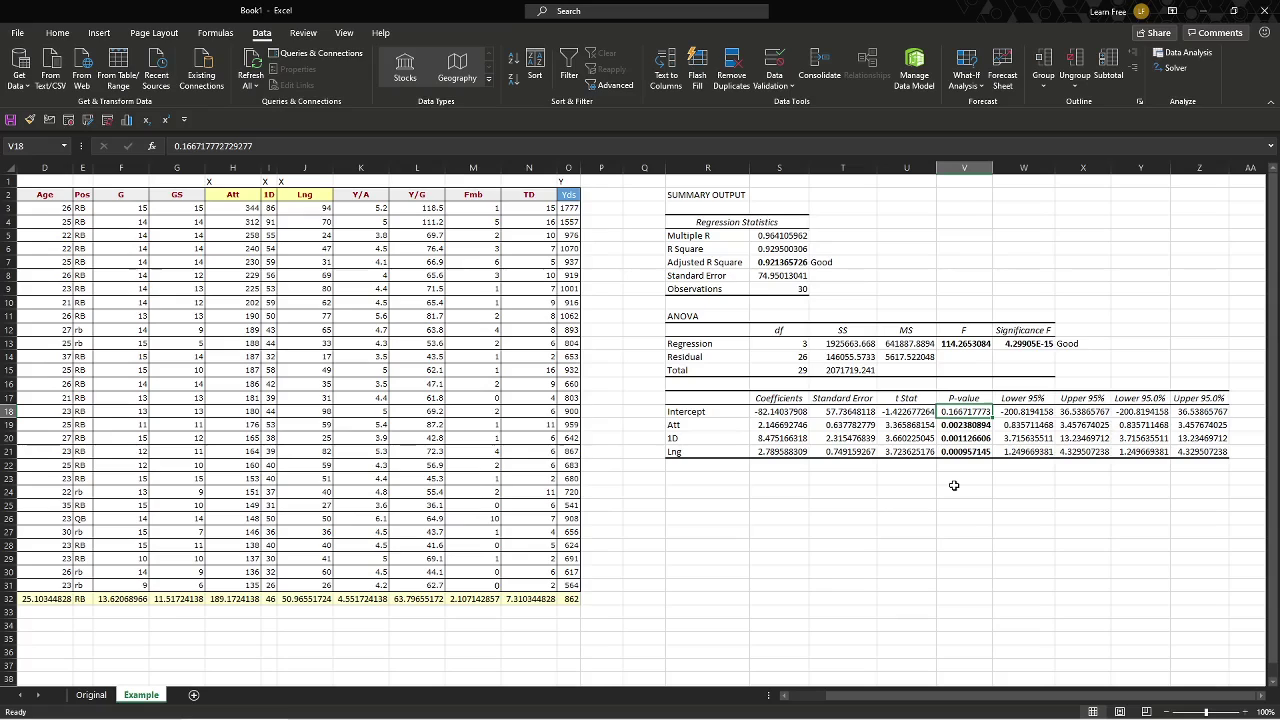
left_click(705, 493)
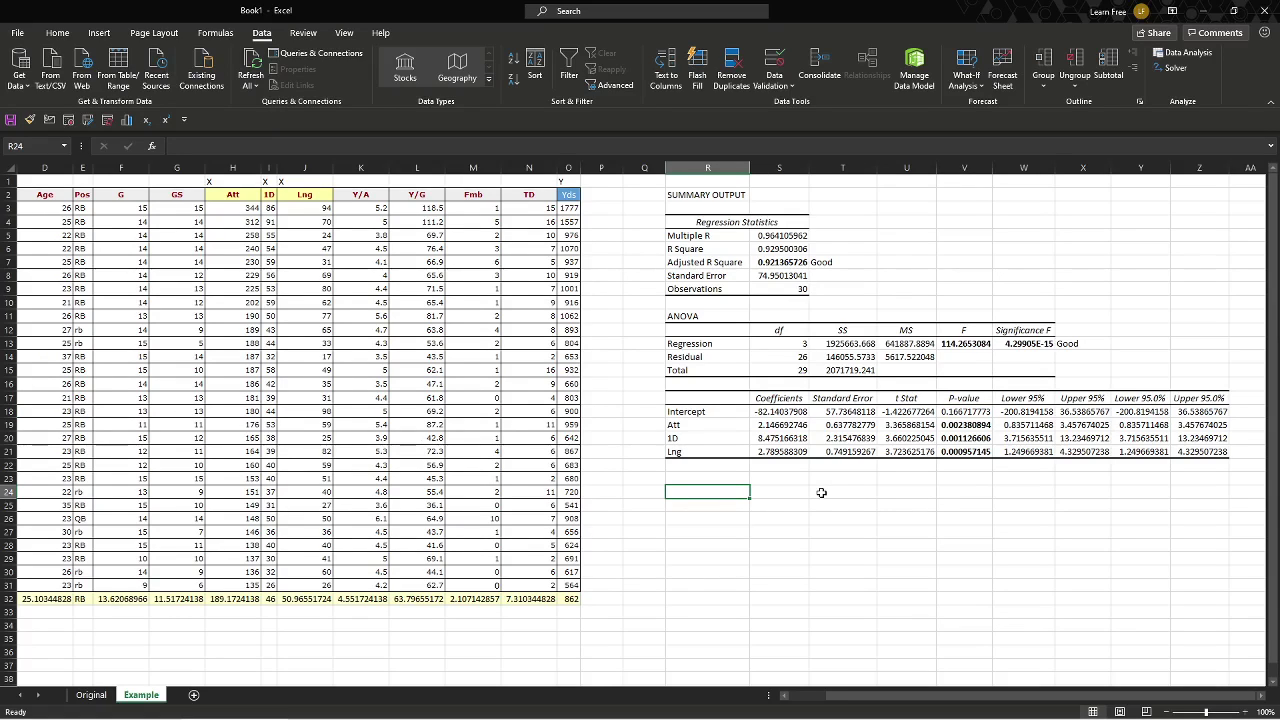
Step: Start R24's formula with the intercept plus the Att term: =S18+(S19*S24)
type("=")
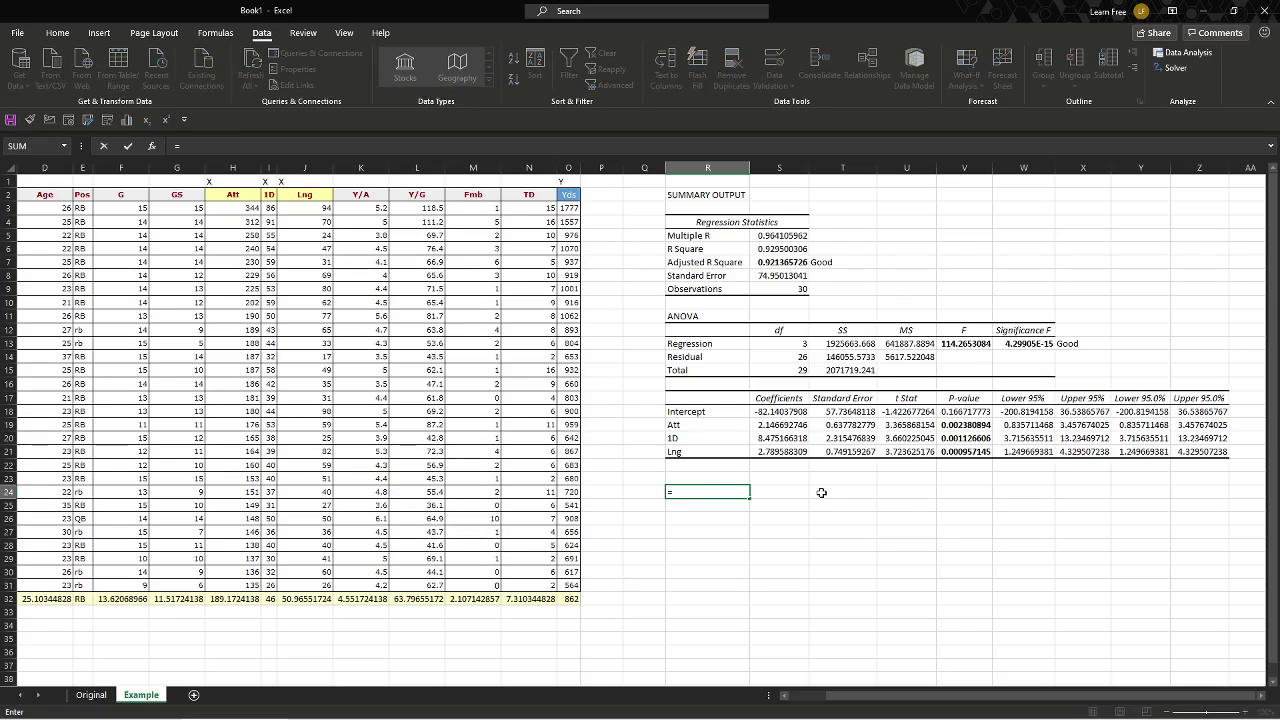
key("Right")
key("Up")
key("Up")
key("Up")
key("Up")
key("Up")
key("Up")
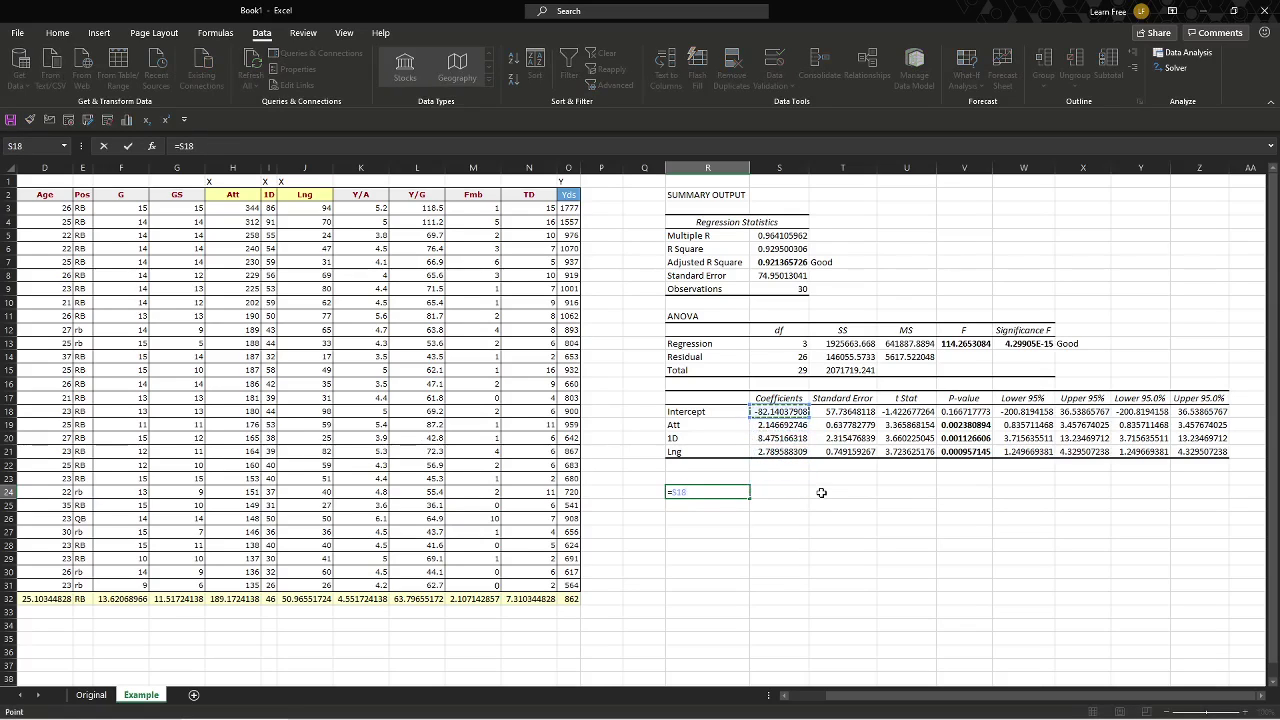
type("+(")
key("Right")
key("Up")
key("Up")
key("Up")
key("Up")
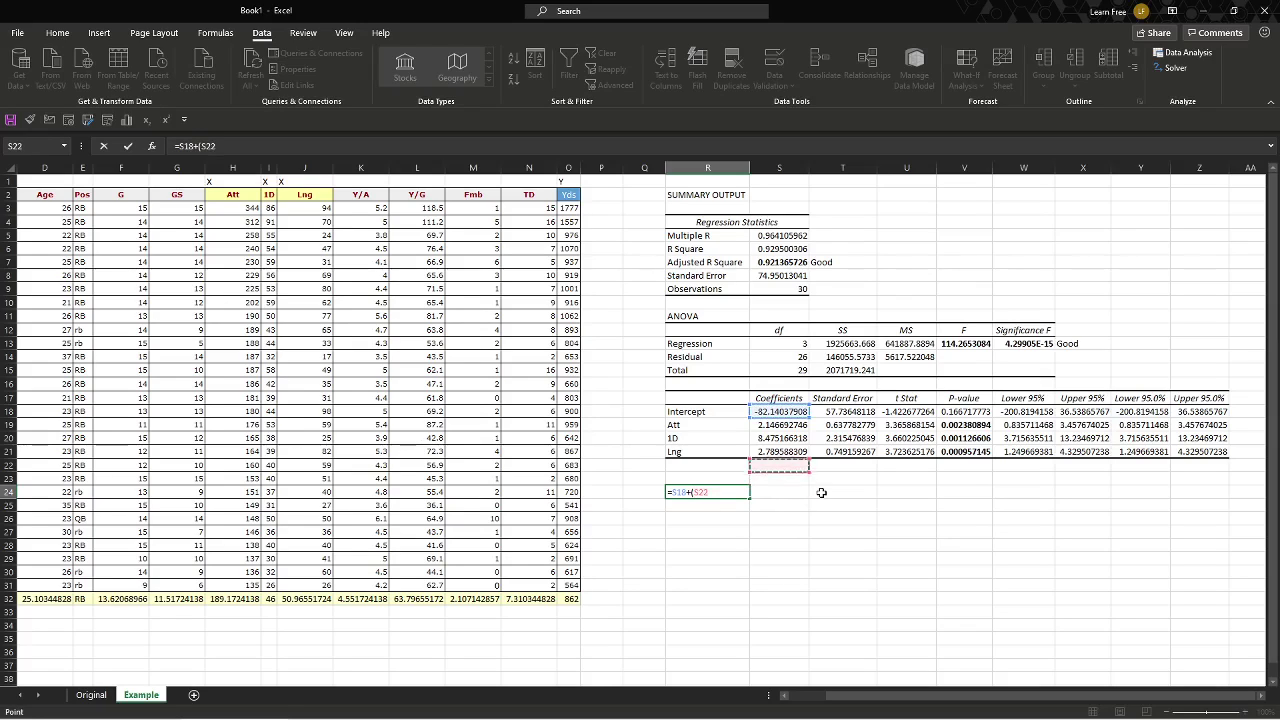
key("Up")
type("*")
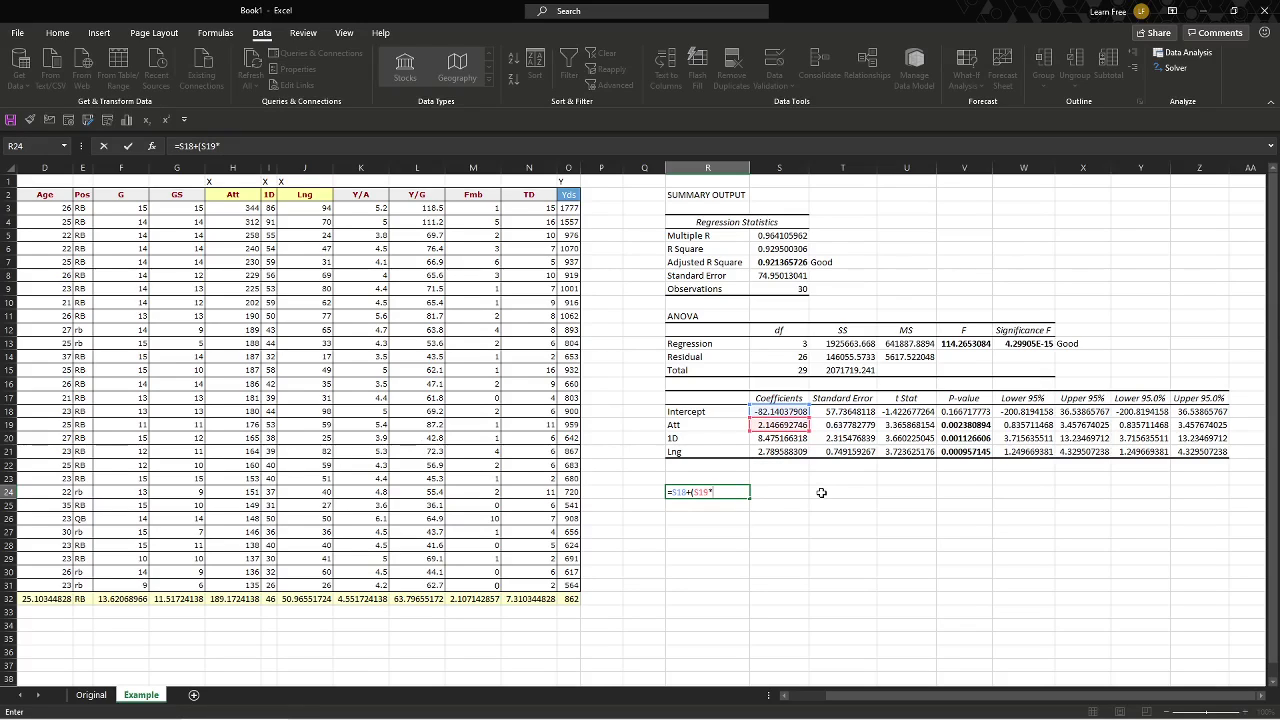
key("Right")
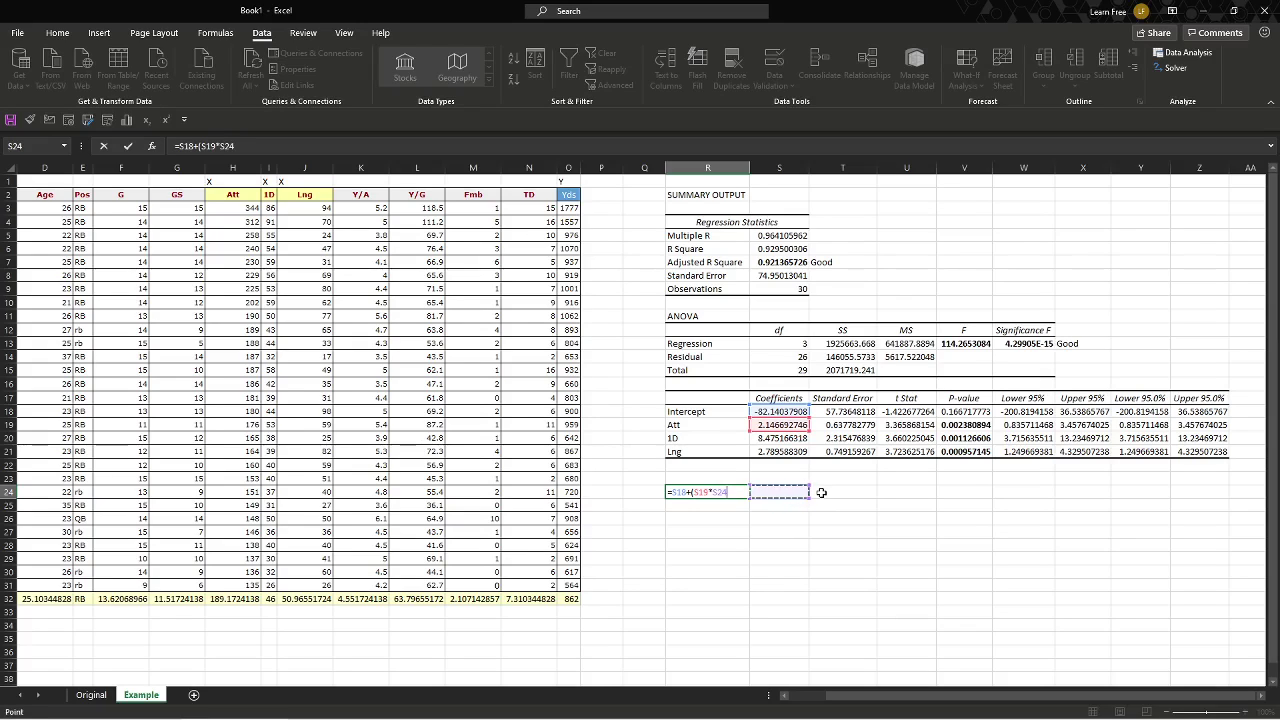
type(")+")
Step: Append the 1D term (S20*S25) to the formula and fix its opening bracket
key("Right")
key("Up")
key("Up")
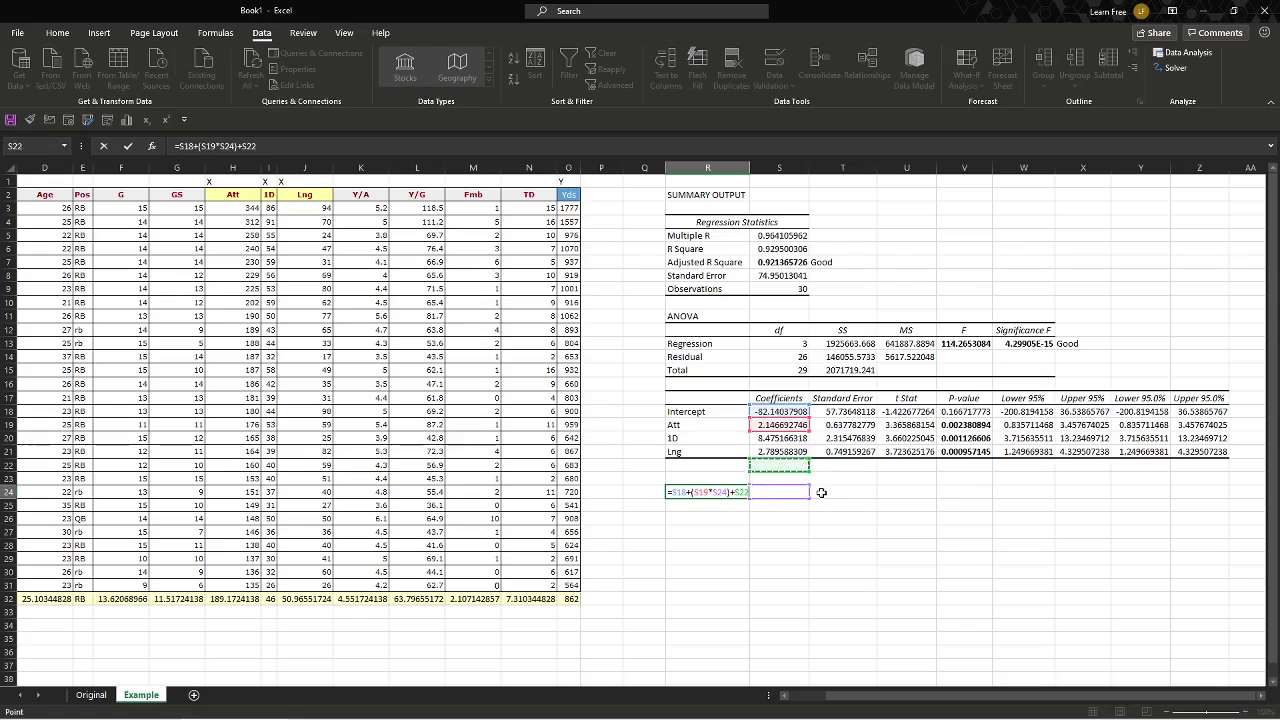
key("Up")
key("Up")
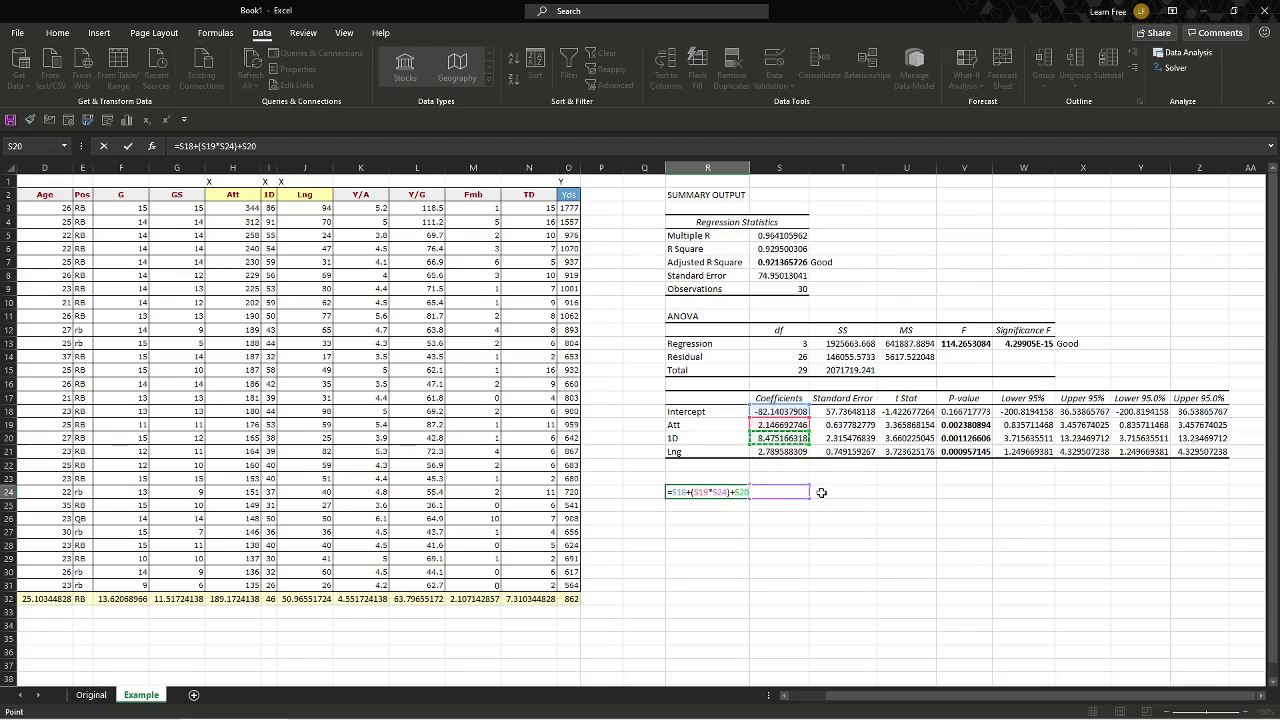
type("*")
key("Right")
key("Down")
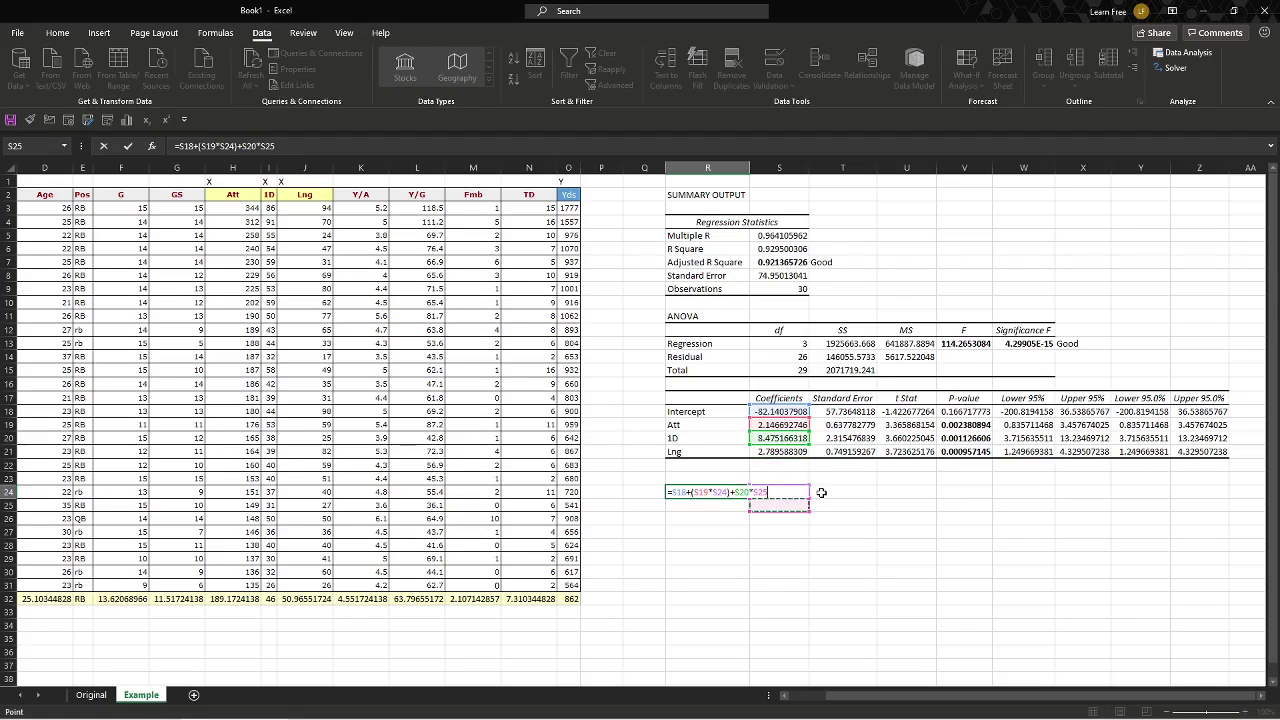
type(")")
left_click(738, 493)
type("(")
key("End")
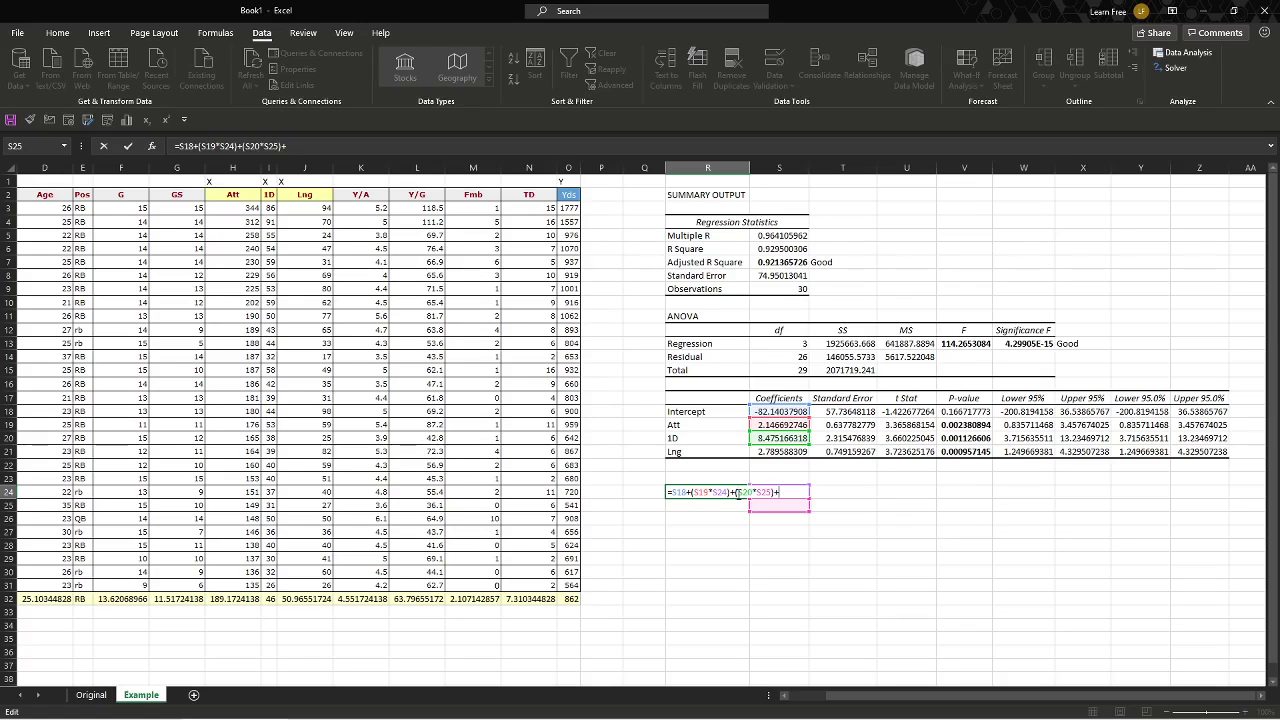
Step: Add the Lng term (S21*S26) and enter the formula, giving -82.14037908
left_click(791, 455)
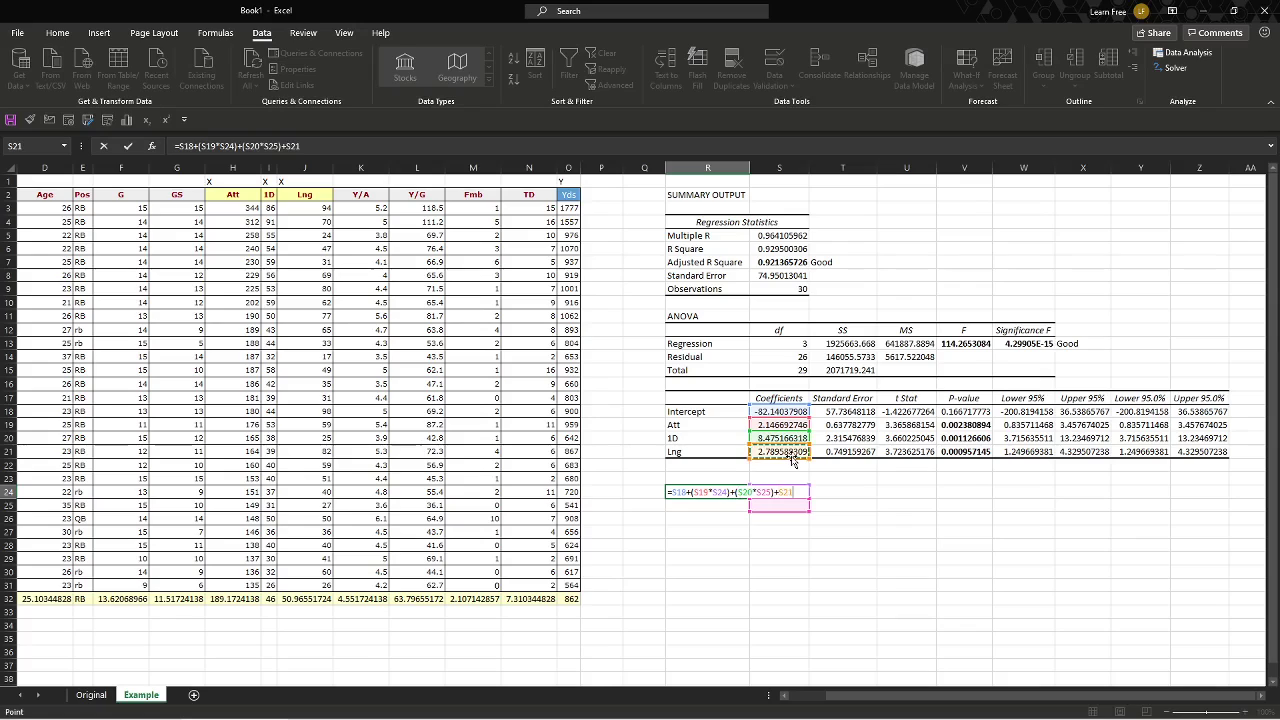
type("*")
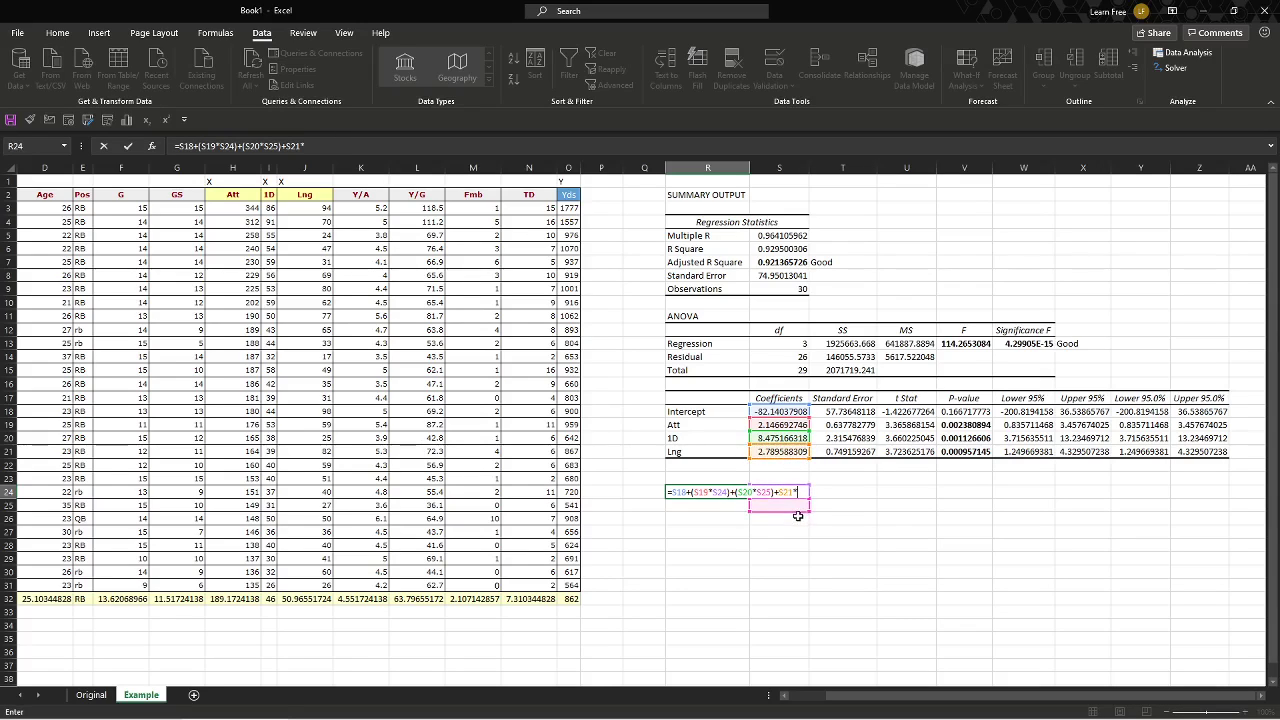
left_click(797, 517)
type(")")
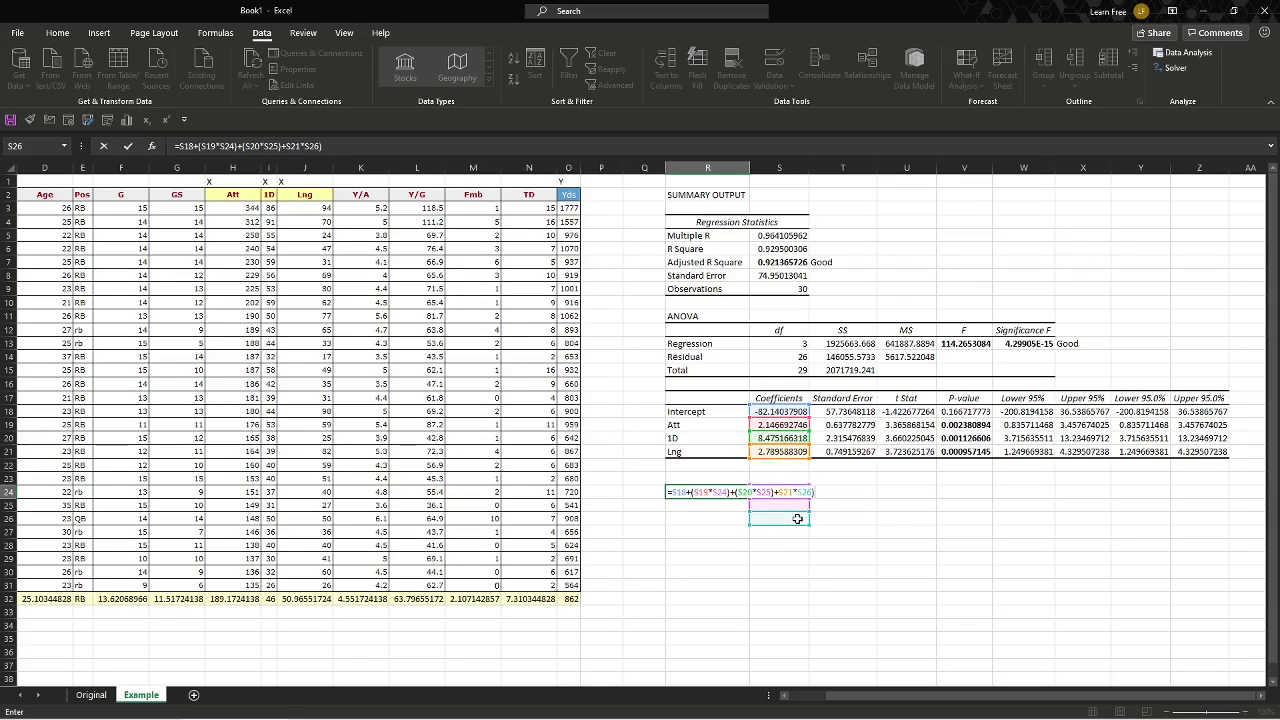
left_click(777, 492)
type("(")
key("Return")
key("Up")
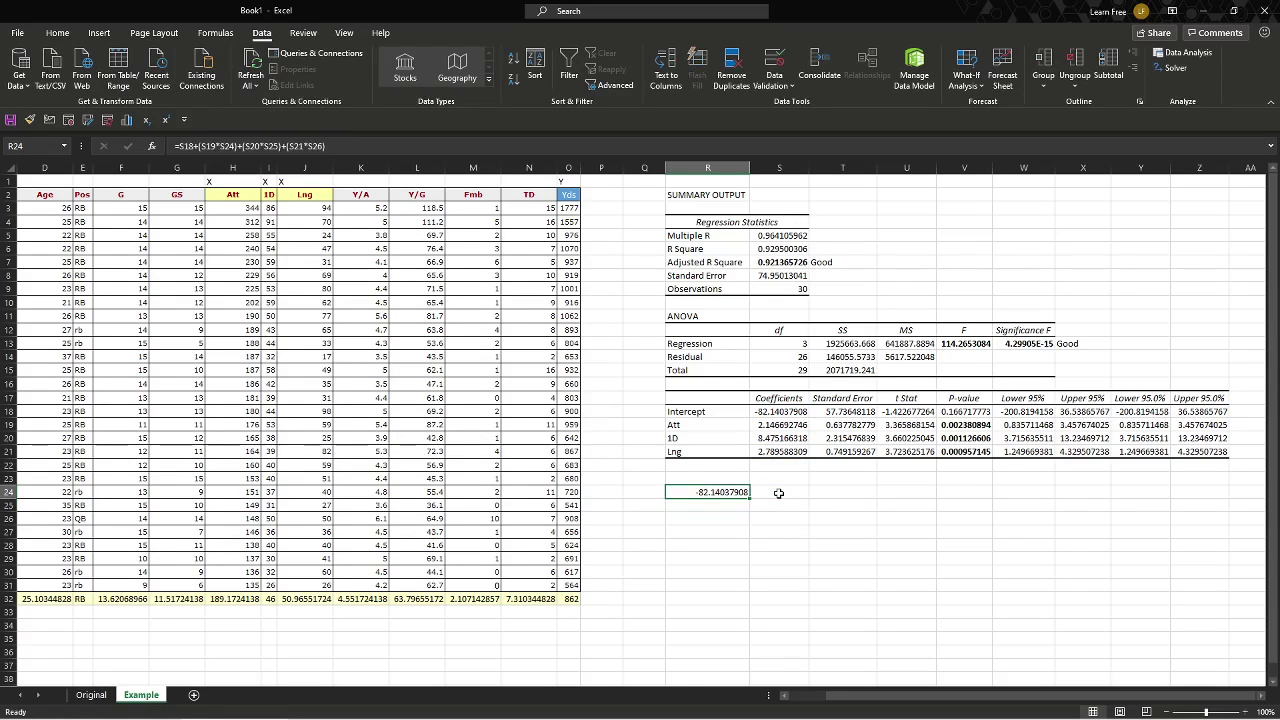
Step: Add the headings 'Output' in R23 and 'Inputs' in S23
key("Up")
type("Outpu")
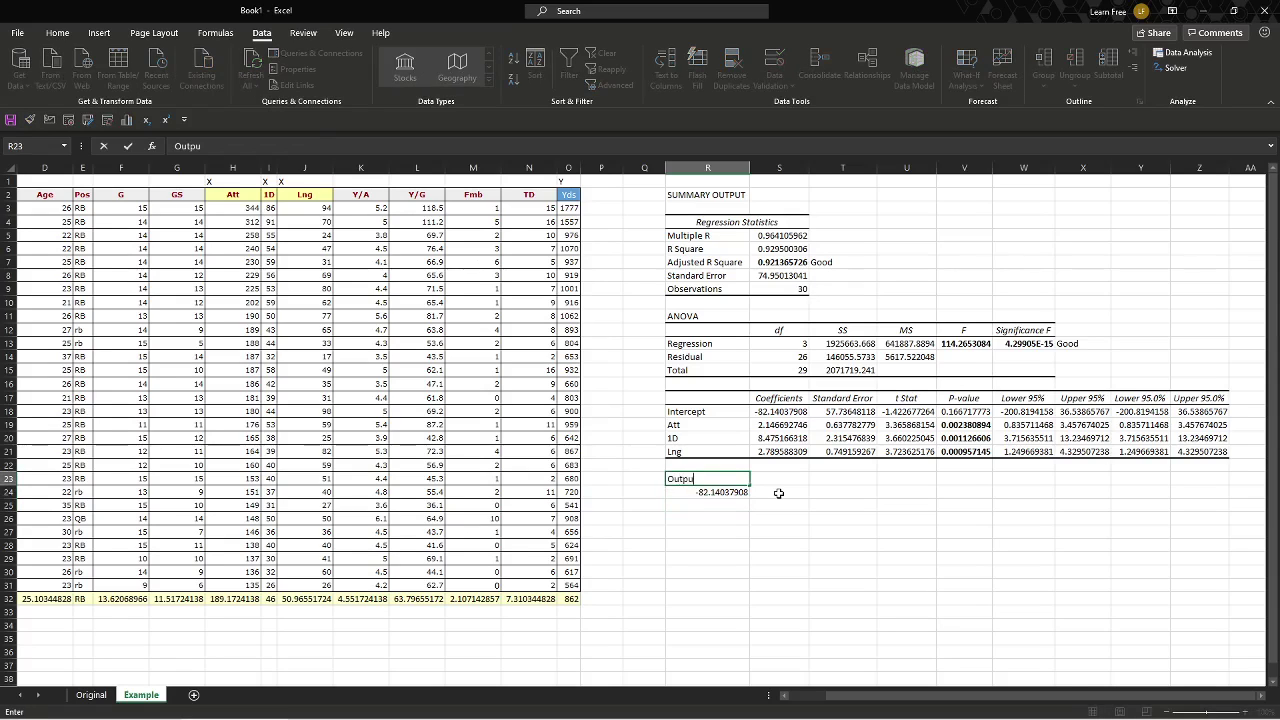
type("t")
key("Tab")
type("I")
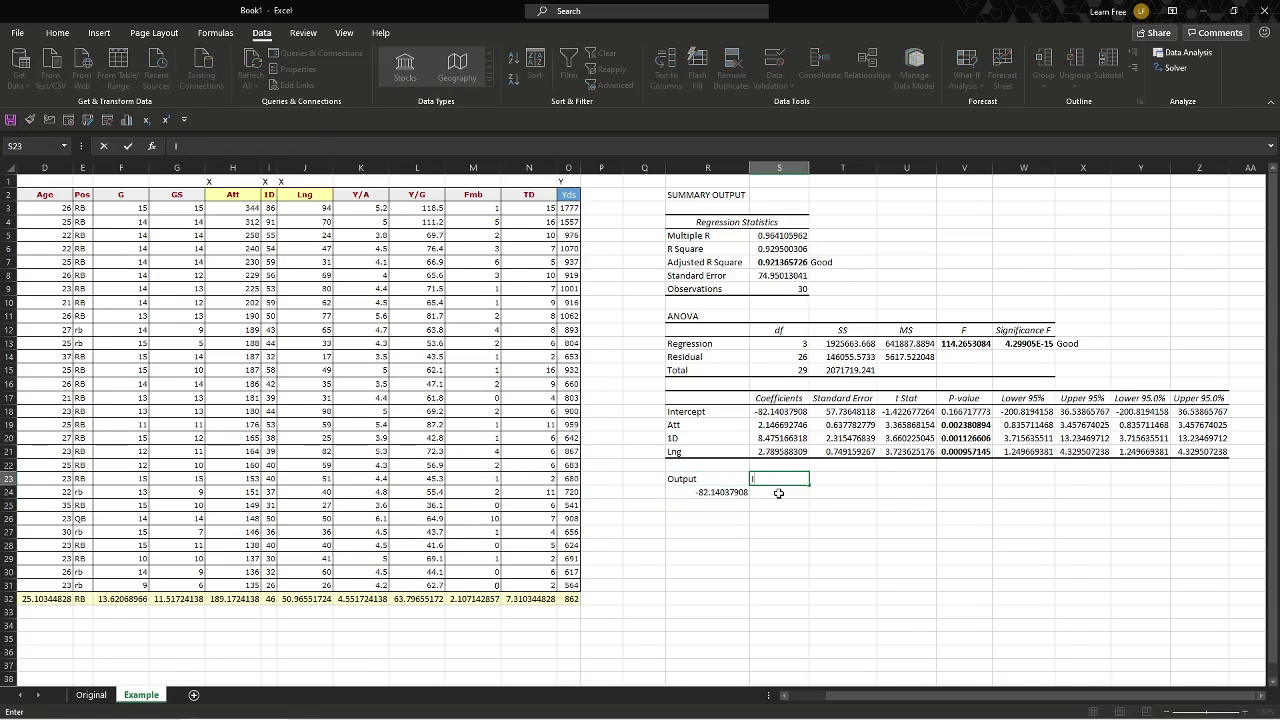
type("nputs")
key("Return")
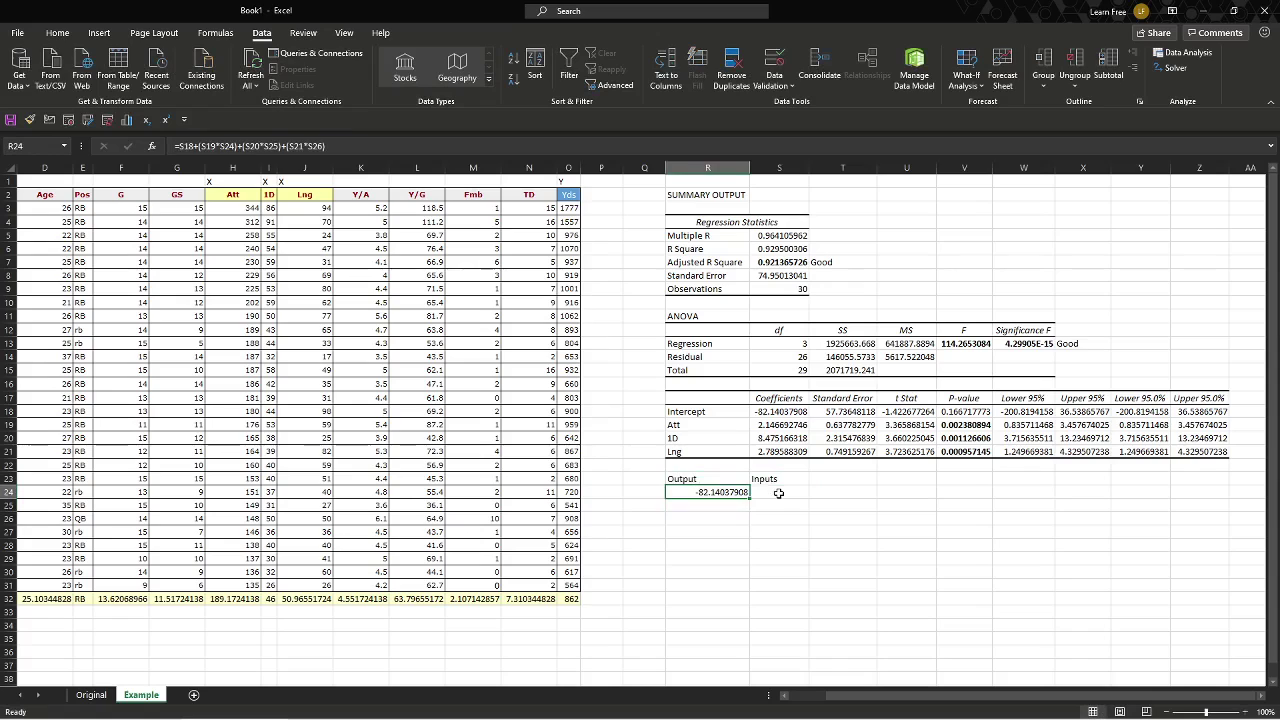
Step: Label the inputs Attempts, 1D and Lng in T24:T26
left_click(779, 492)
double_click(780, 492)
double_click(720, 492)
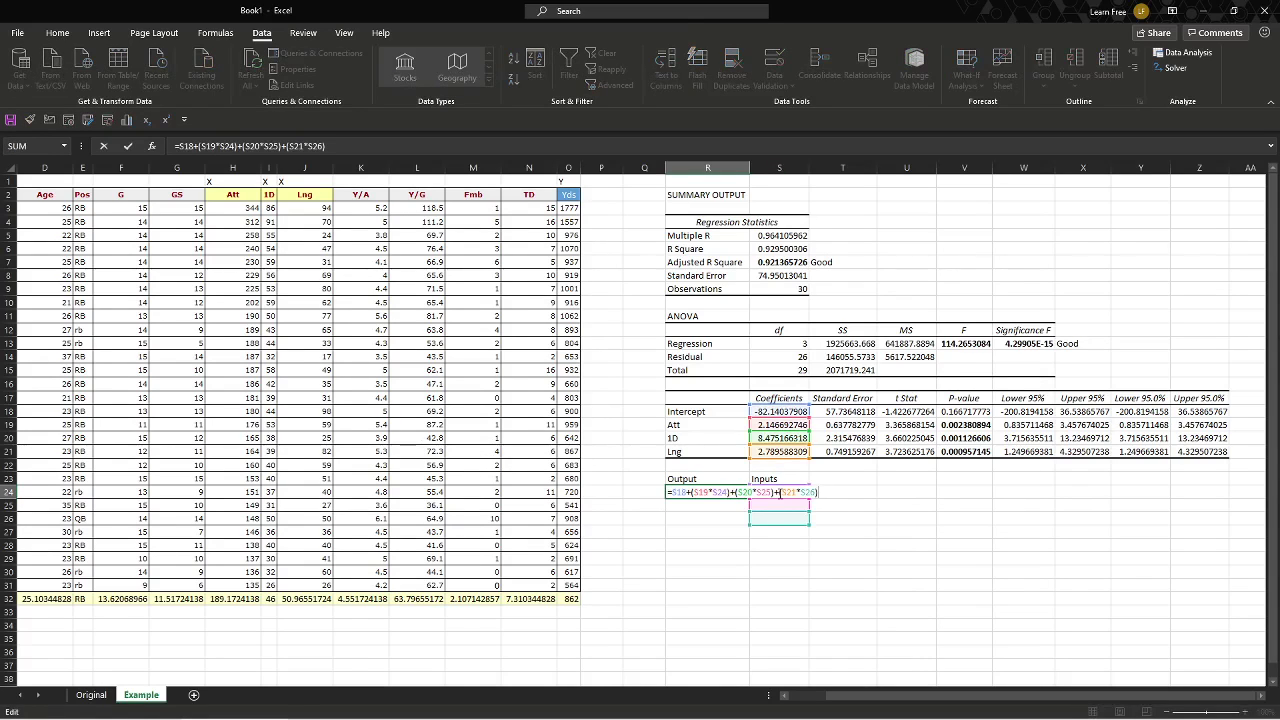
key("Tab")
key("Tab")
type("At")
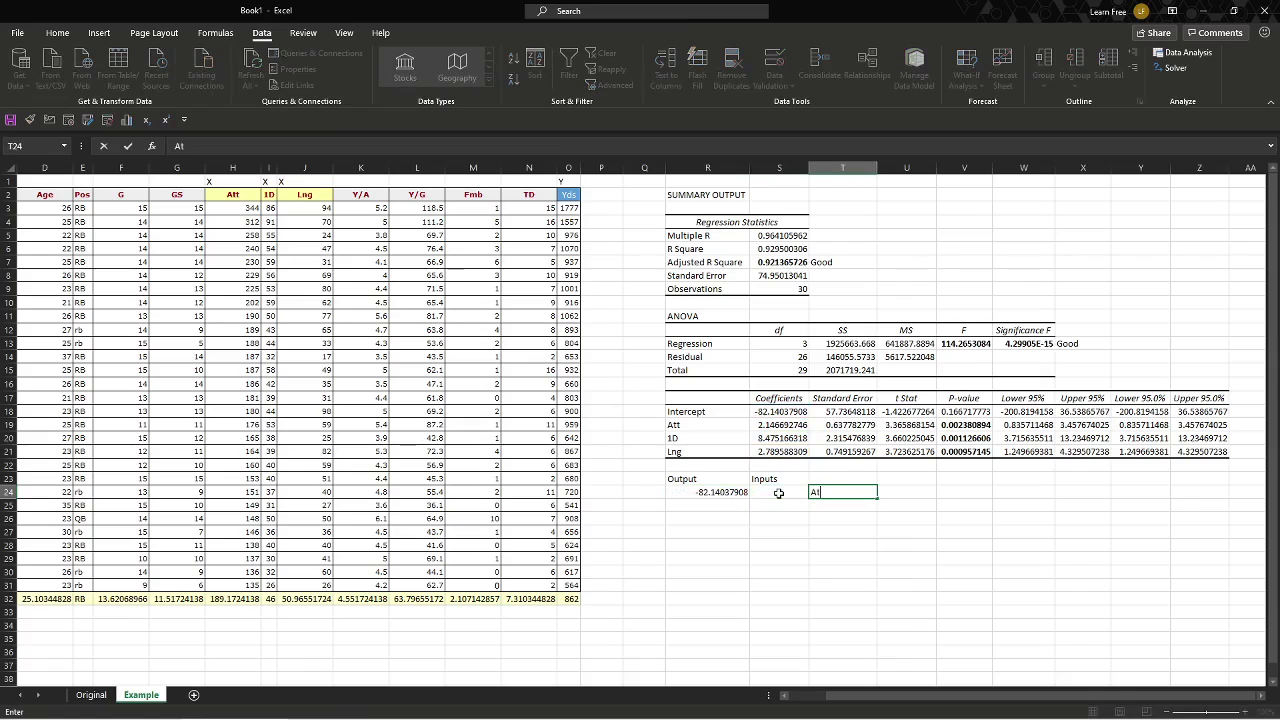
type("tempts")
key("Return")
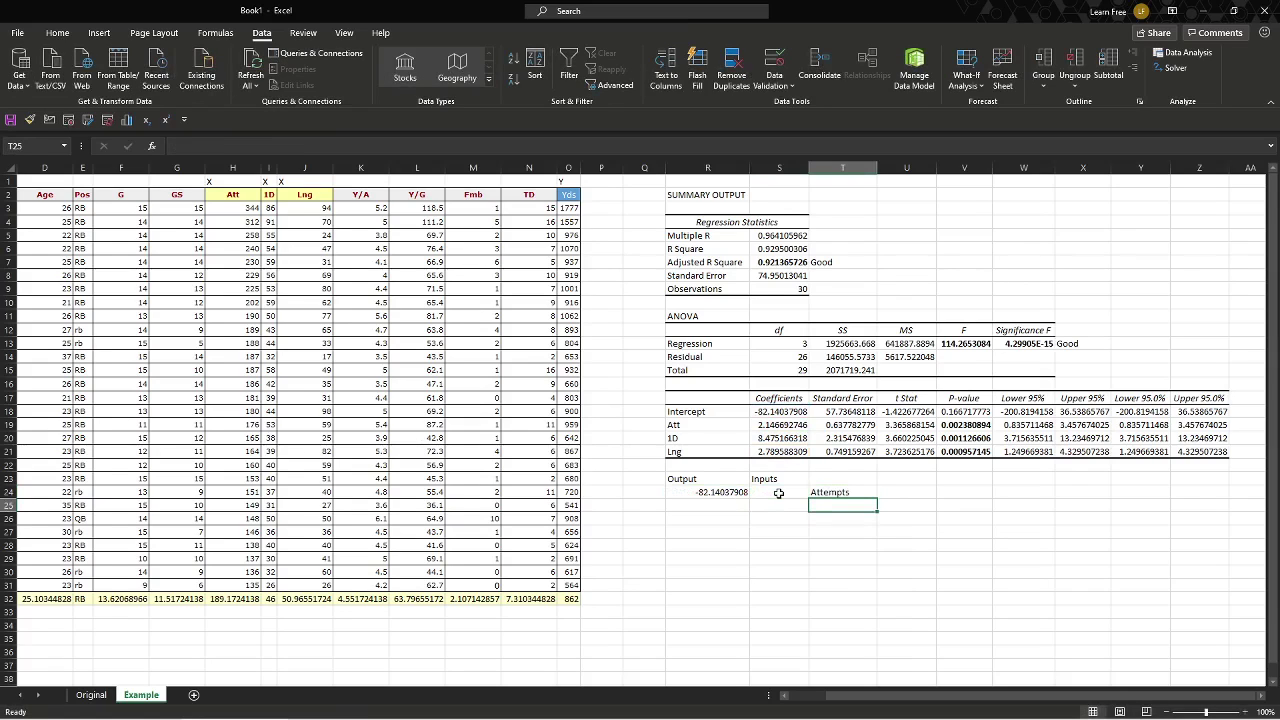
type("1D")
key("Return")
type("In")
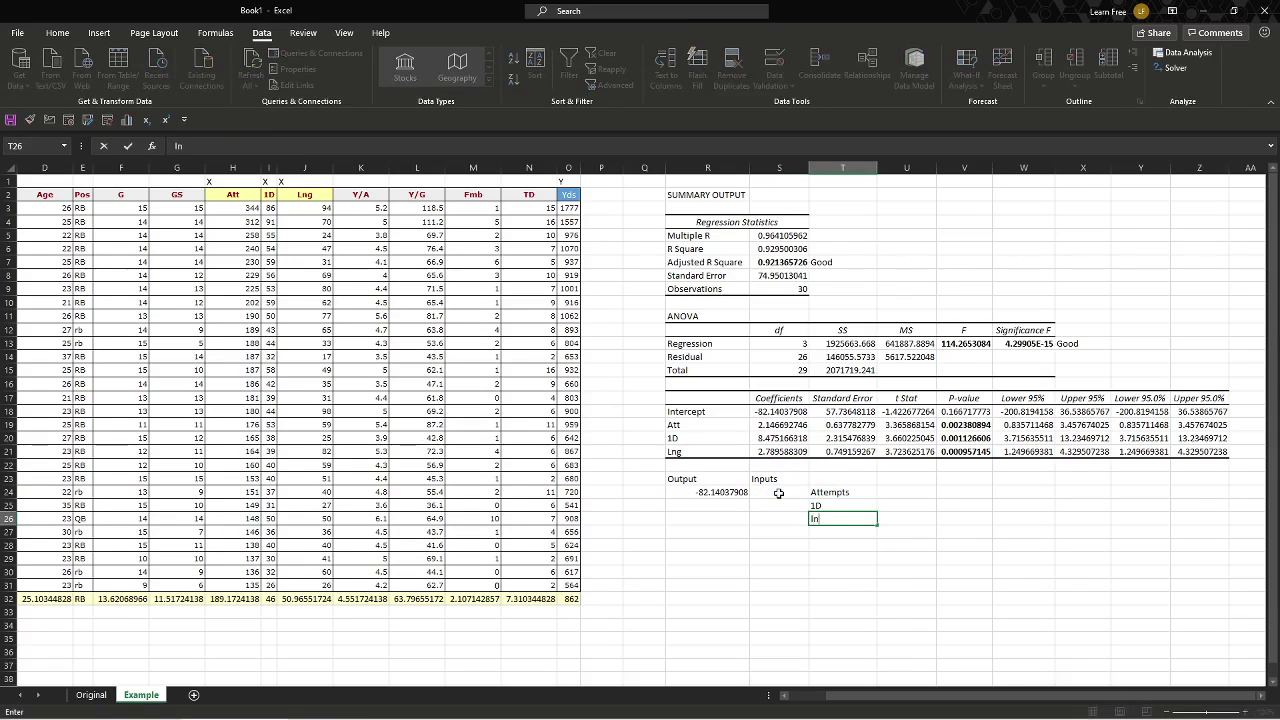
type("g")
key("ctrl+Return")
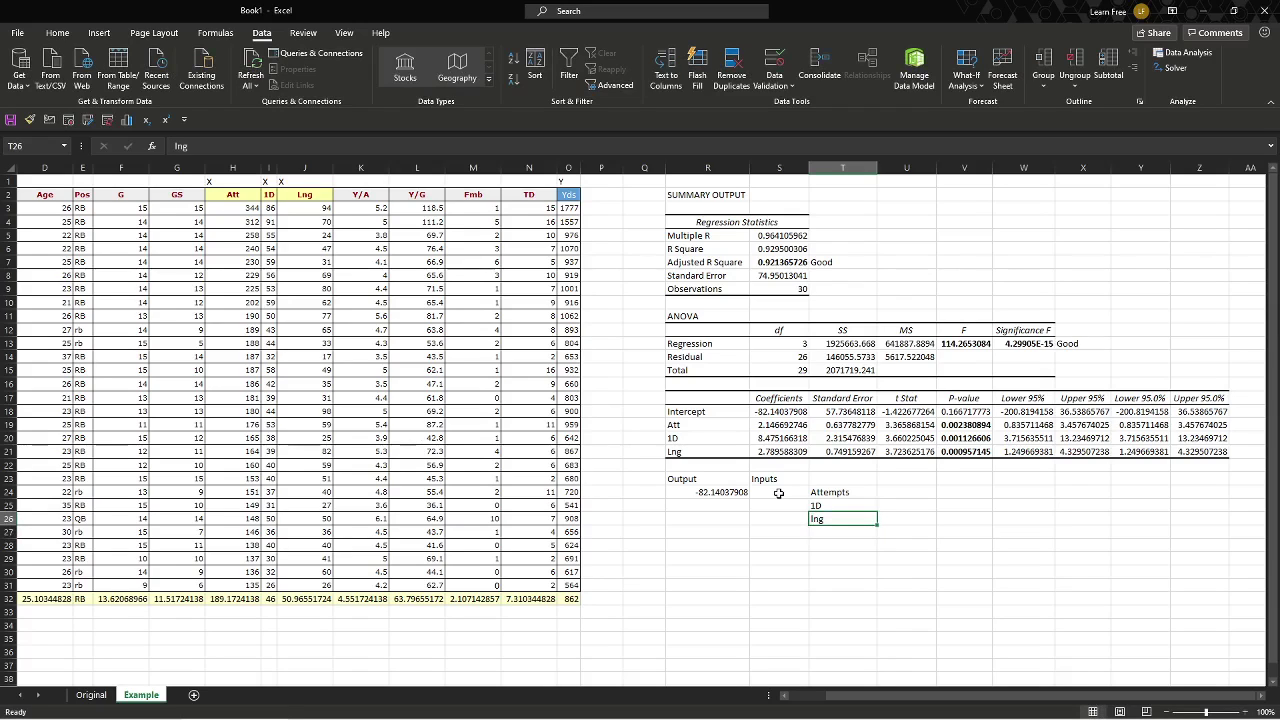
type("Lng")
key("ctrl+Return")
Step: Select the first input value cell, then the data table's Average row
key("Up")
key("Left")
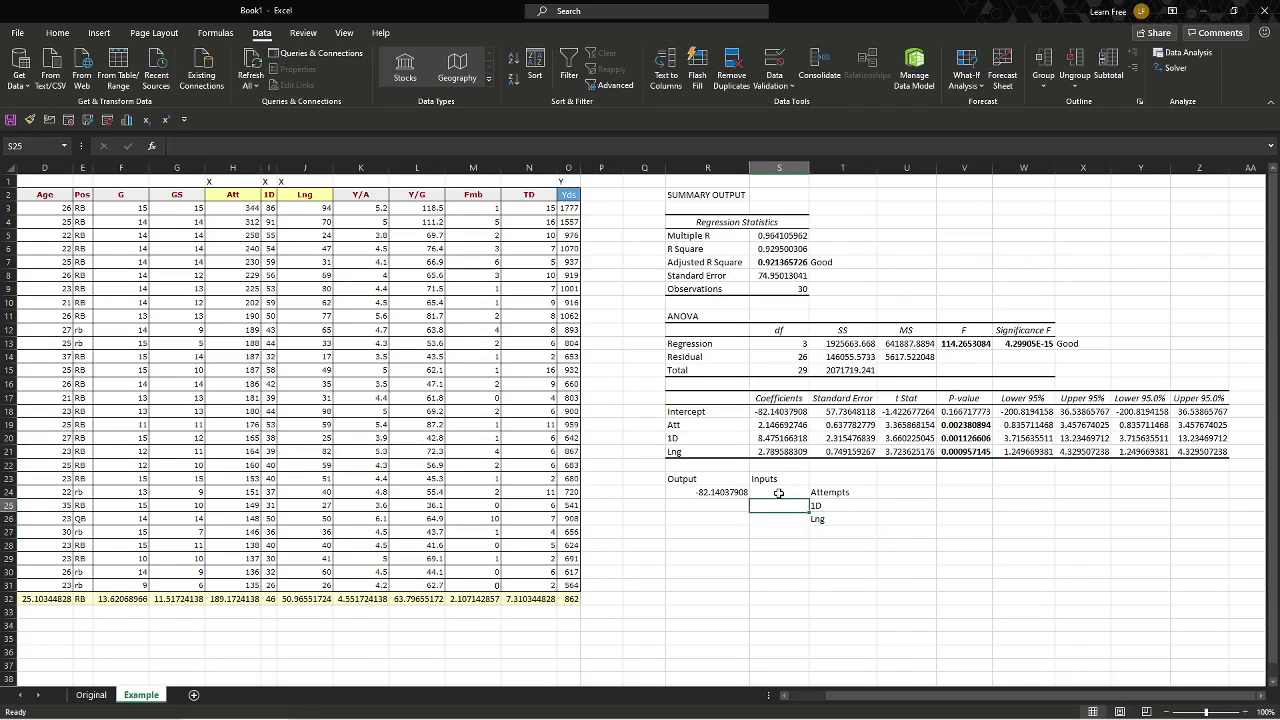
left_click(778, 493)
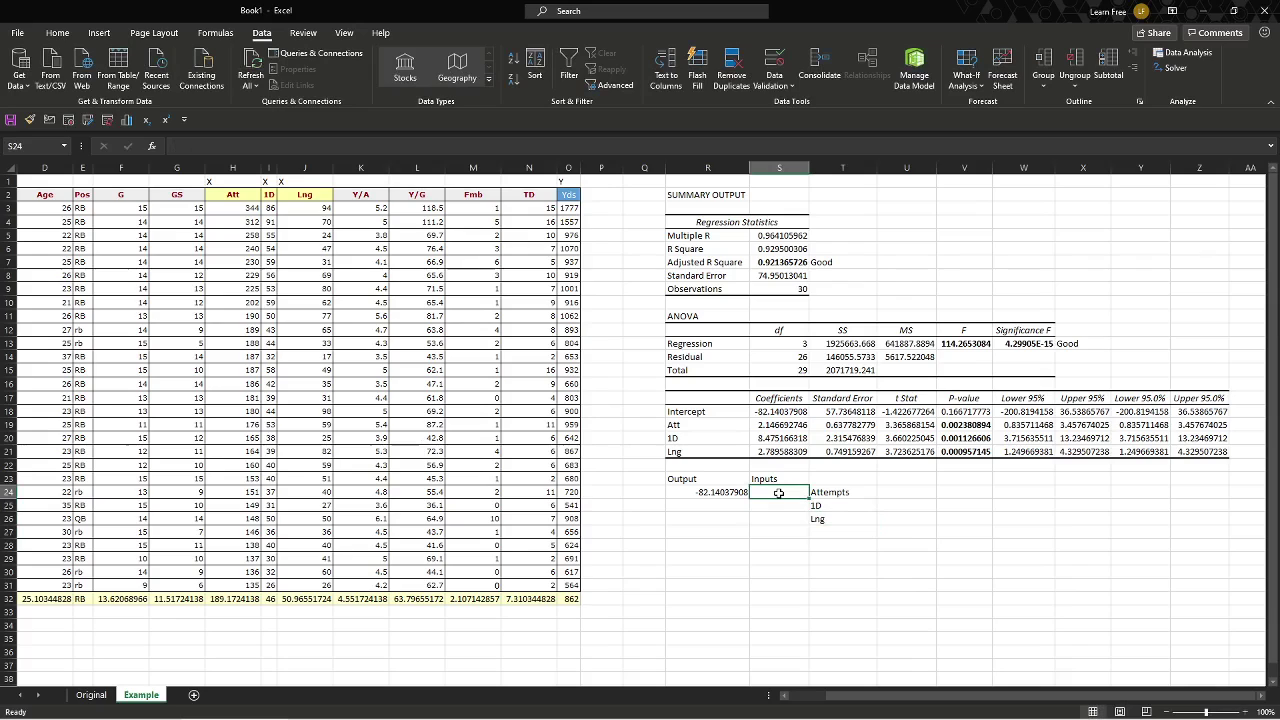
left_click(575, 599)
key("shift+space")
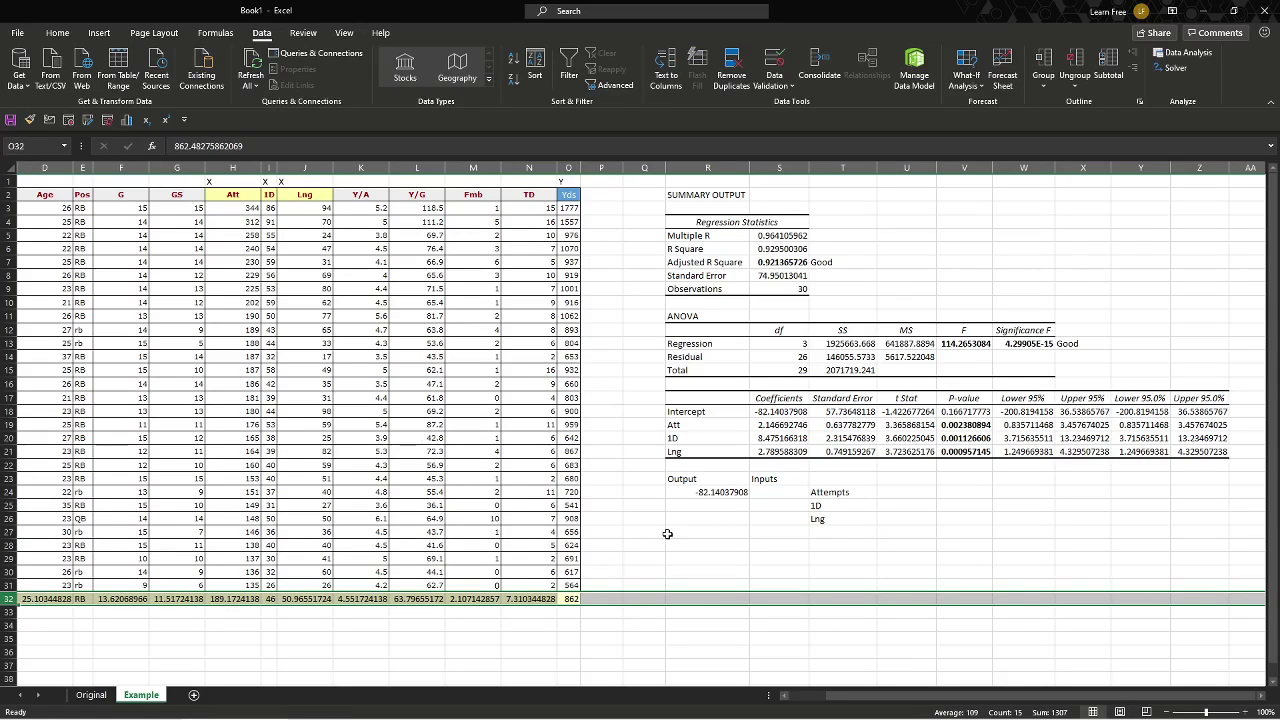
Step: Enter 190, 46 and 51 as the Attempts, 1D and Lng inputs in S24:S26
scroll(447, 524, "left", 1)
scroll(447, 524, "left", 2)
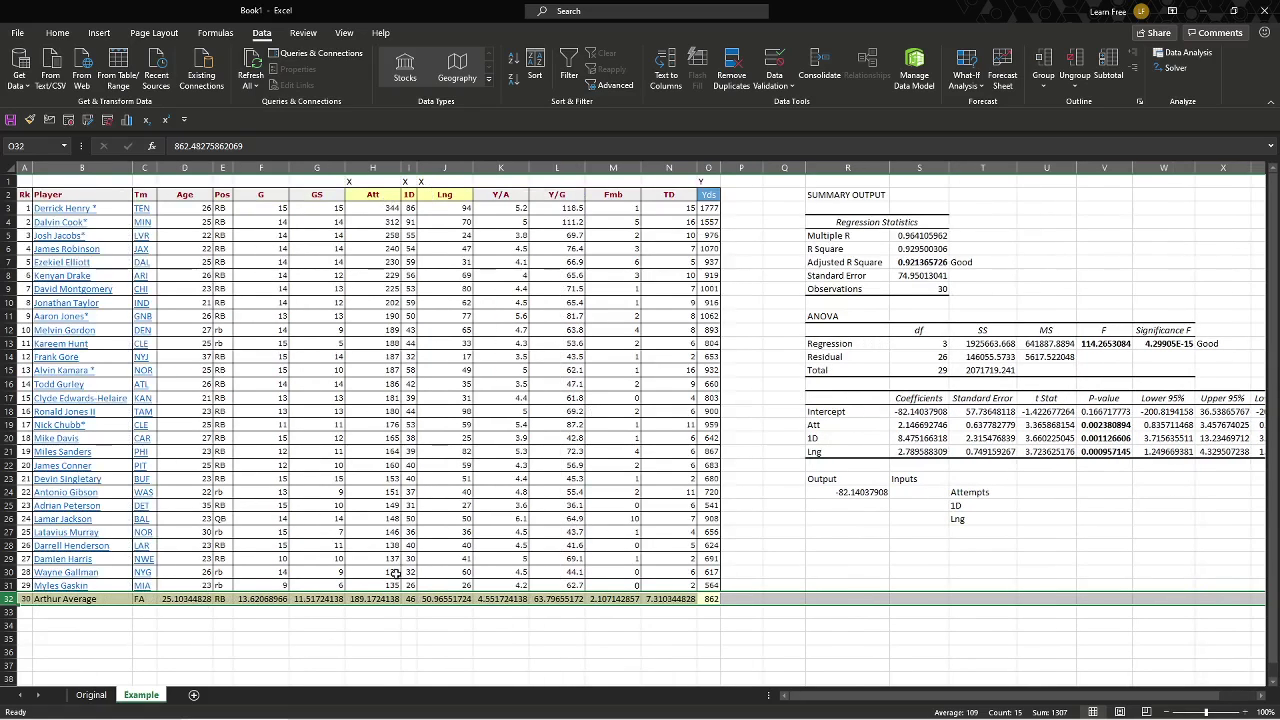
left_click(370, 597)
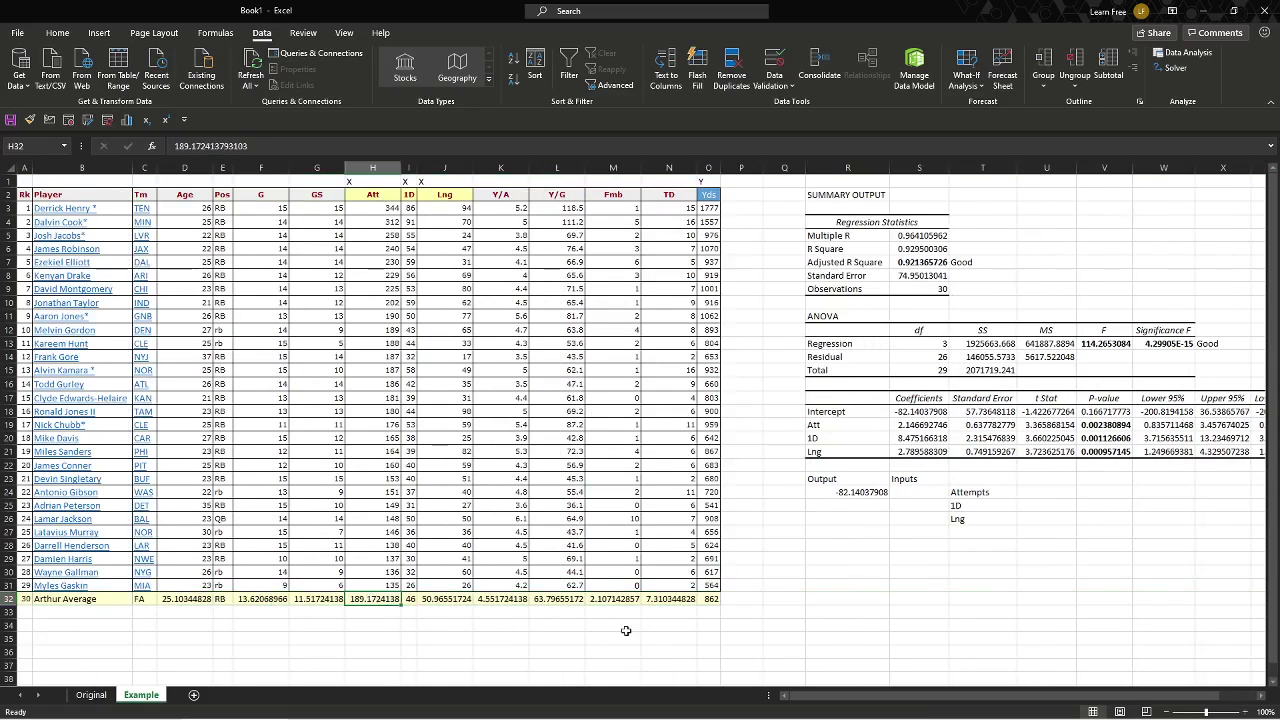
left_click(907, 497)
type("190")
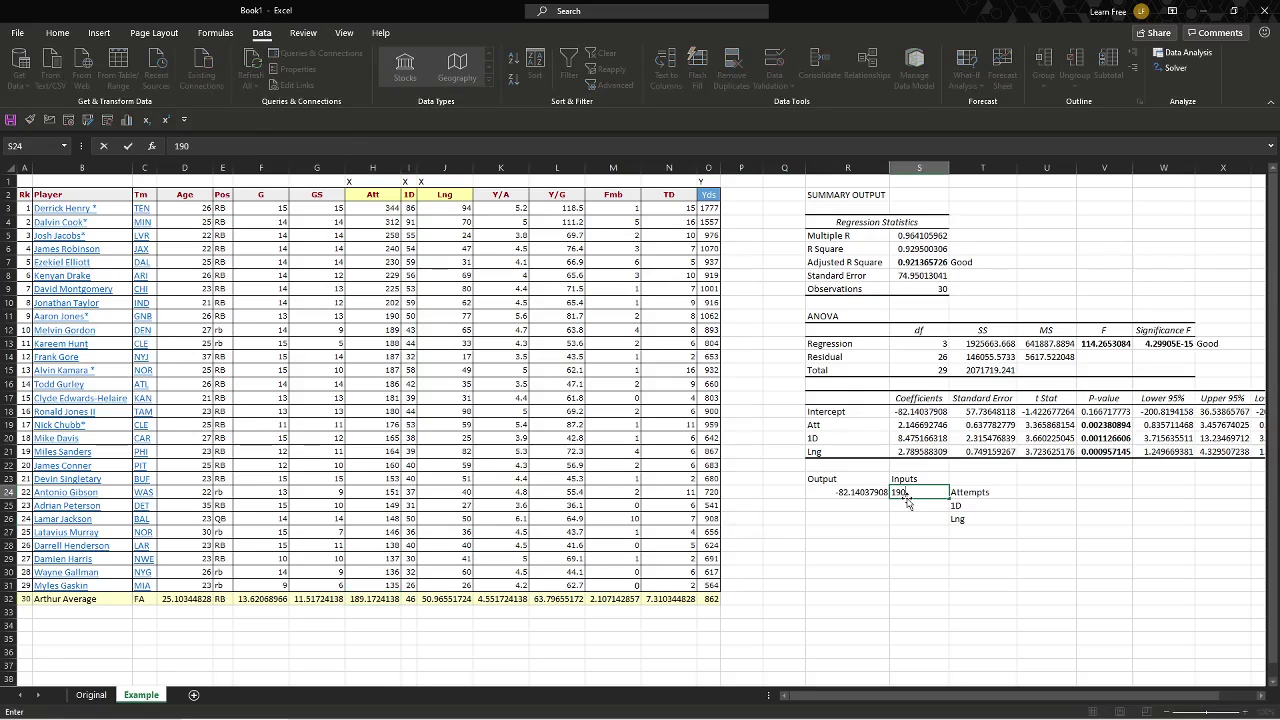
key("ctrl+Return")
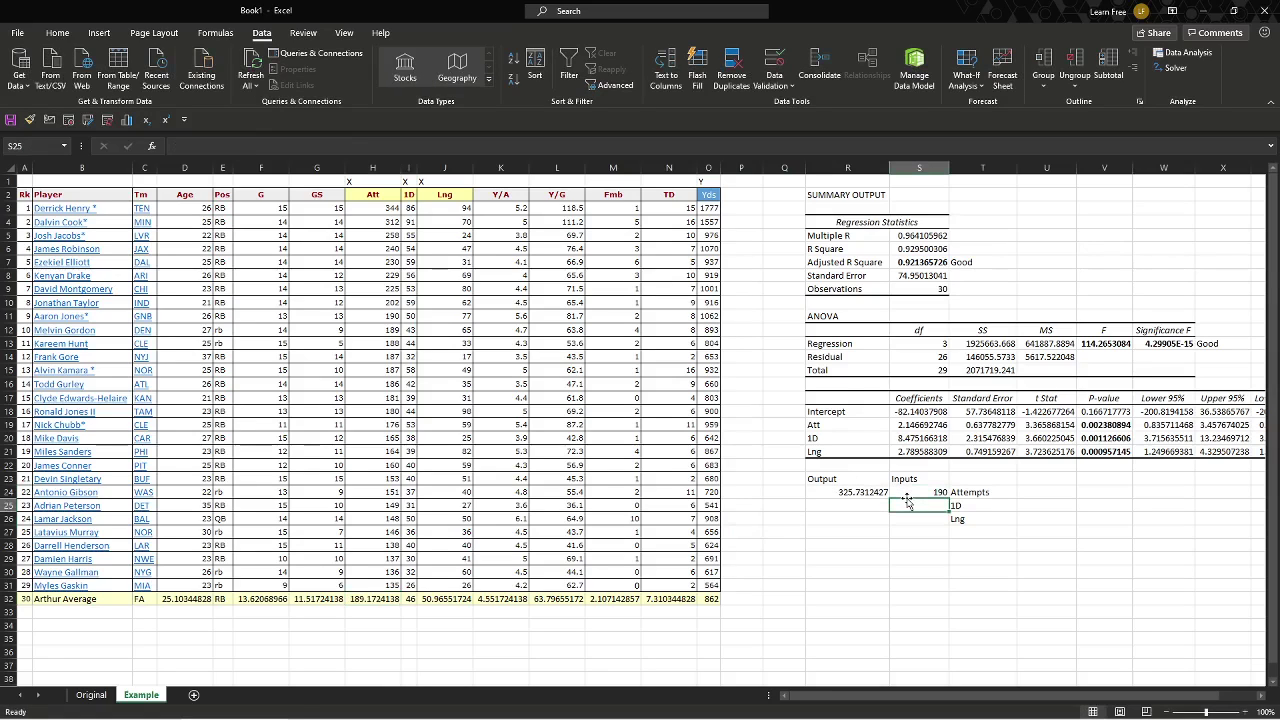
key("Left")
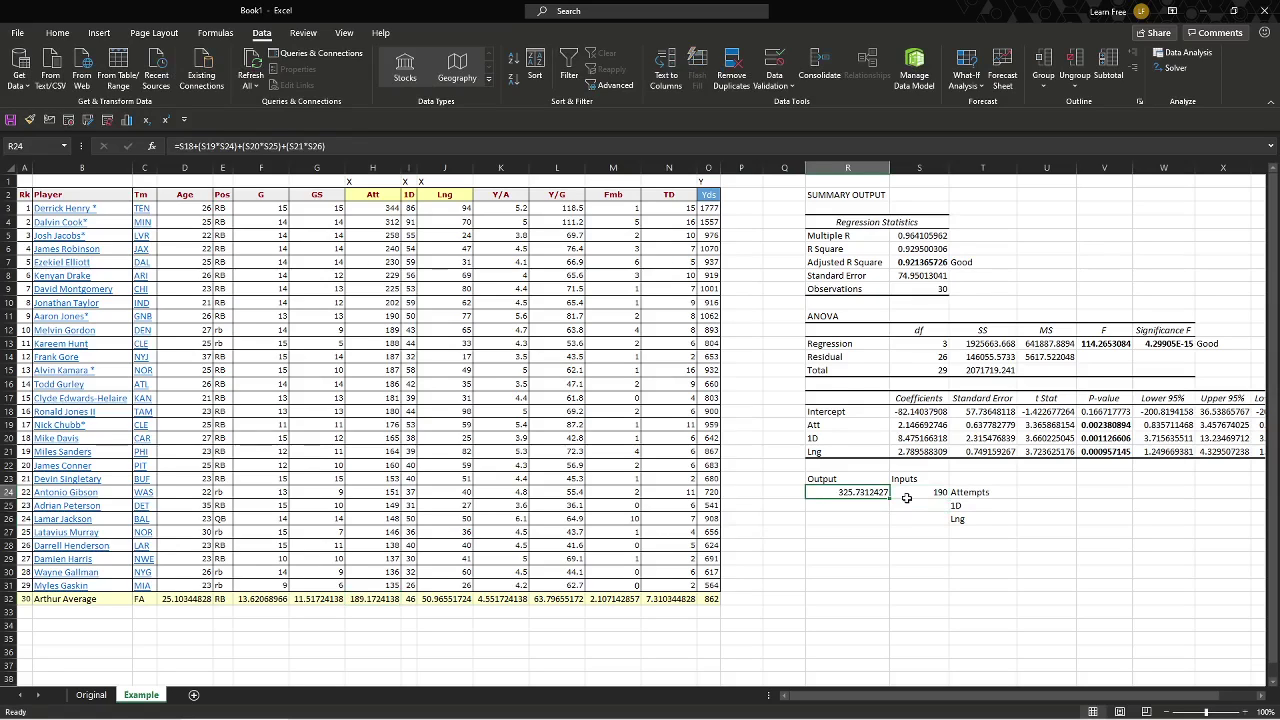
left_click(907, 503)
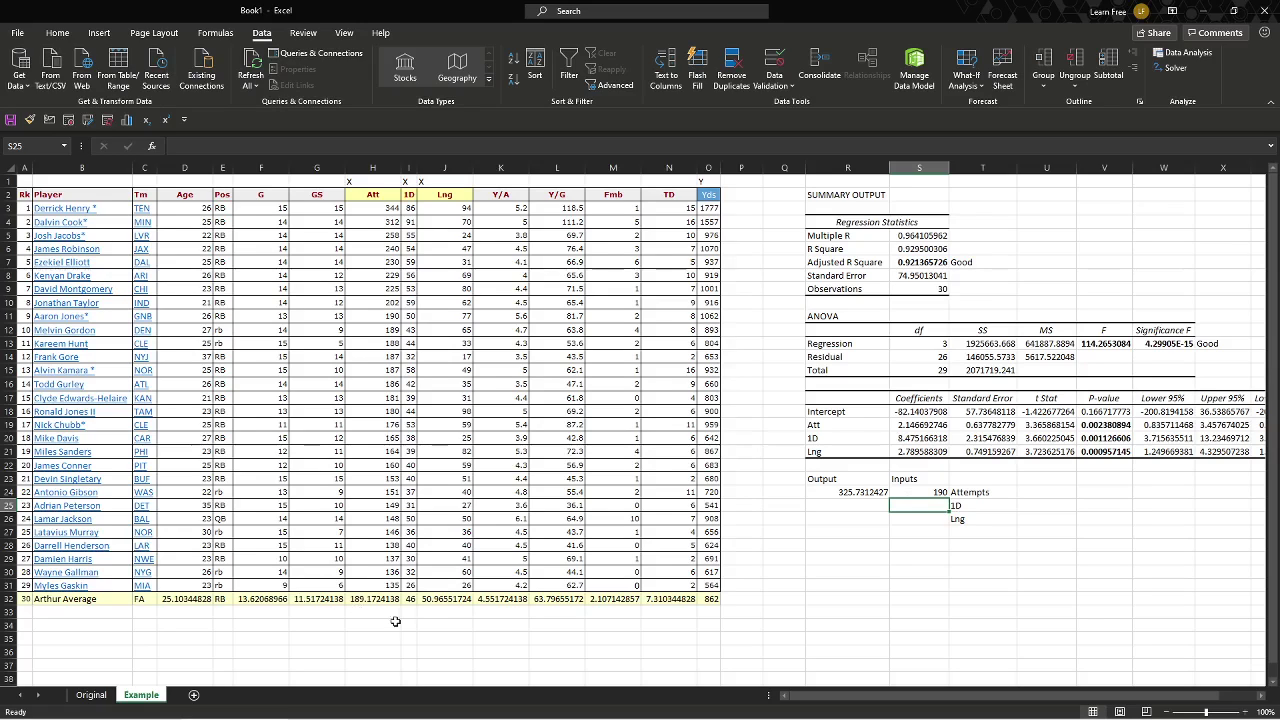
type("46")
key("Return")
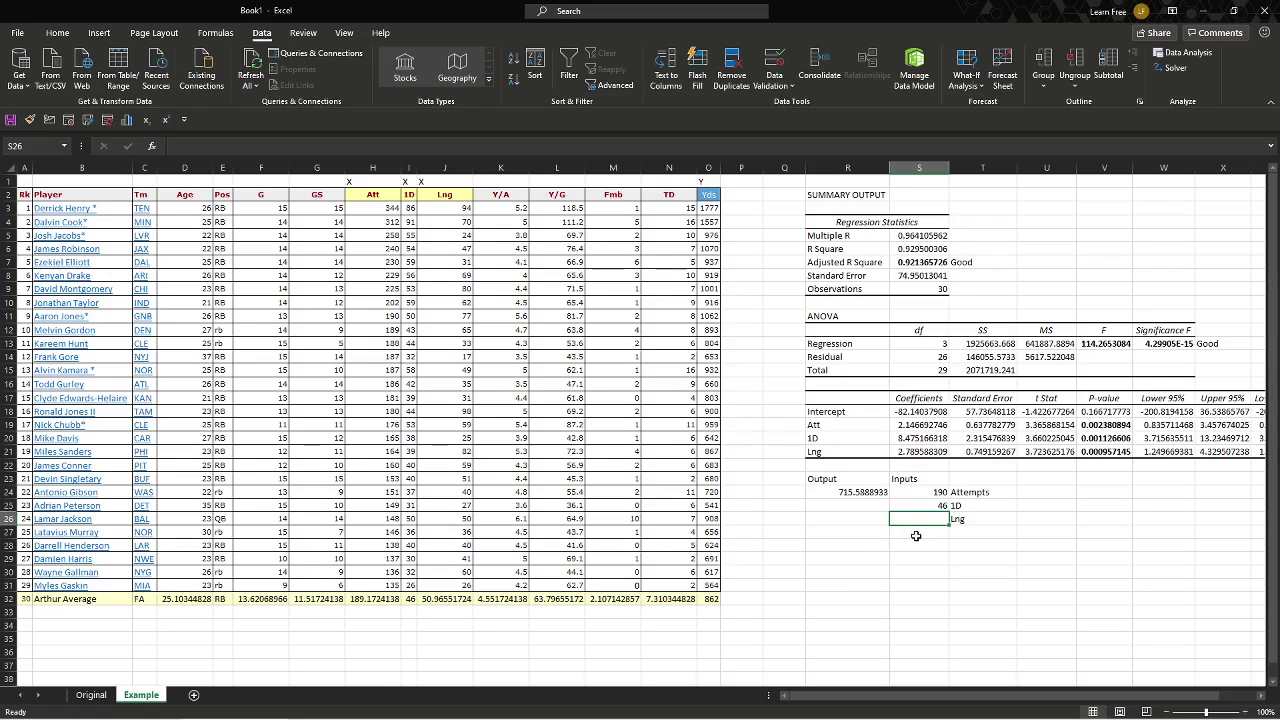
type("51")
key("Return")
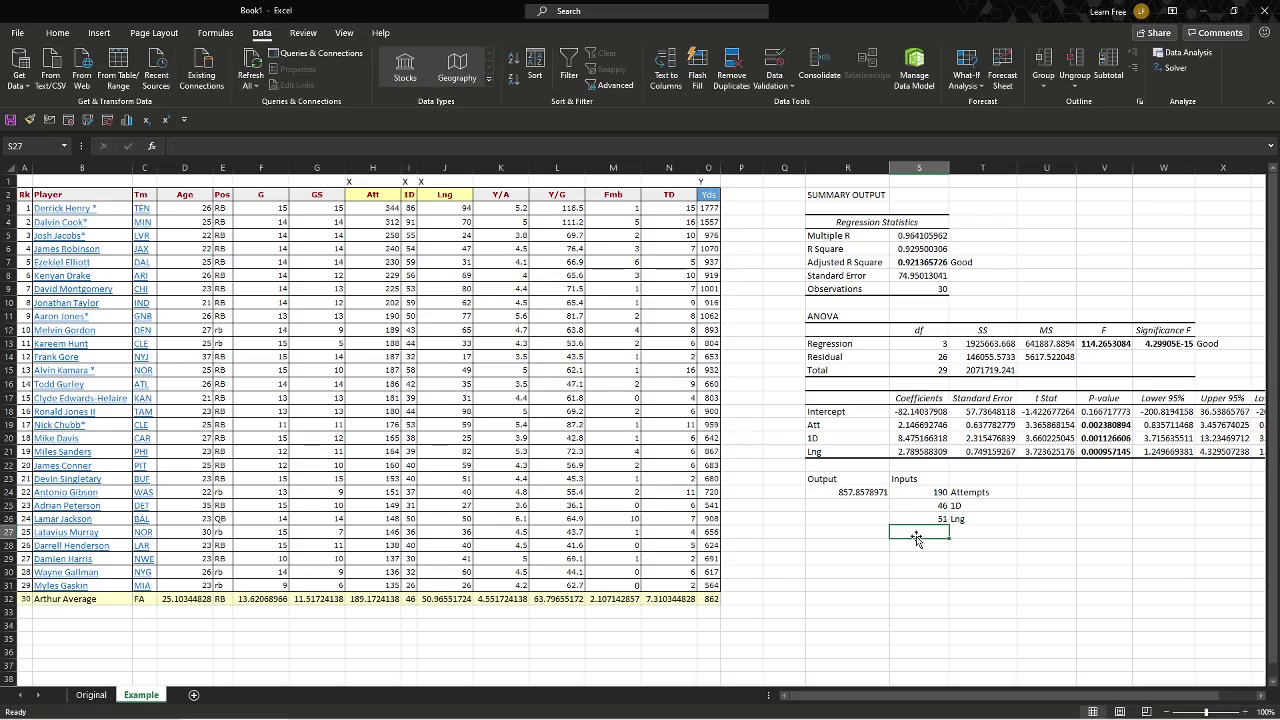
Step: Bold the Output value 857.8578971 and compare it with the average Yds
key("Left")
key("Up")
key("Up")
key("Up")
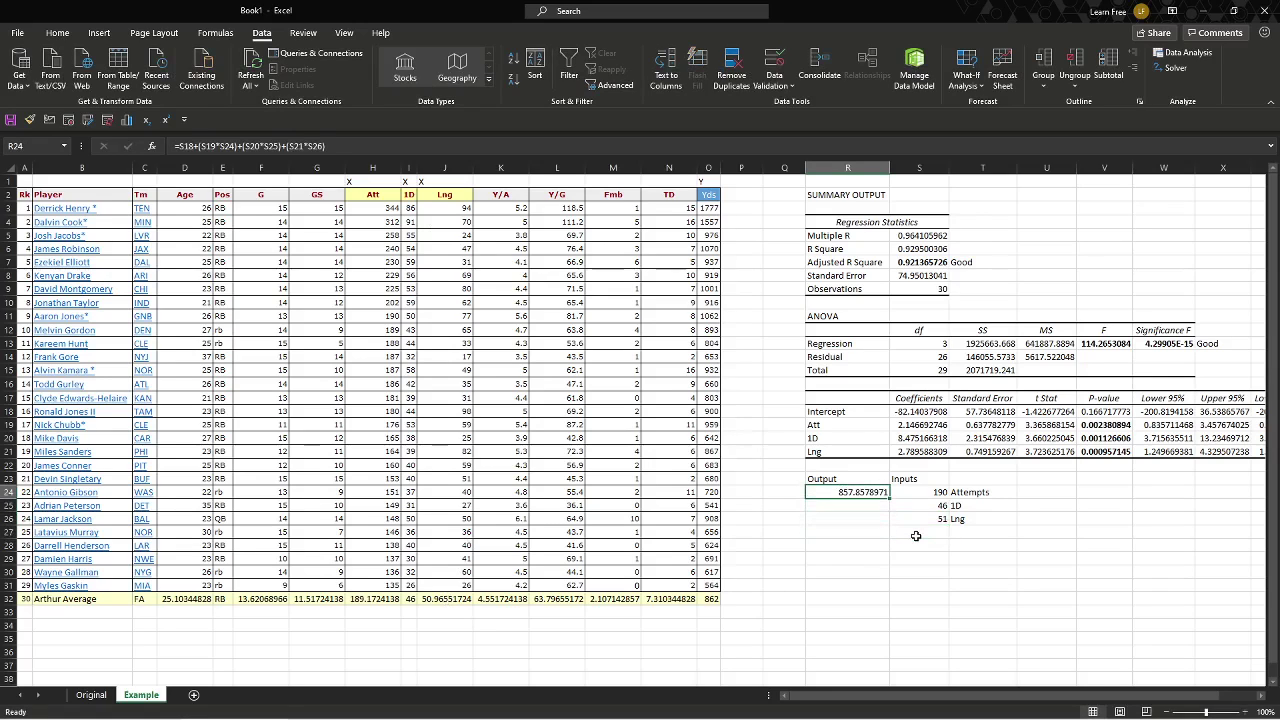
key("ctrl+b")
left_click(708, 602)
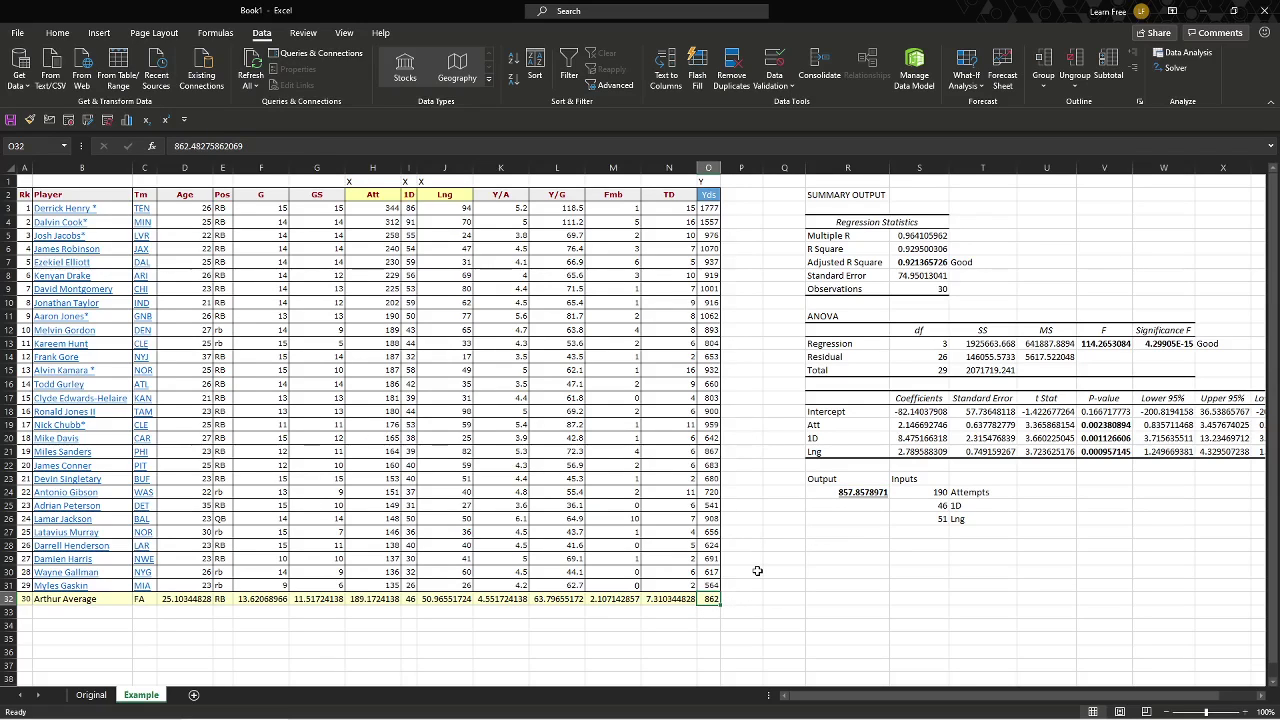
Step: Enter 200 attempts in S24, checking it with undo/redo, then 49 in S25 and 54 in S26
left_click(903, 491)
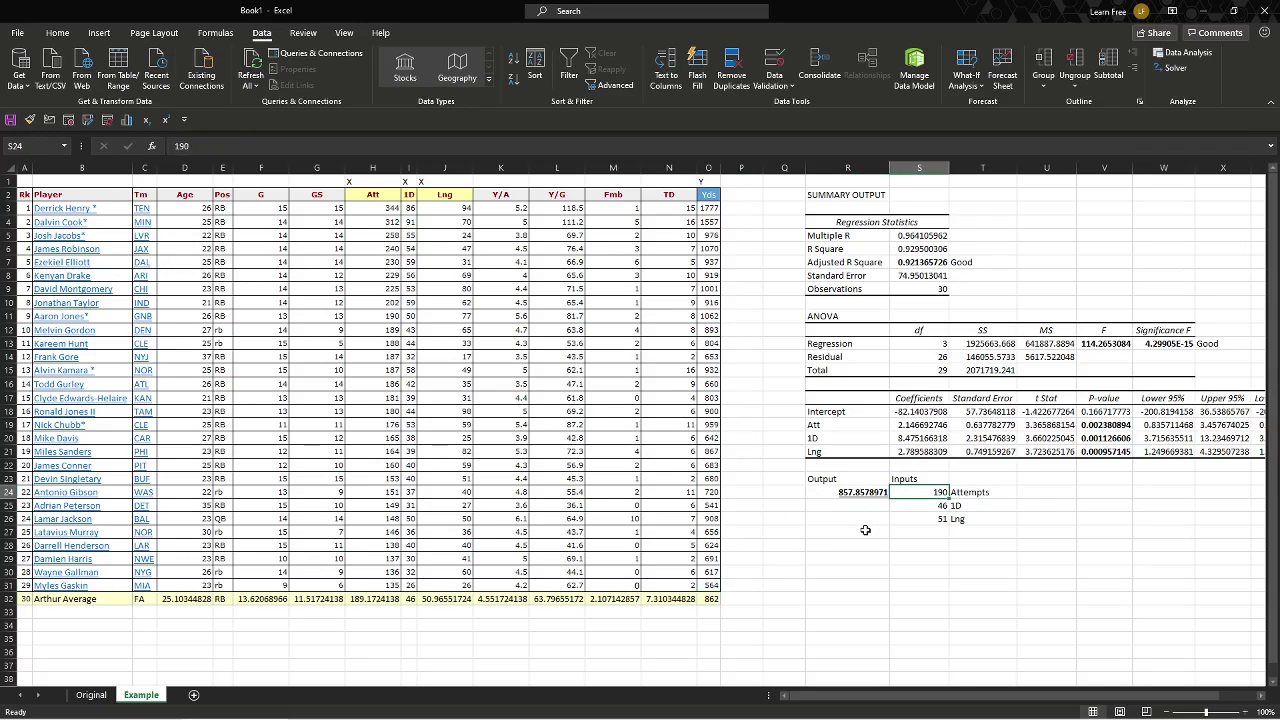
type("200")
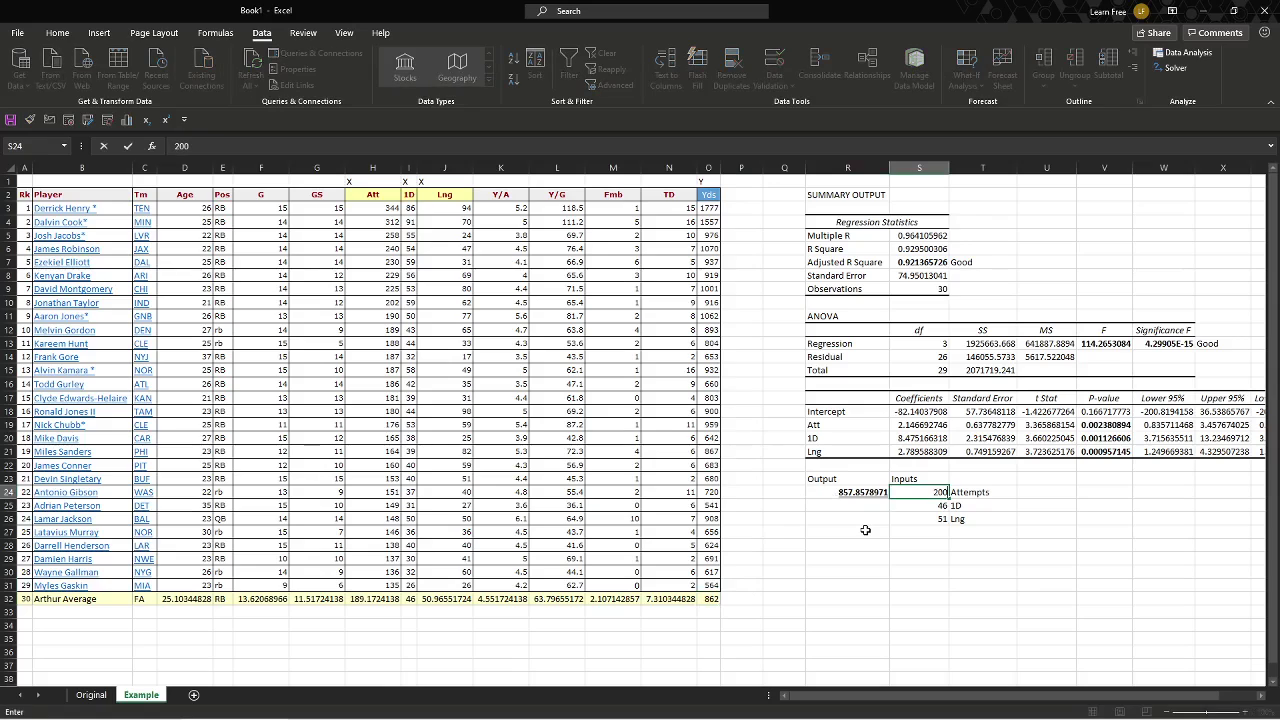
key("Return")
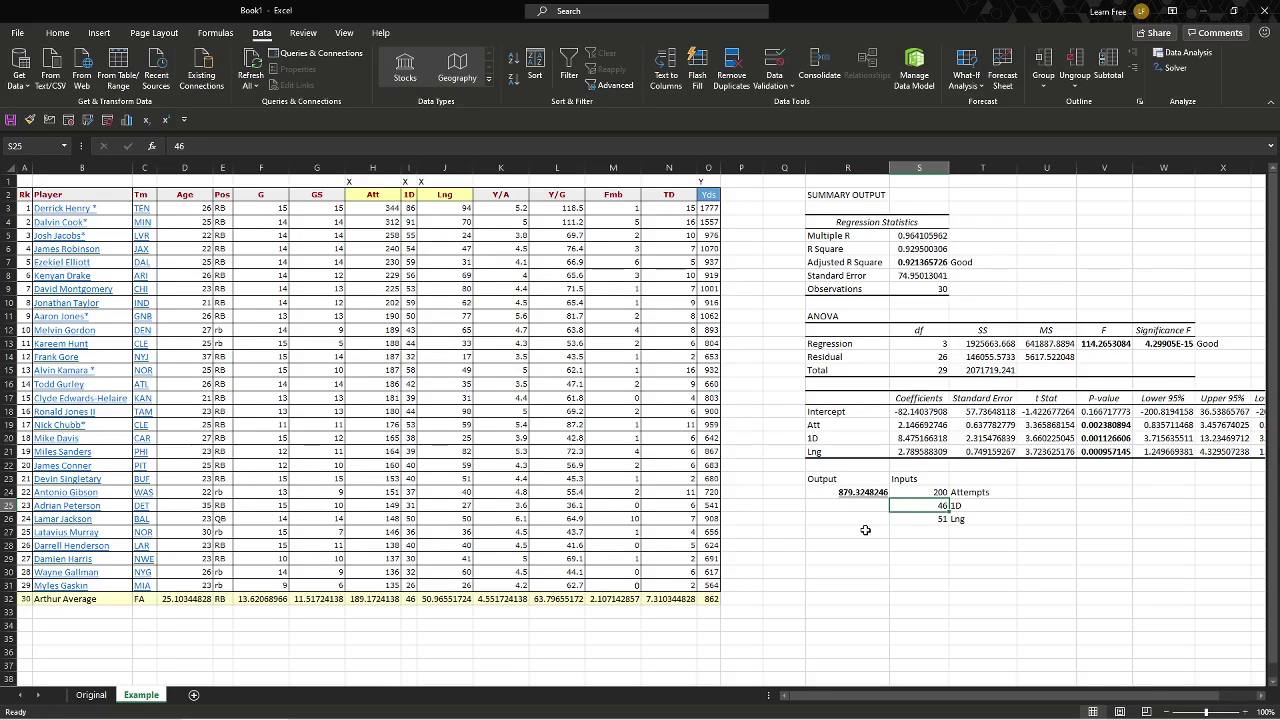
key("ctrl+z")
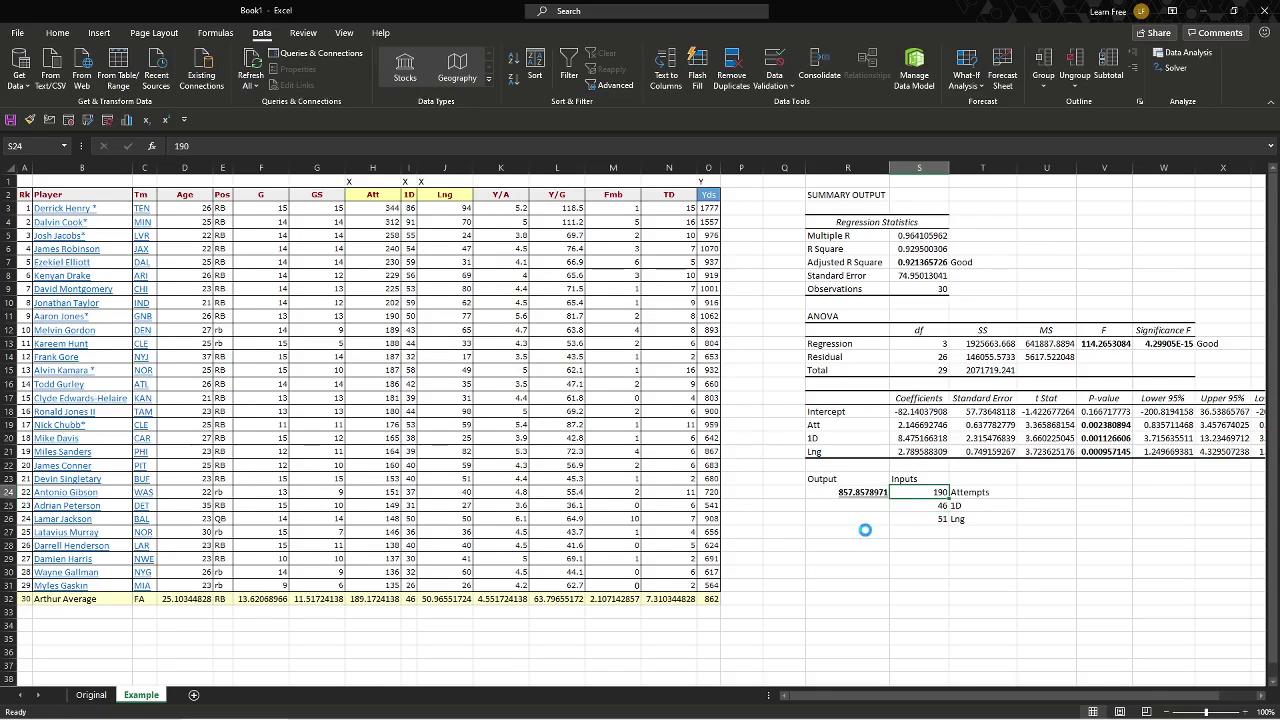
key("ctrl+y")
key("Down")
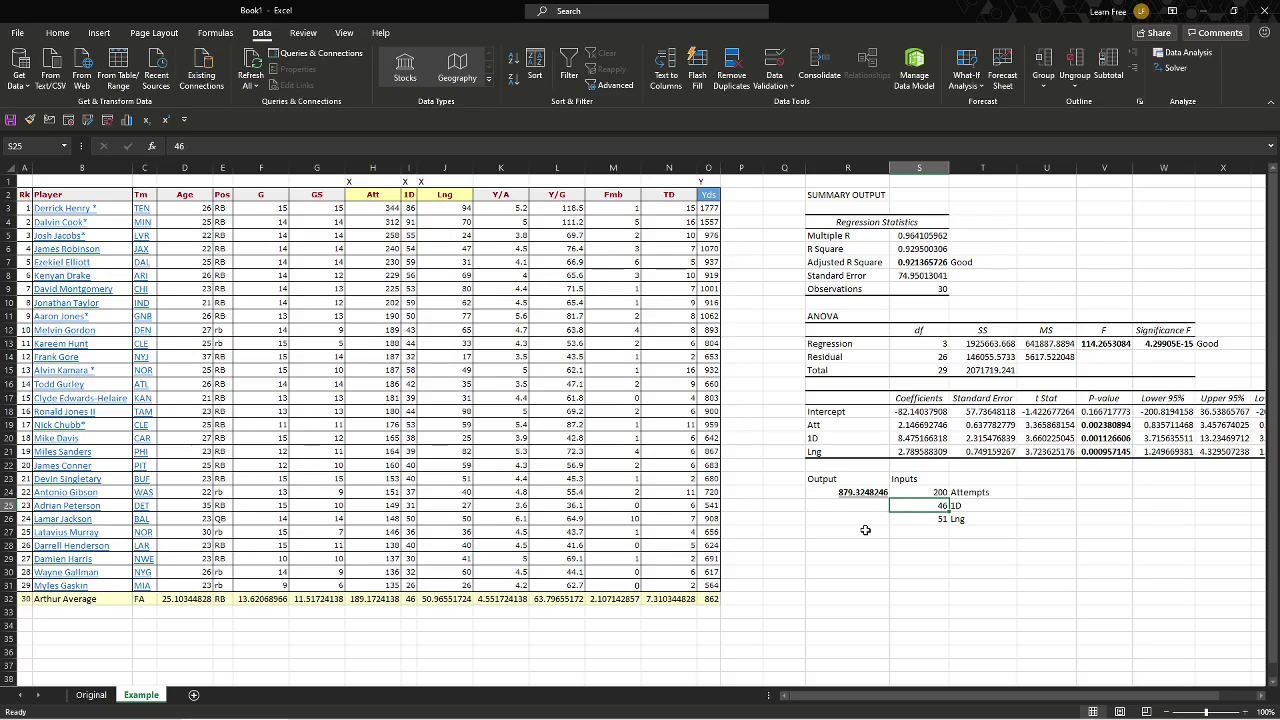
type("49")
key("Return")
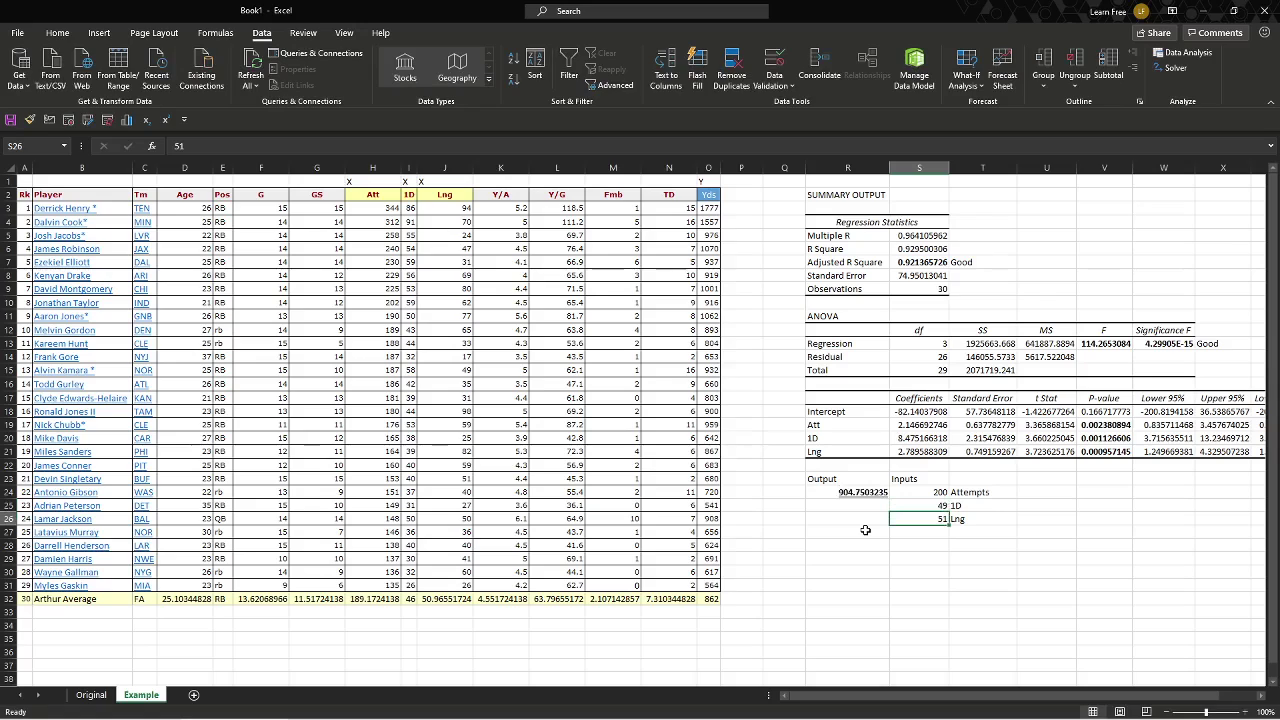
type("54")
key("Return")
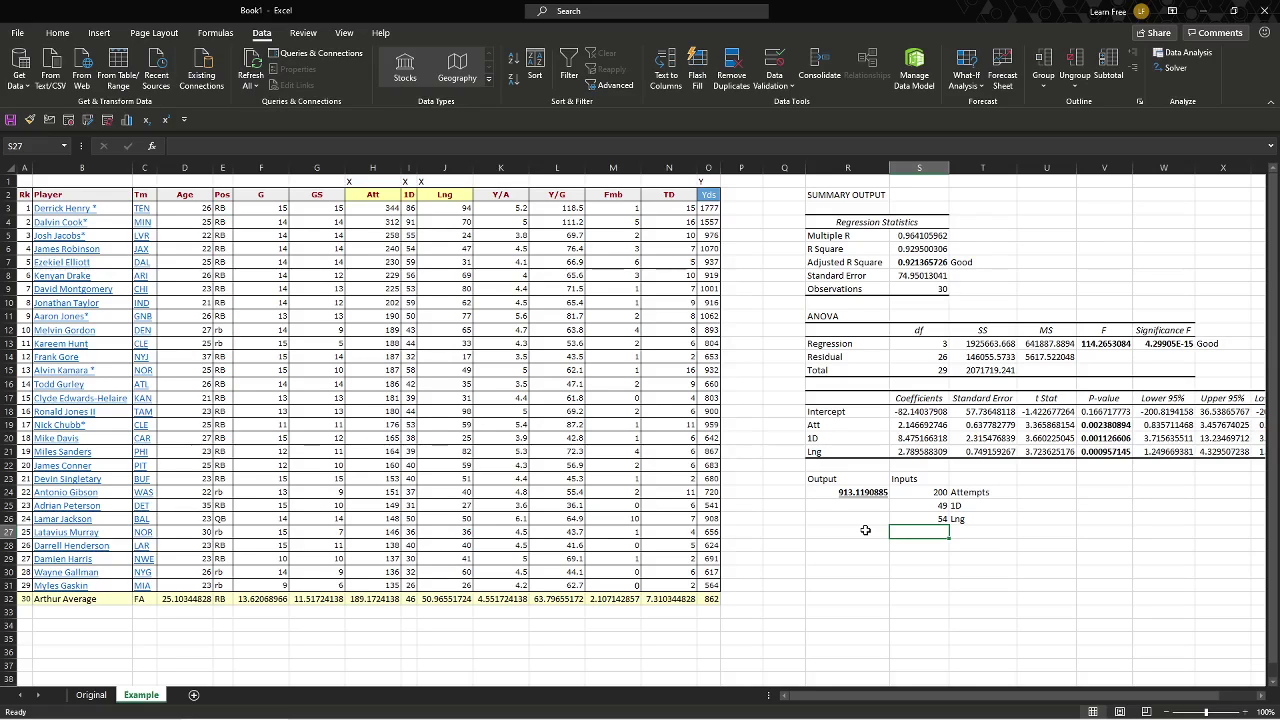
left_click_drag(912, 265, 887, 263)
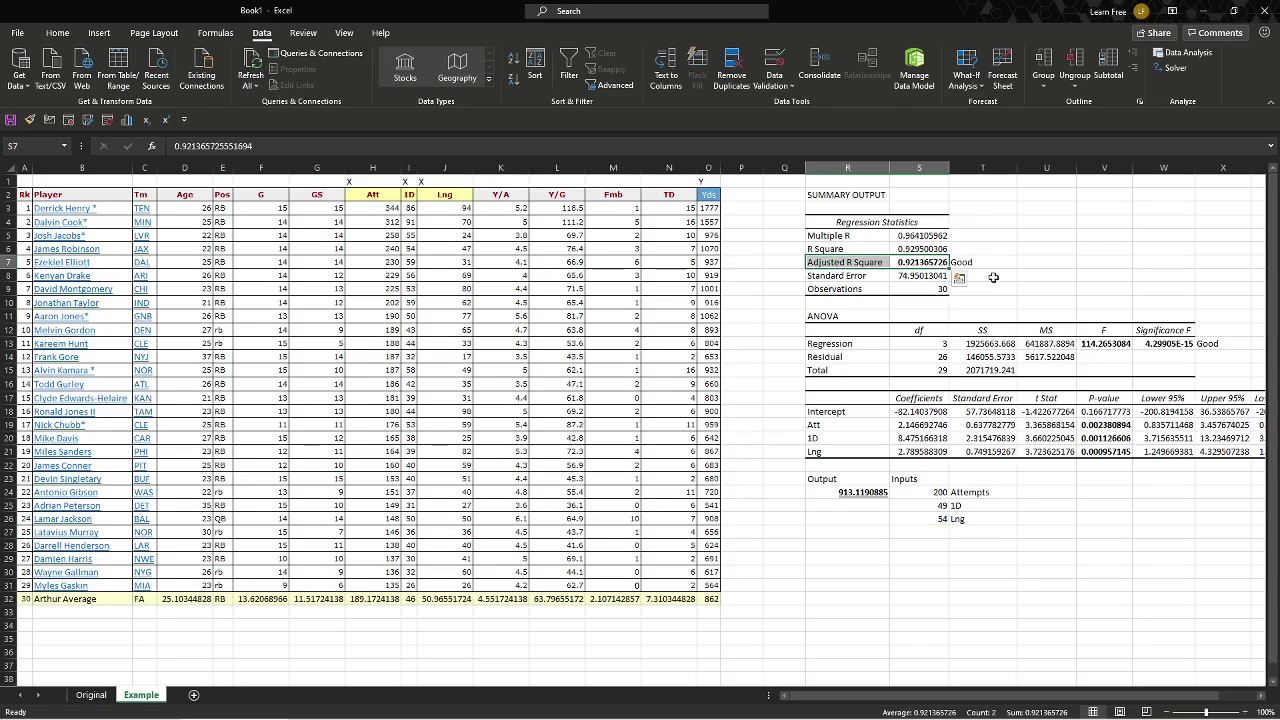
left_click_drag(920, 252, 875, 250)
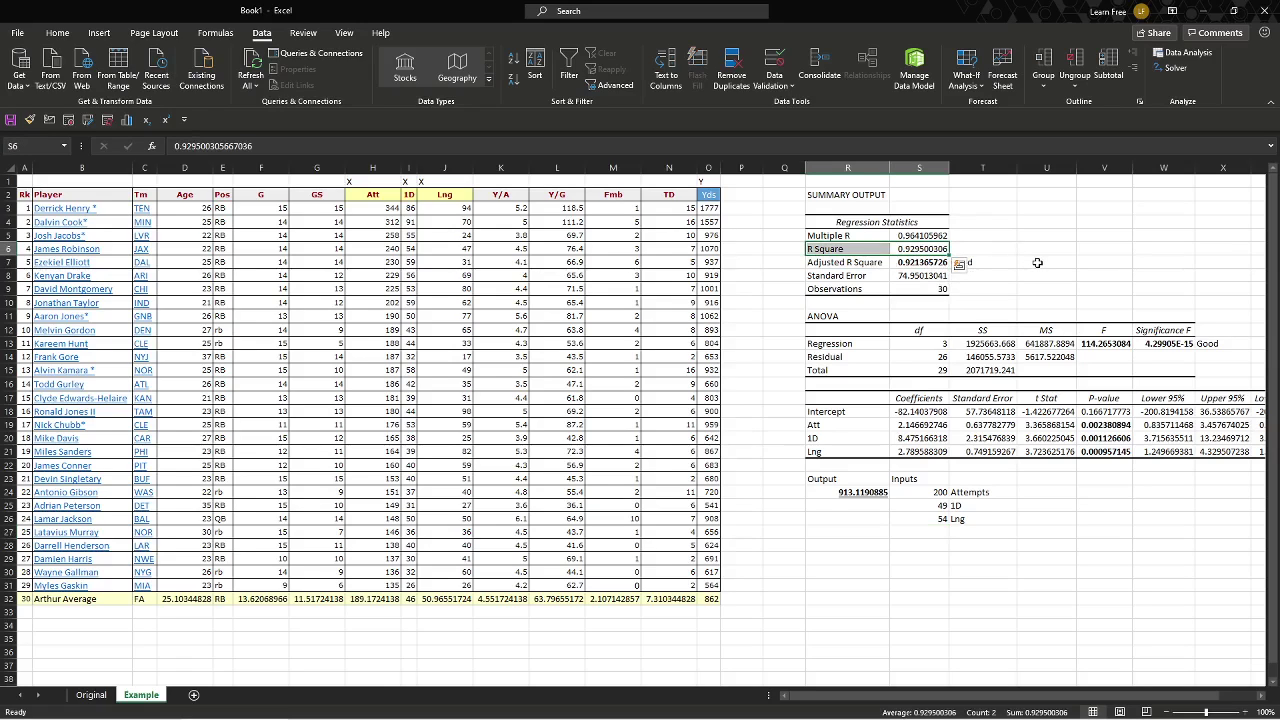
left_click(1037, 262)
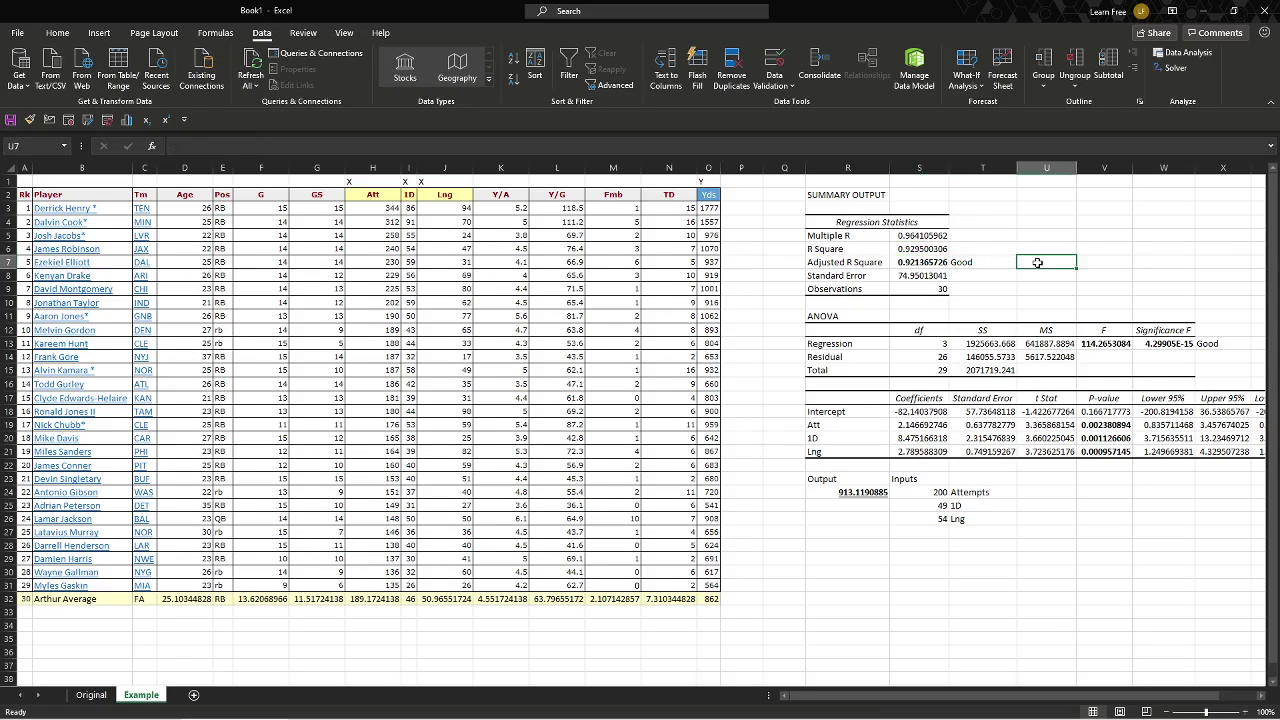
left_click(1110, 344)
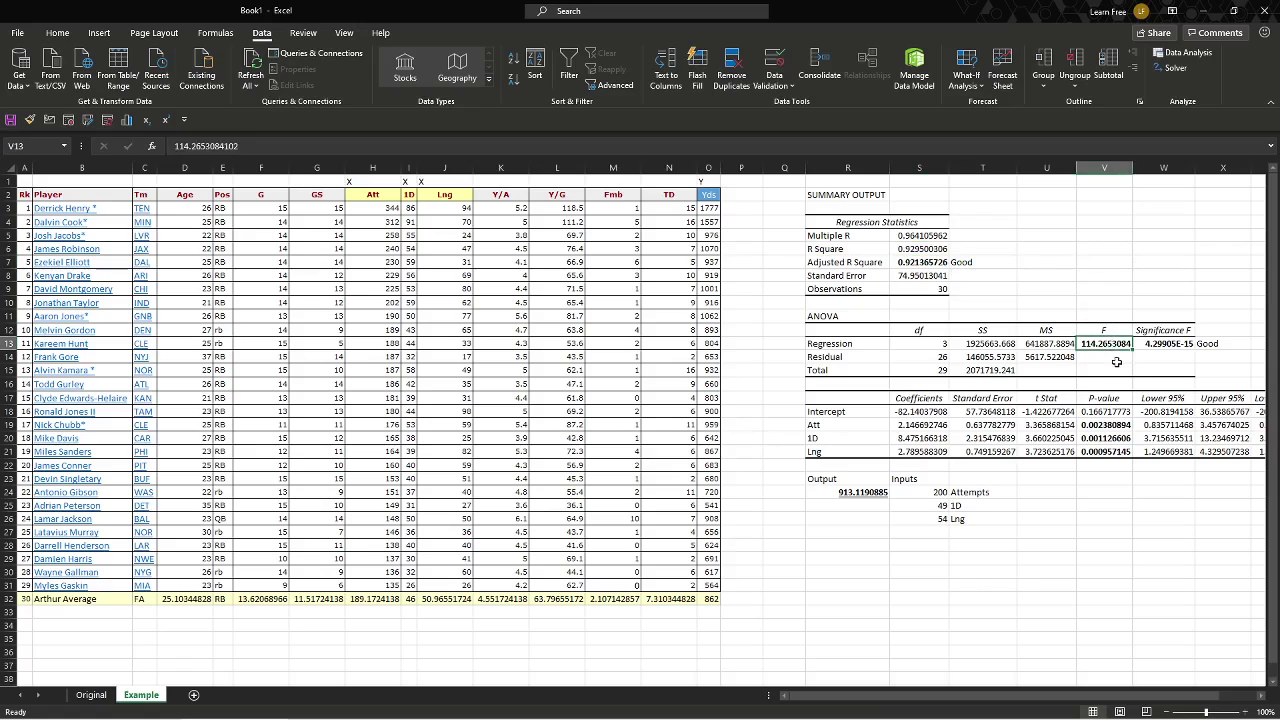
left_click(1167, 344)
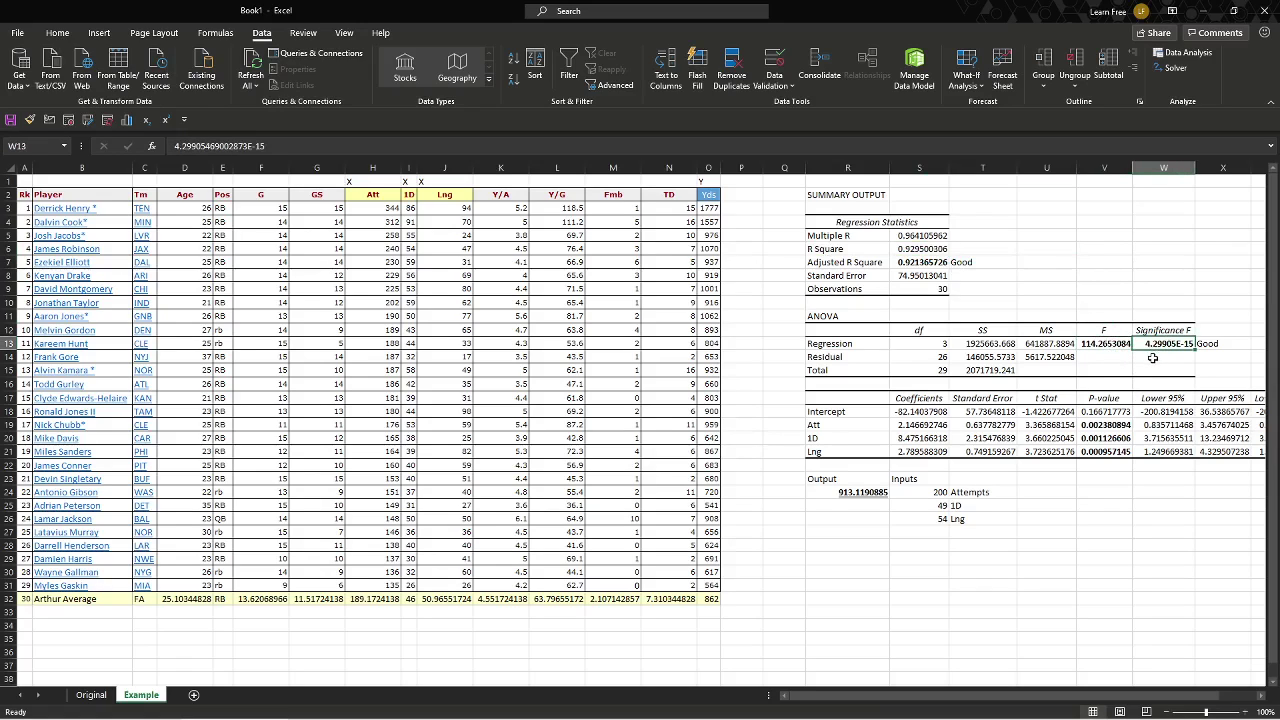
left_click_drag(1110, 425, 1114, 460)
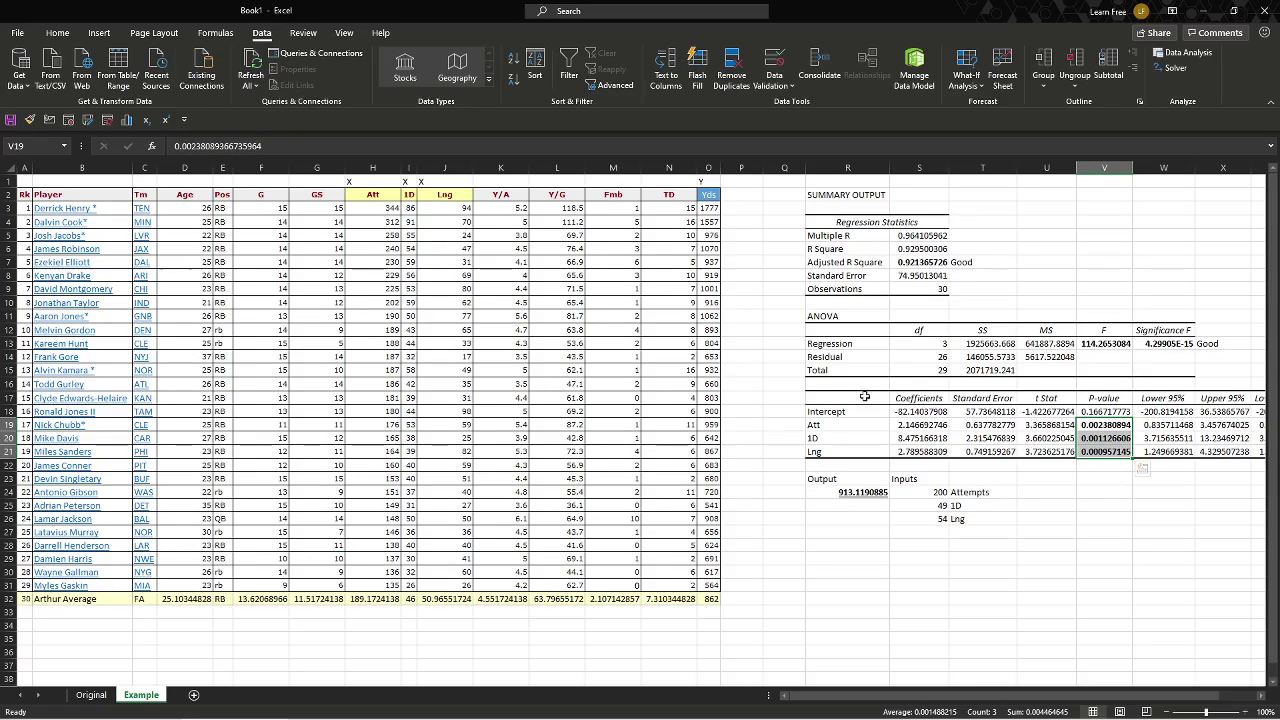
left_click(220, 207)
left_click(192, 207)
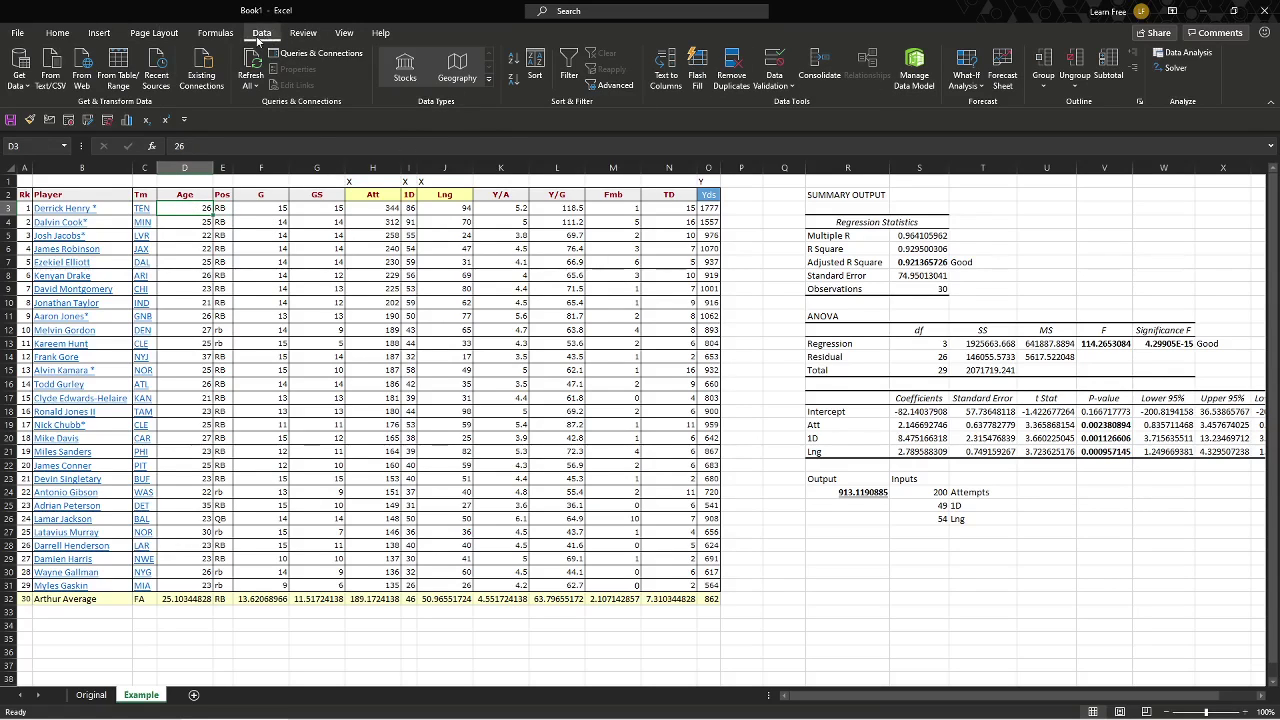
Step: Start a new Regression and replace the Input X Range with columns Att through TD ($H$2:$N$32)
left_click(1181, 55)
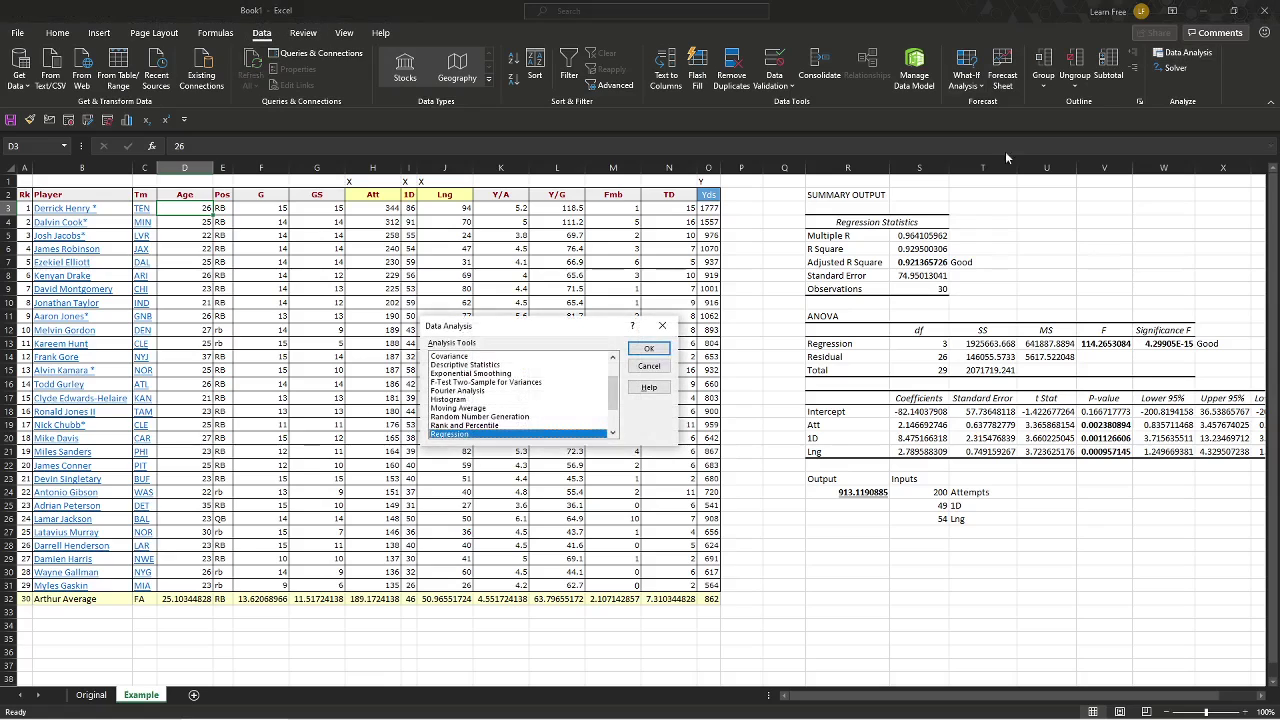
left_click(650, 350)
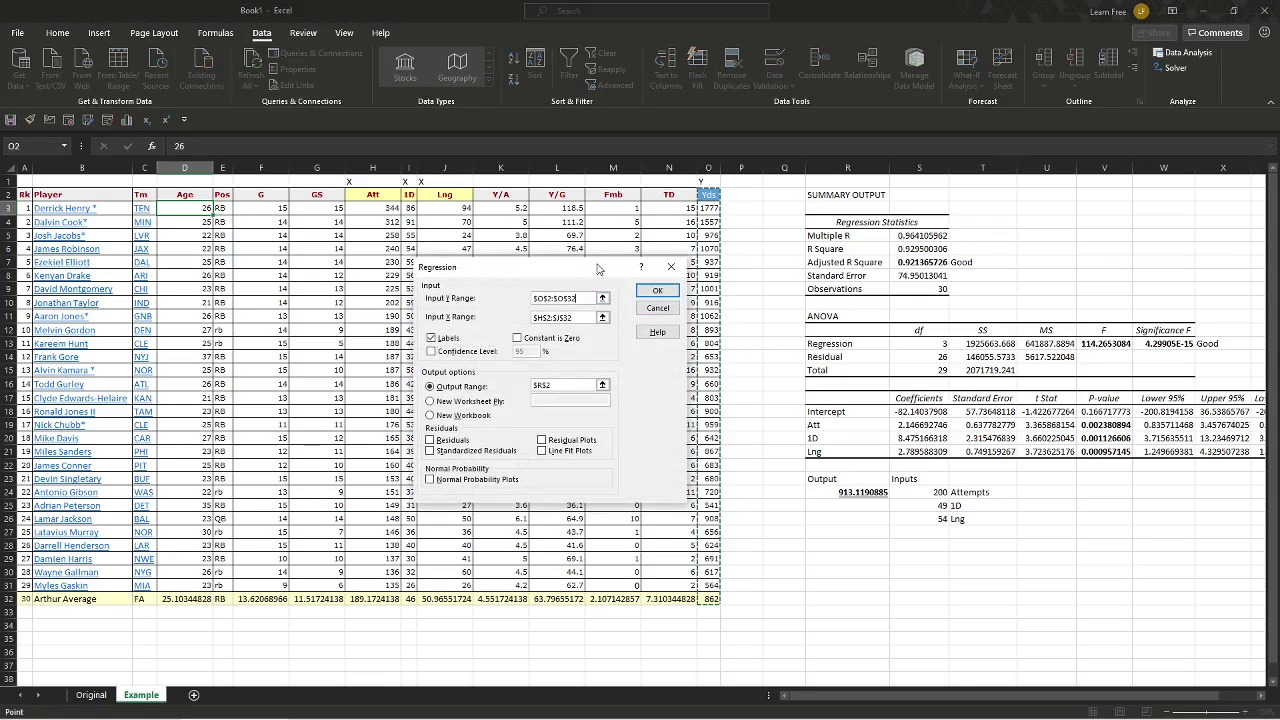
left_click_drag(600, 268, 984, 324)
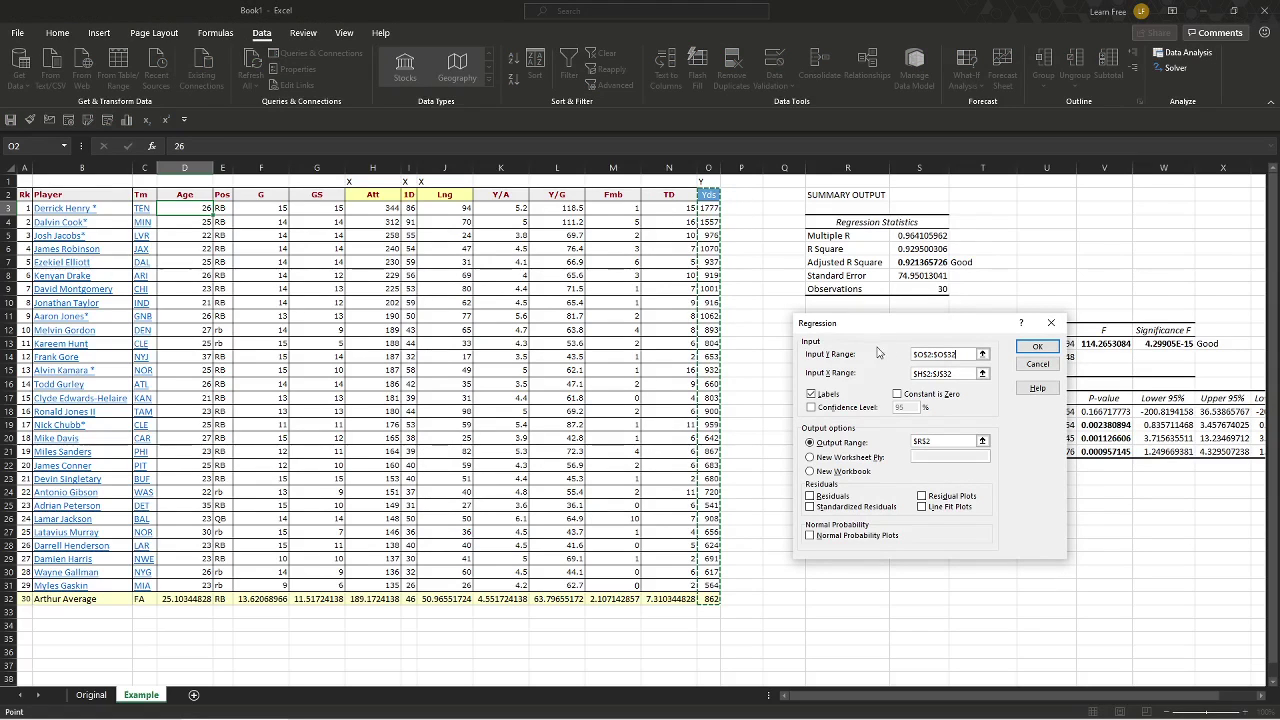
left_click_drag(955, 373, 889, 378)
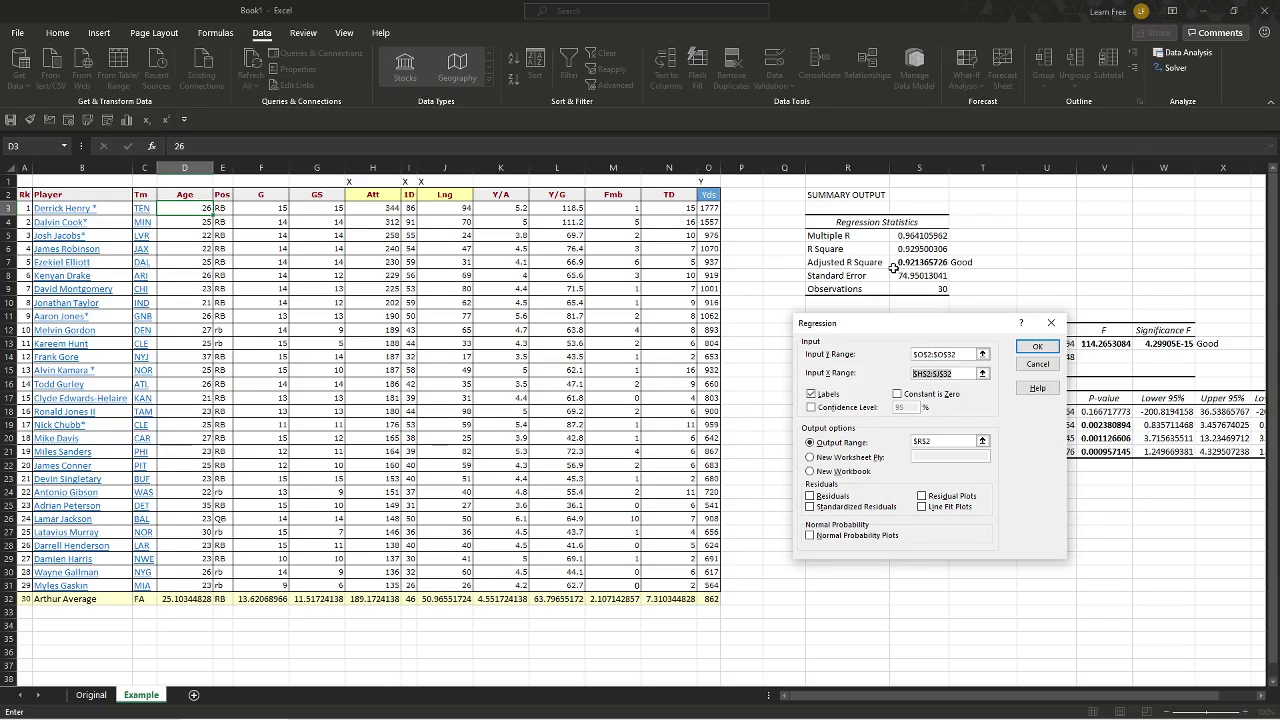
key("BackSpace")
left_click_drag(349, 193, 672, 597)
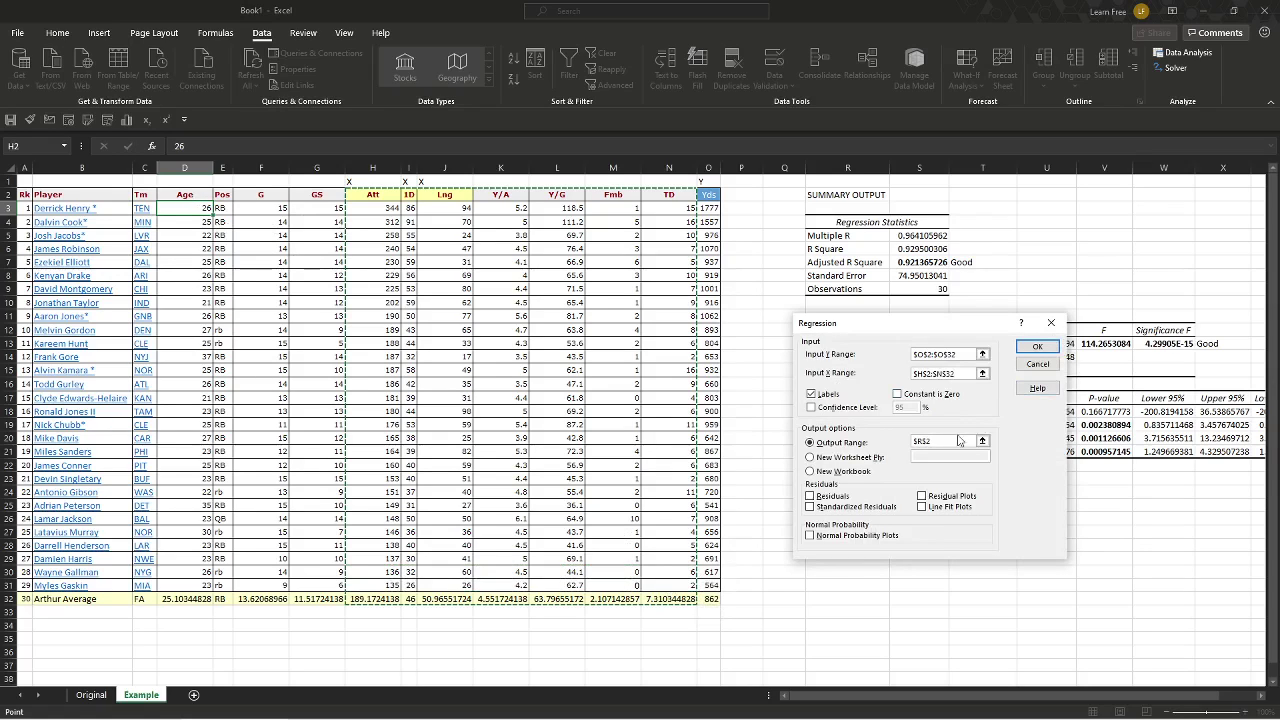
Step: Set the Output Range to cell R35 and run the seven-variable regression
left_click_drag(980, 441, 912, 441)
key("BackSpace")
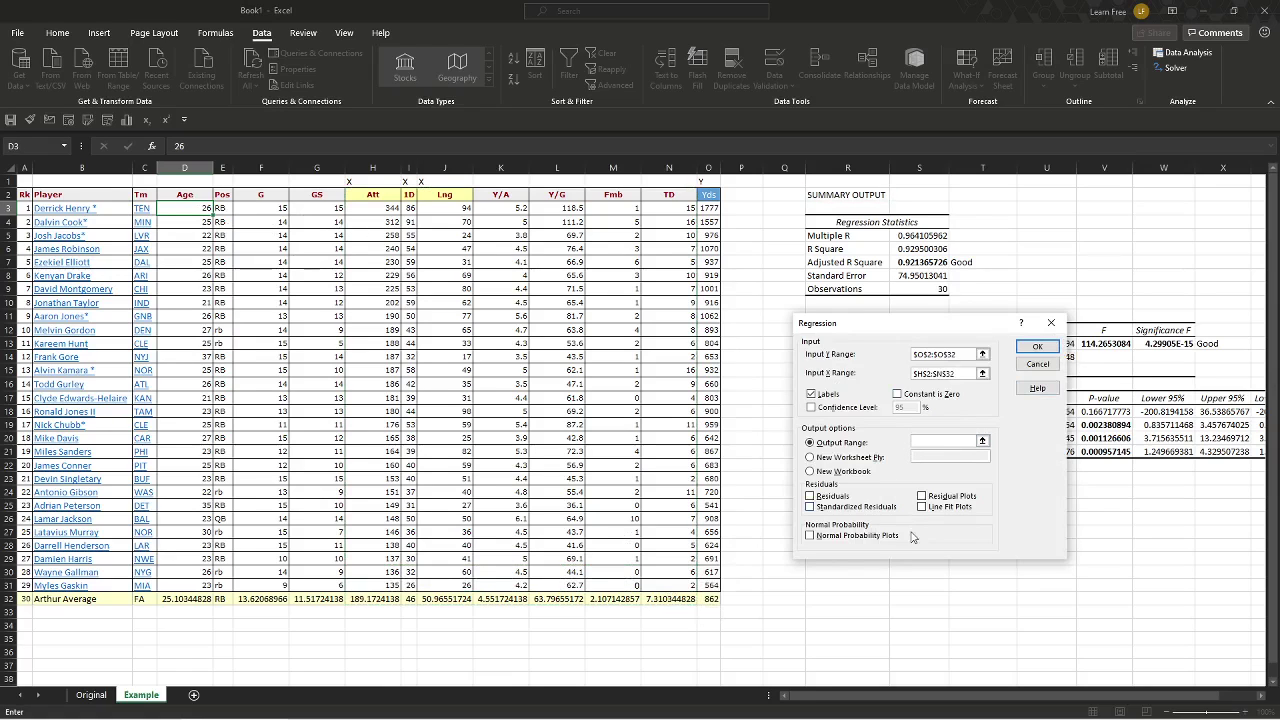
left_click_drag(889, 327, 473, 290)
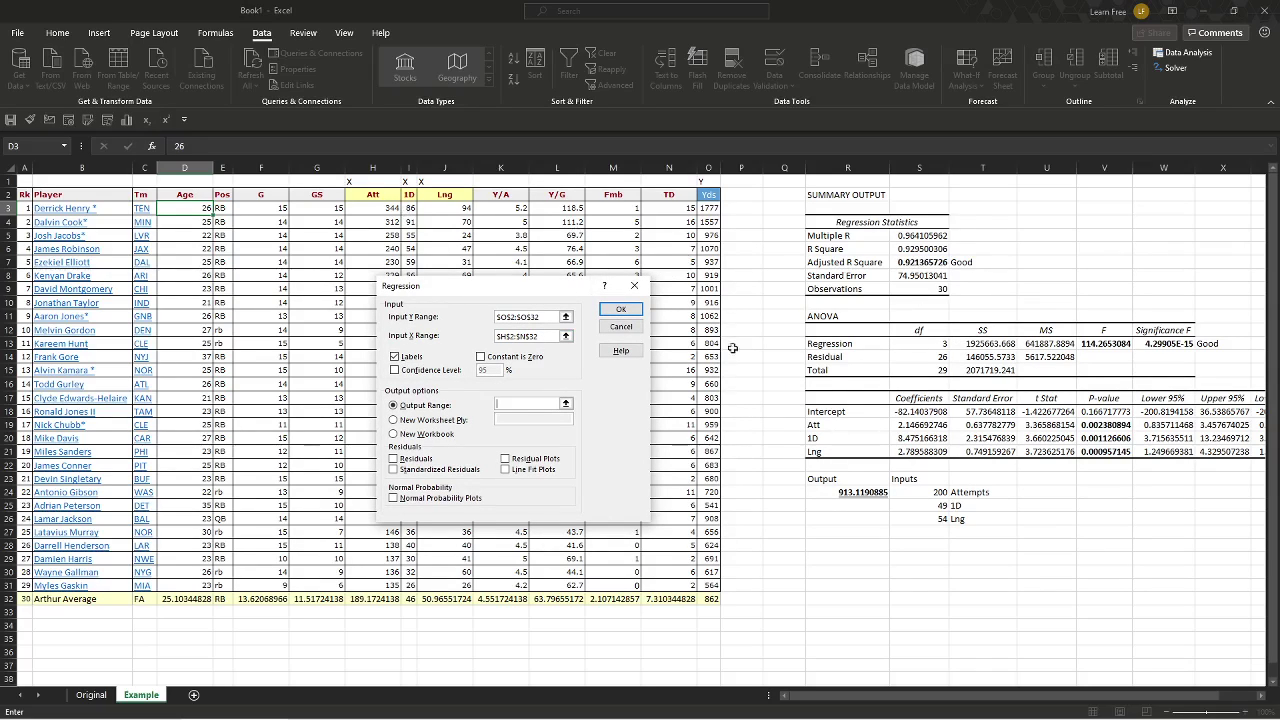
left_click(838, 635)
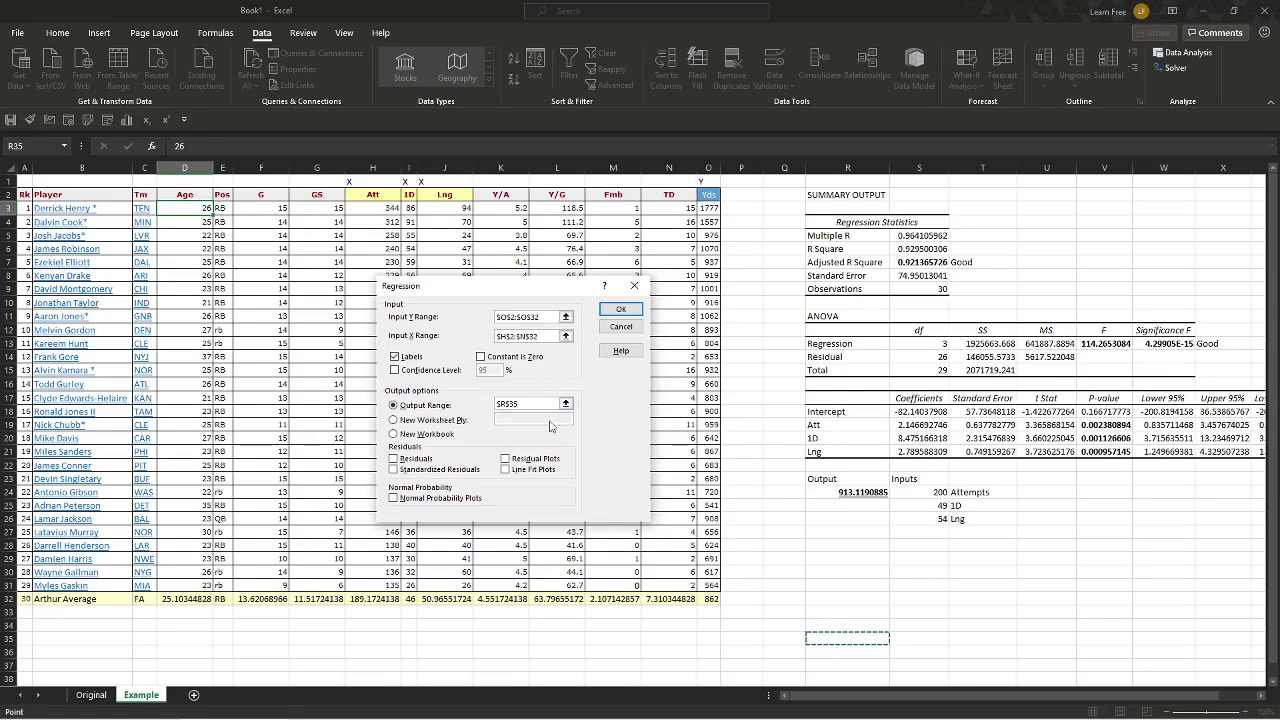
left_click(619, 309)
Step: Select the new output's F and Significance F values
scroll(616, 318, "down", 8)
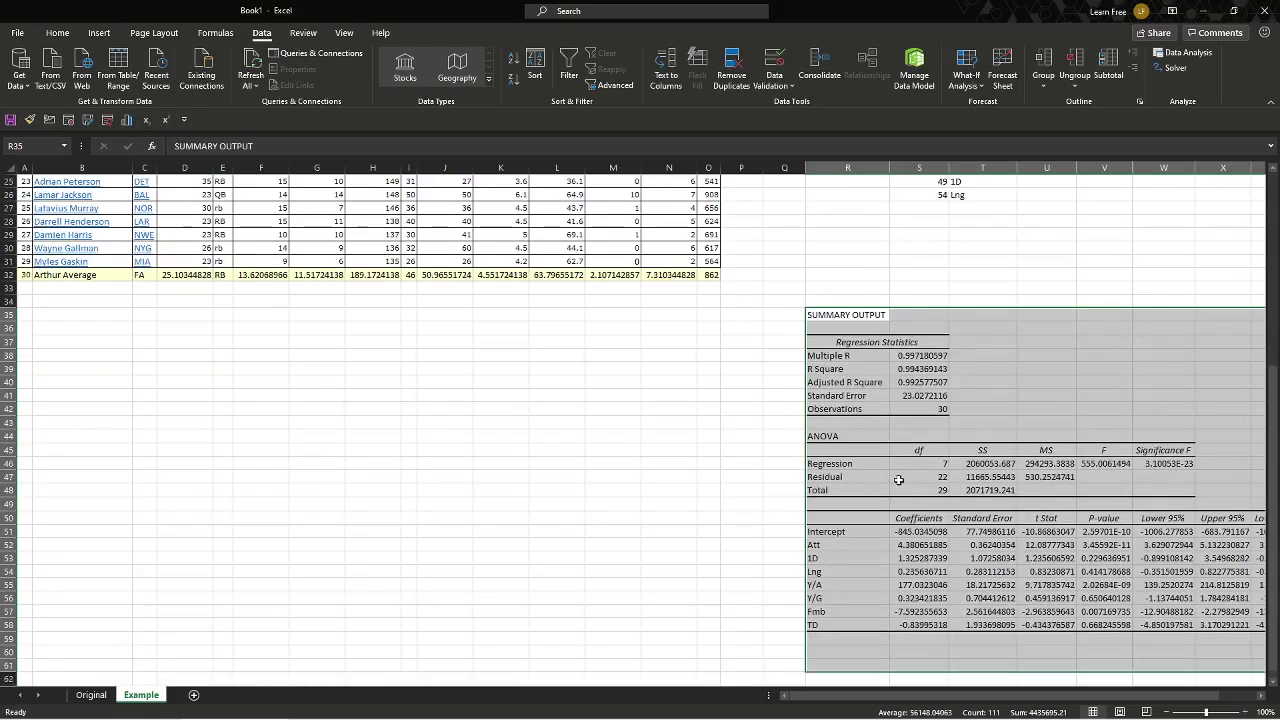
scroll(772, 467, "right", 1)
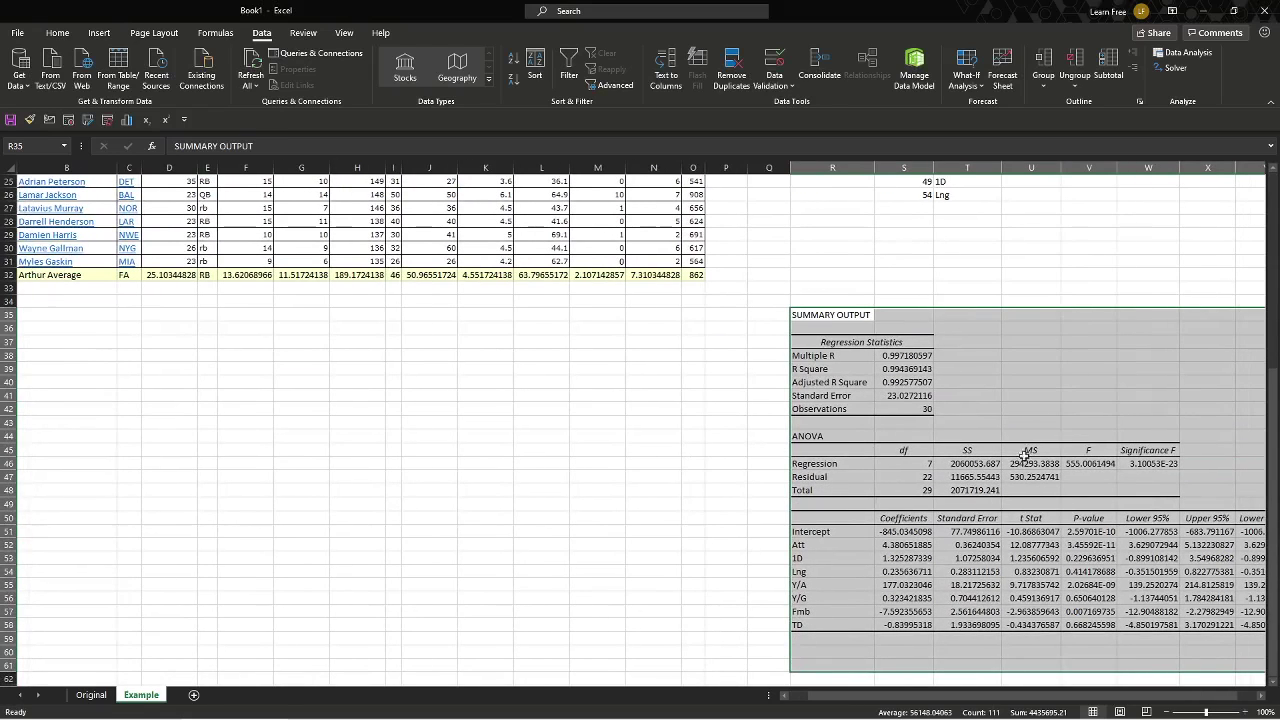
left_click(1108, 463)
left_click(1158, 463)
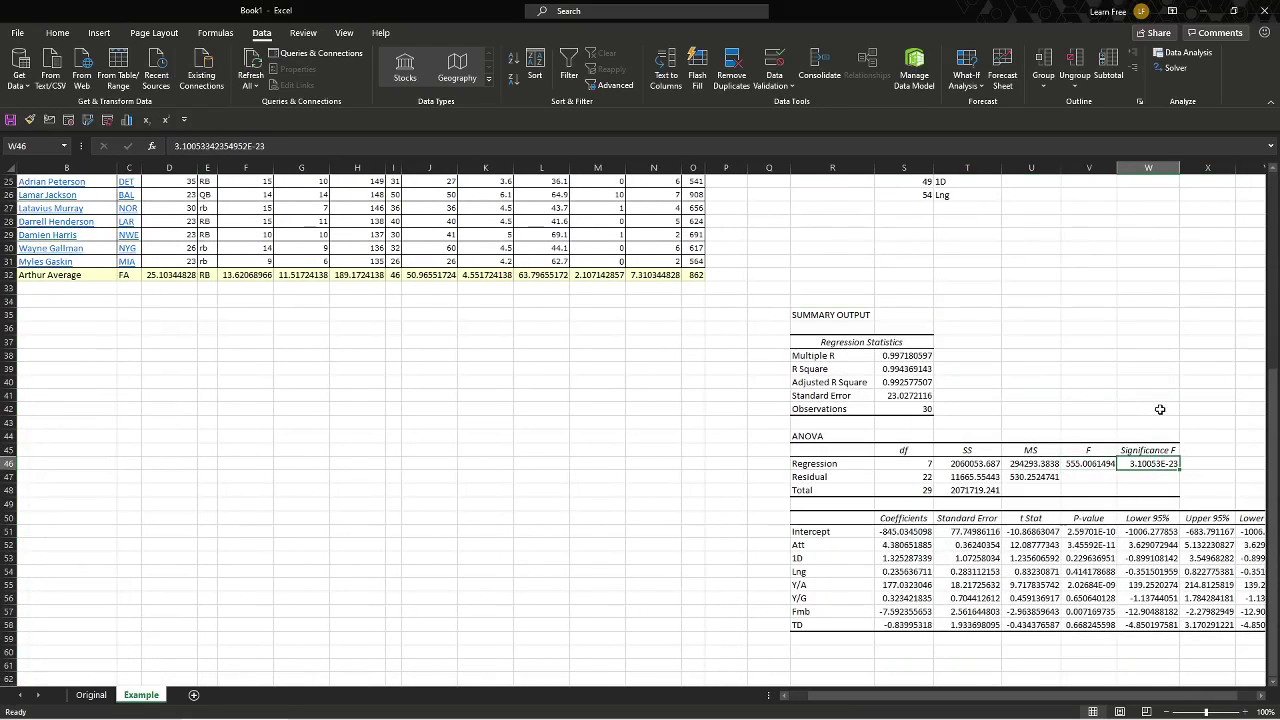
left_click_drag(1103, 463, 1128, 463)
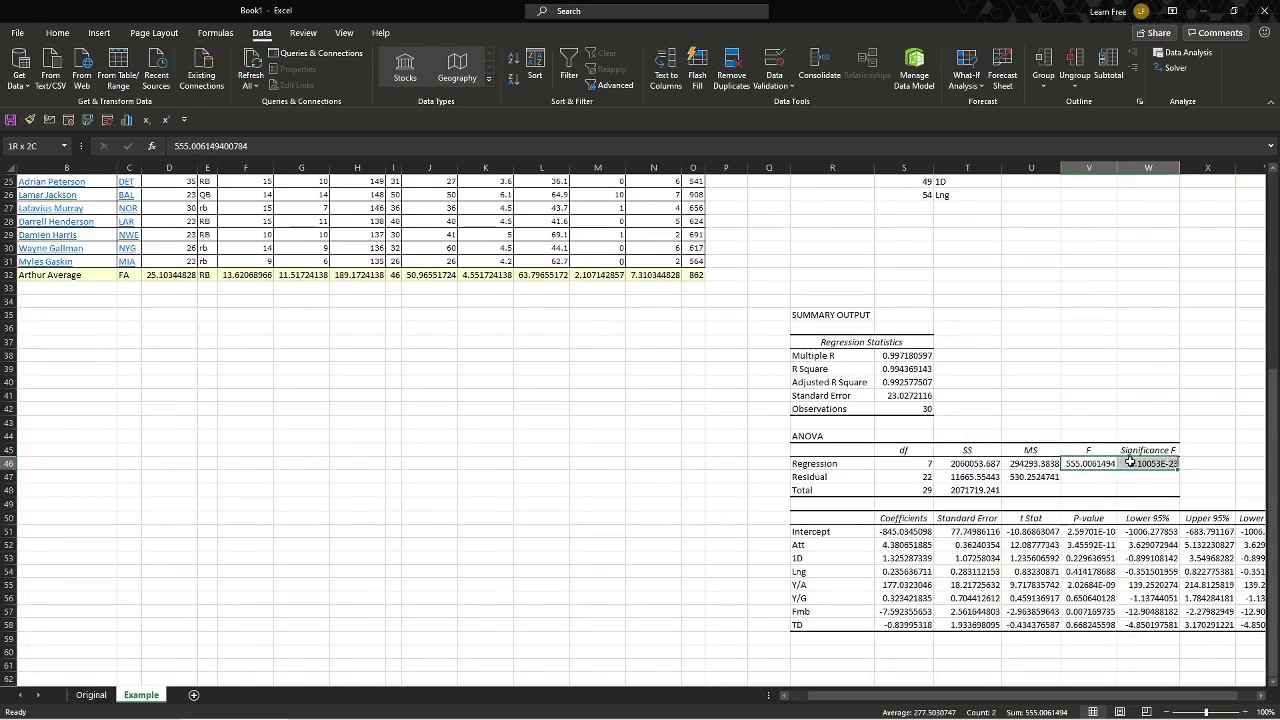
Step: Bold the Multiple R and R Square values, then select Adjusted R Square
left_click(905, 356)
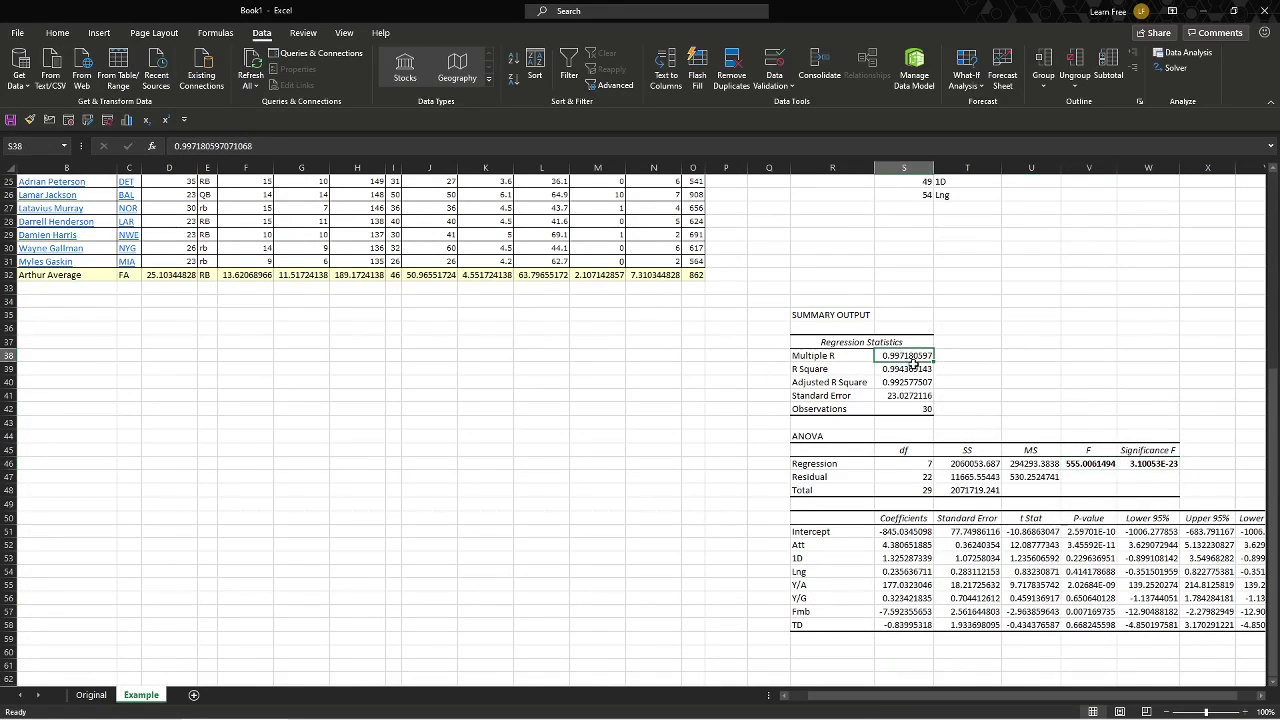
key("ctrl+b")
left_click(910, 369)
key("ctrl+b")
left_click(916, 383)
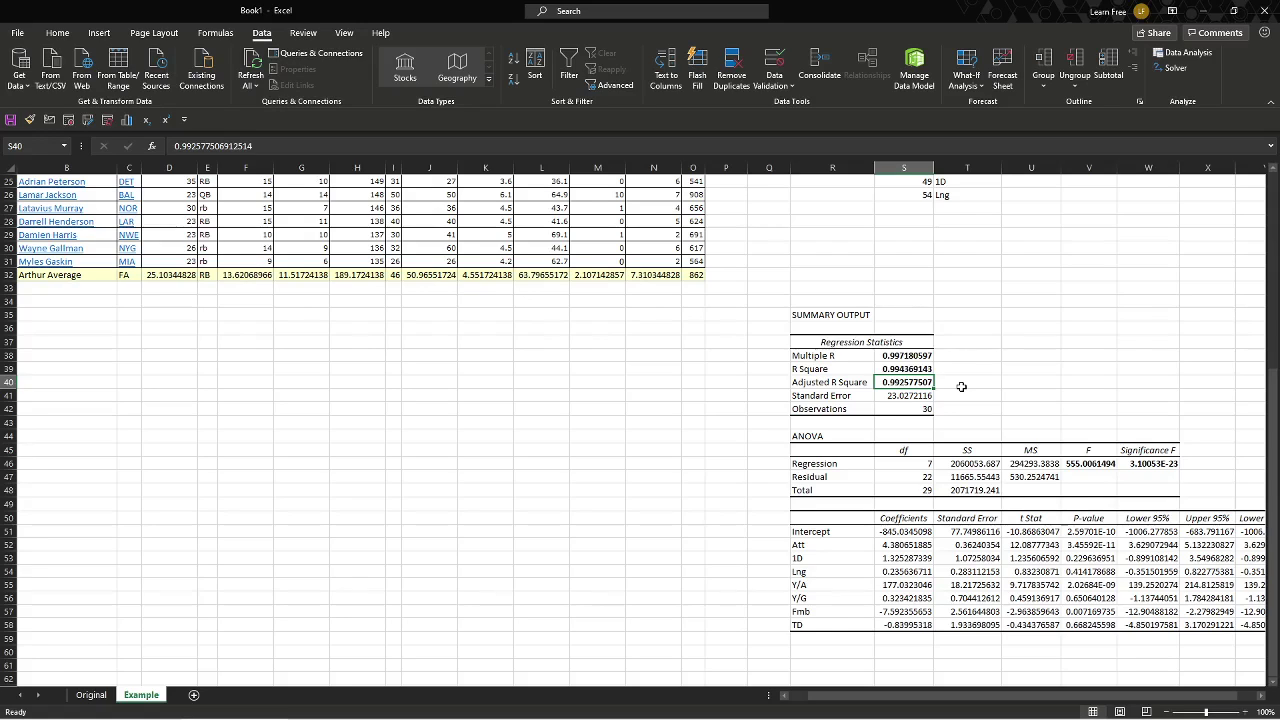
Step: Bold the P-values for Att through Y/G plus TD
left_click(1091, 533)
left_click_drag(1091, 546, 1092, 597)
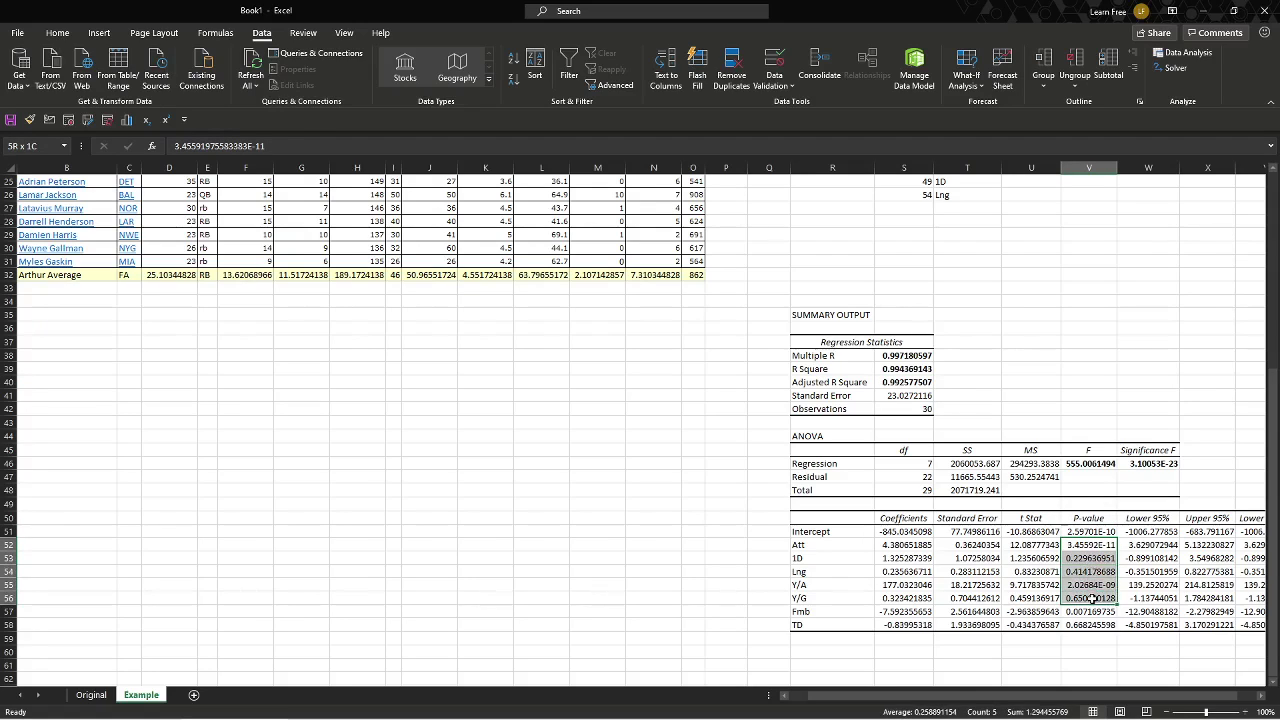
left_click(1091, 624, "ctrl")
key("ctrl+b")
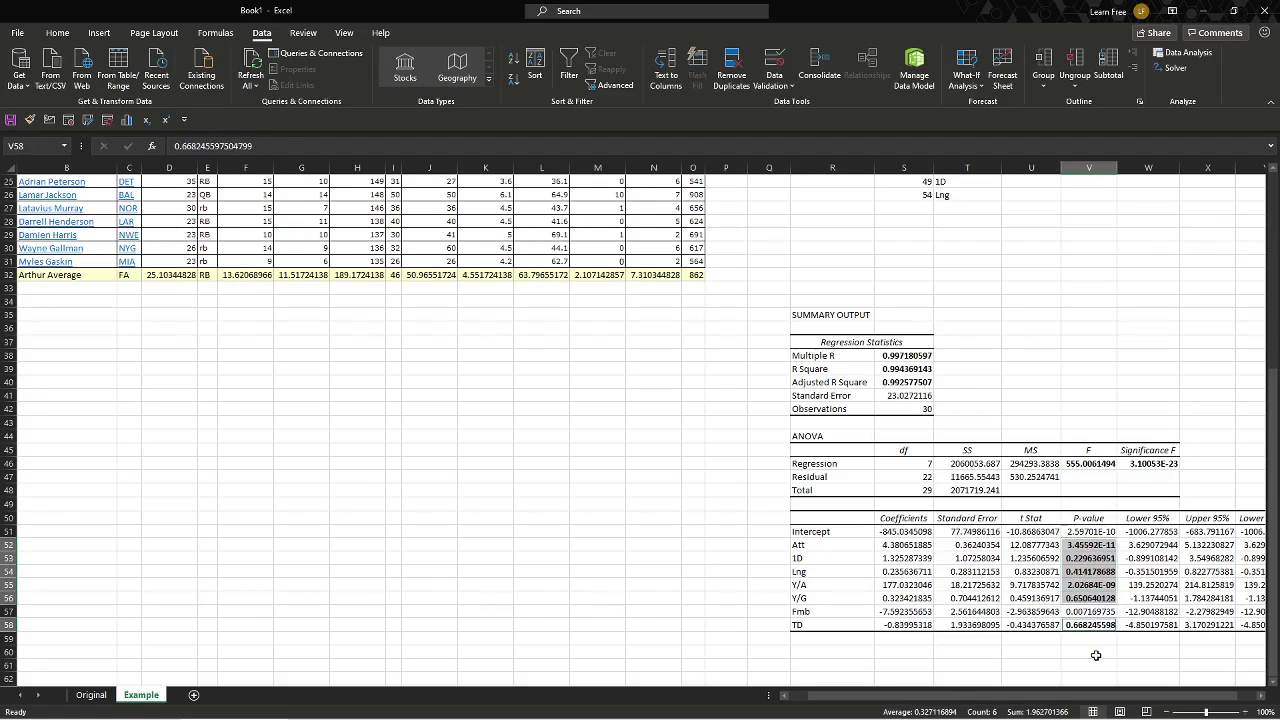
left_click(1085, 612)
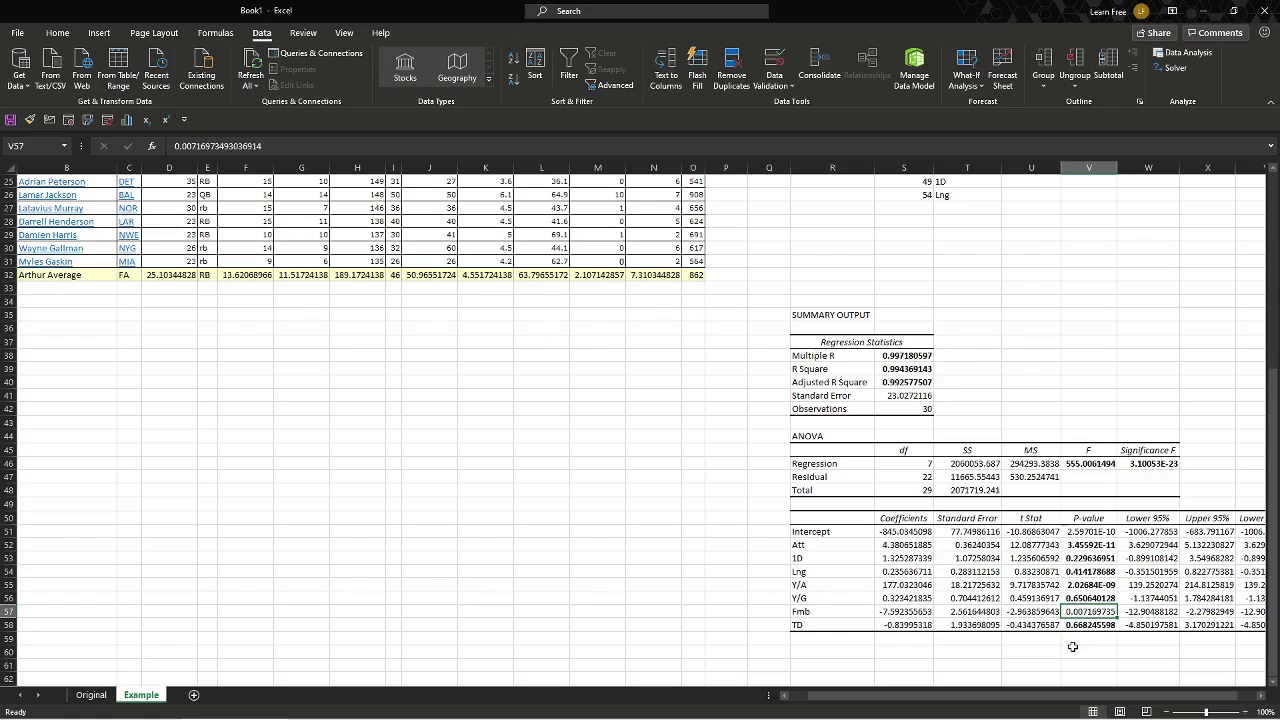
scroll(1072, 647, "up", 8)
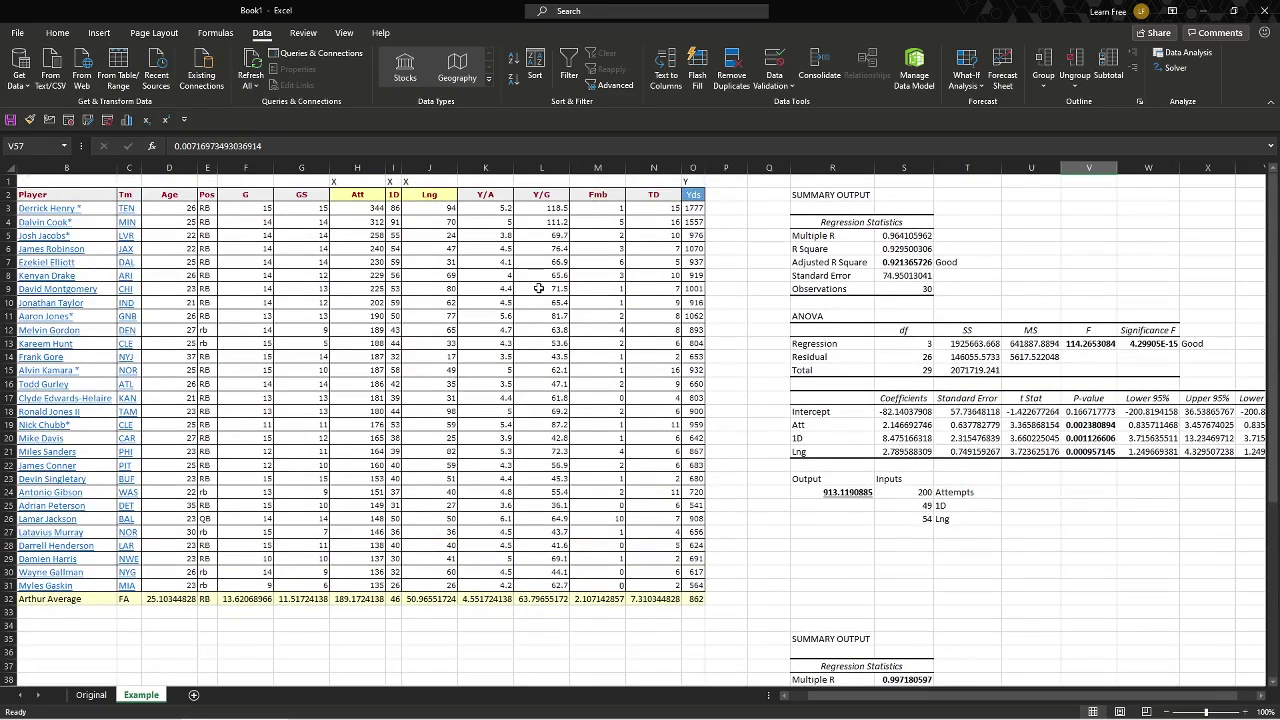
left_click_drag(350, 201, 428, 597)
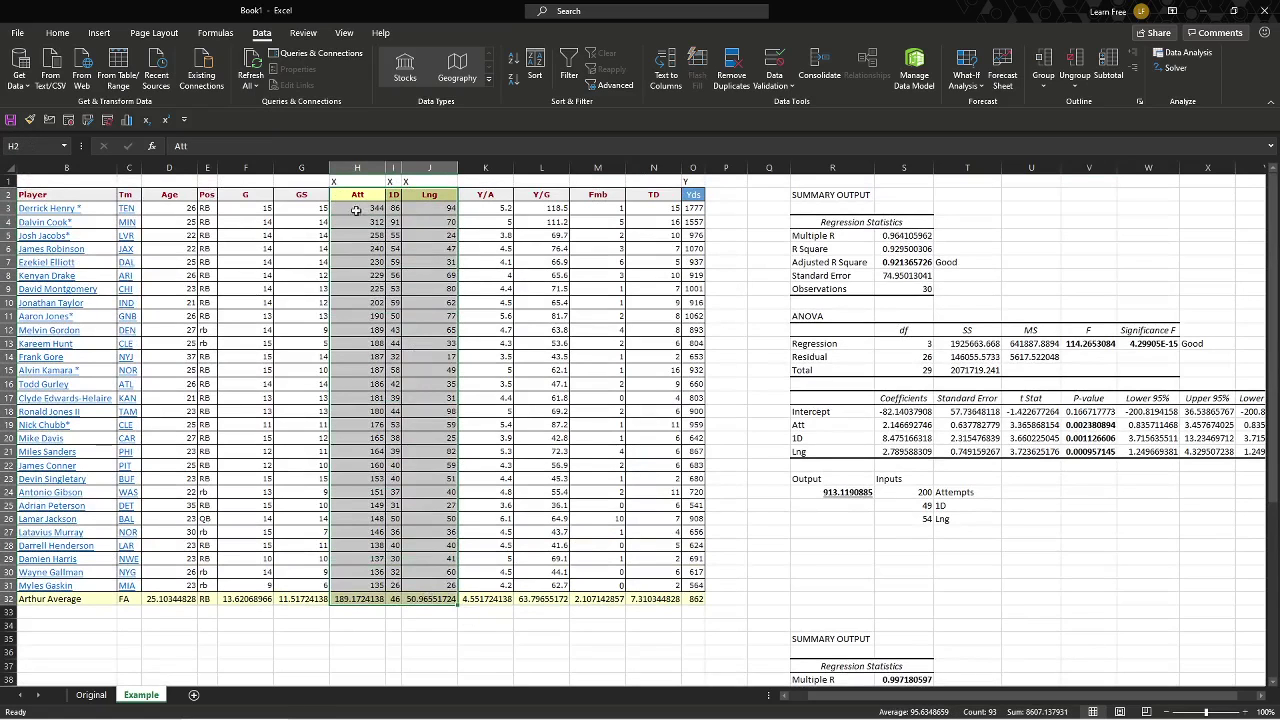
left_click_drag(356, 200, 651, 608)
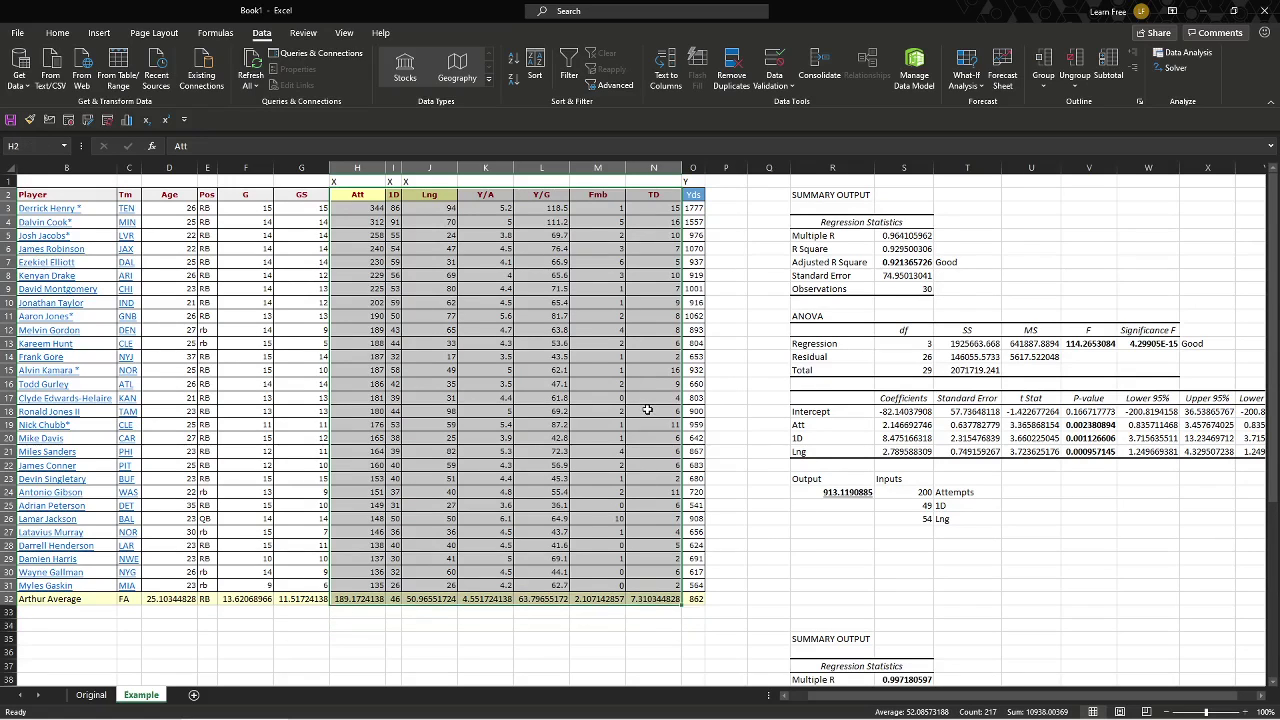
left_click_drag(340, 195, 558, 600)
left_click_drag(356, 195, 490, 598)
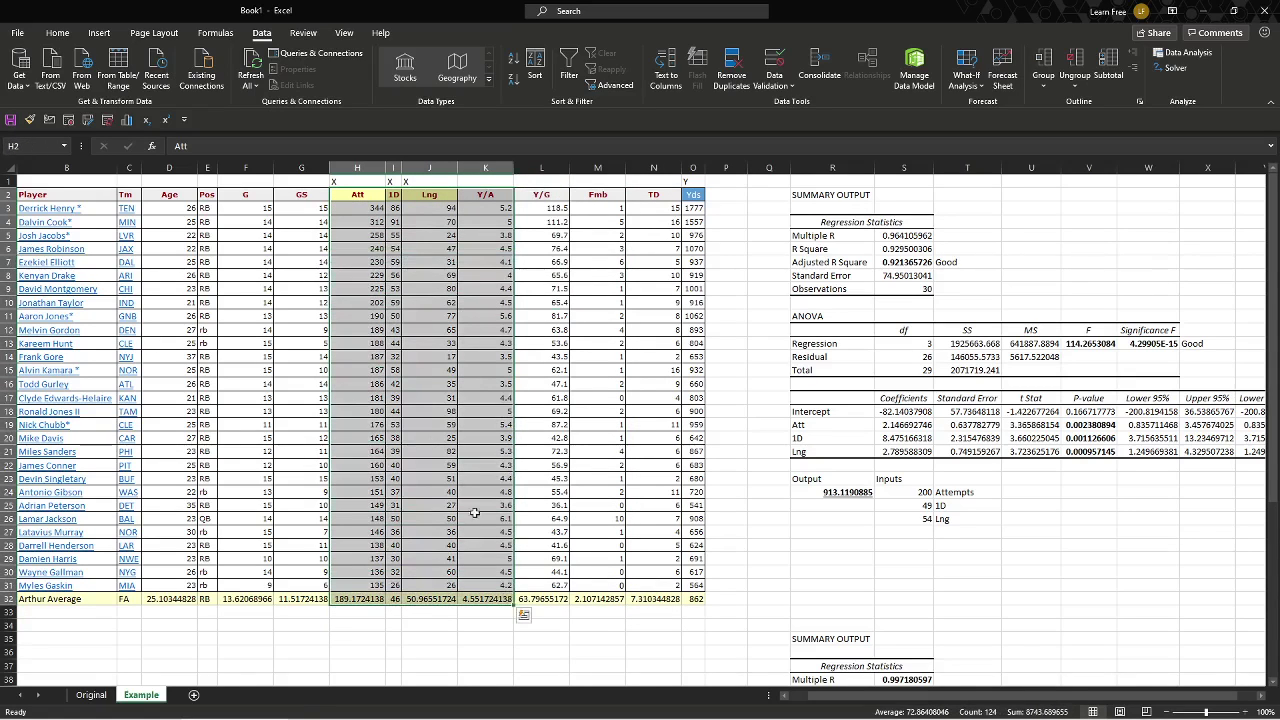
left_click_drag(360, 198, 465, 600)
left_click(736, 265)
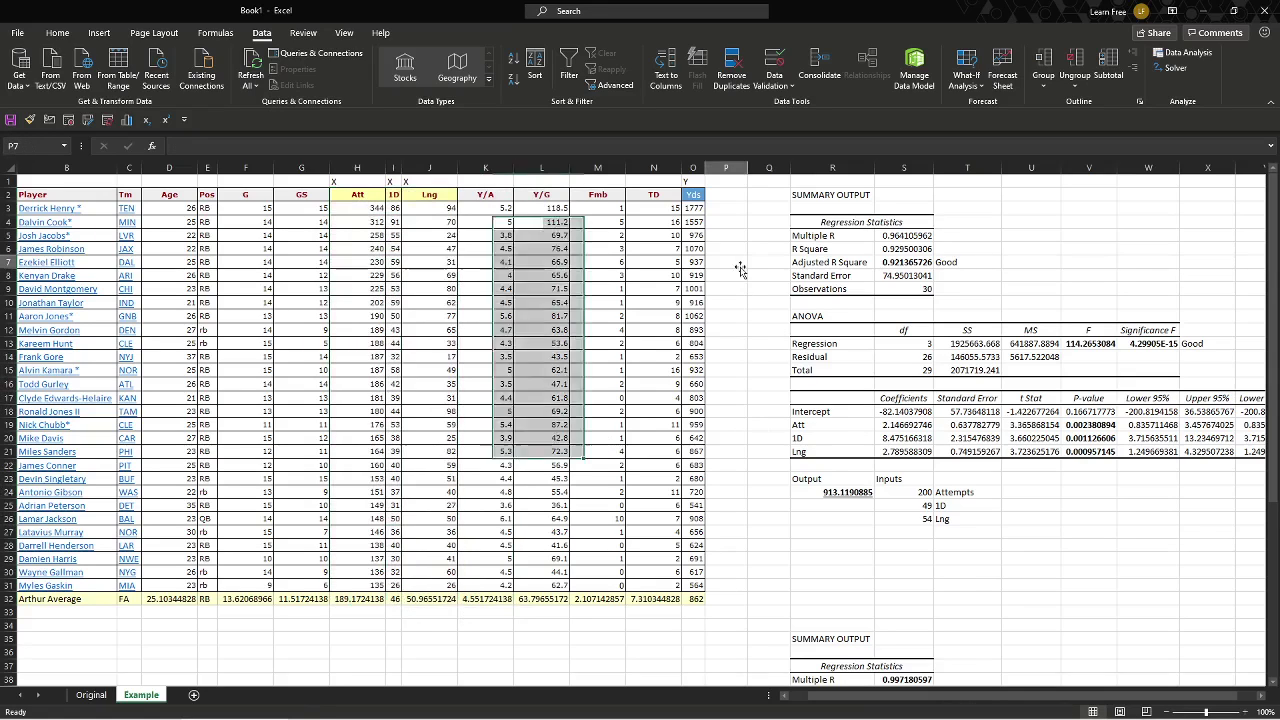
left_click(908, 264)
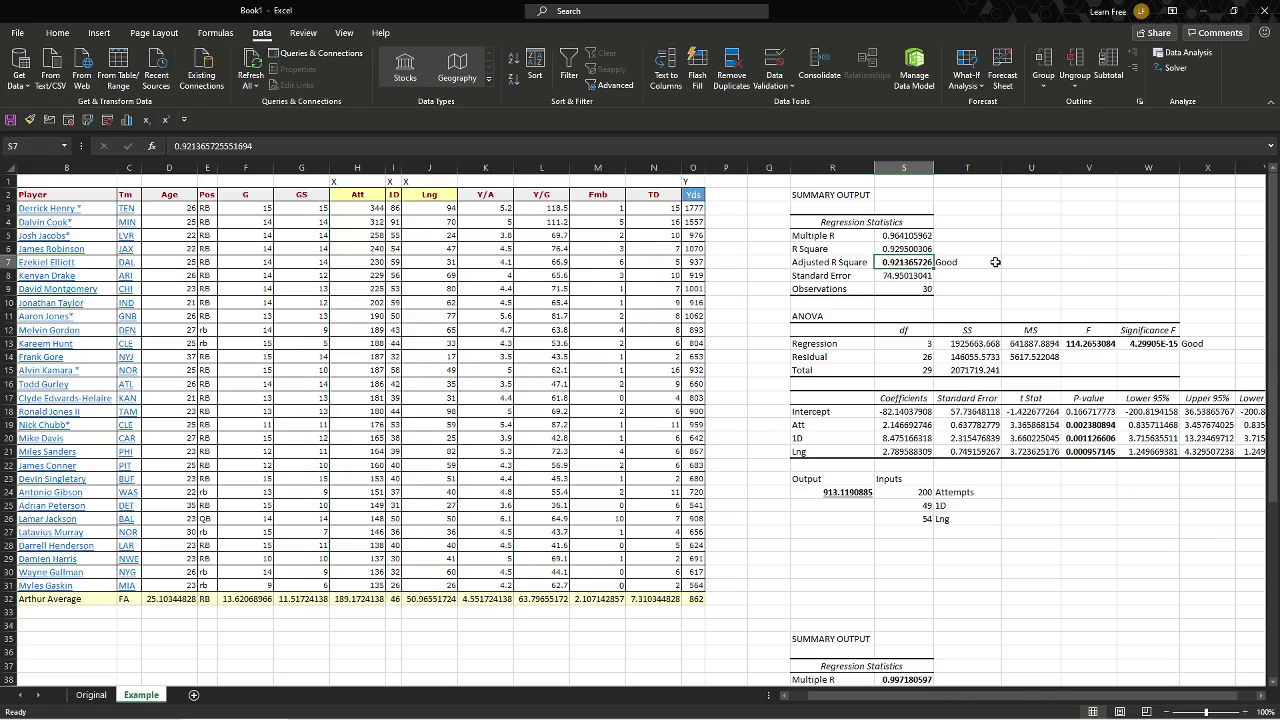